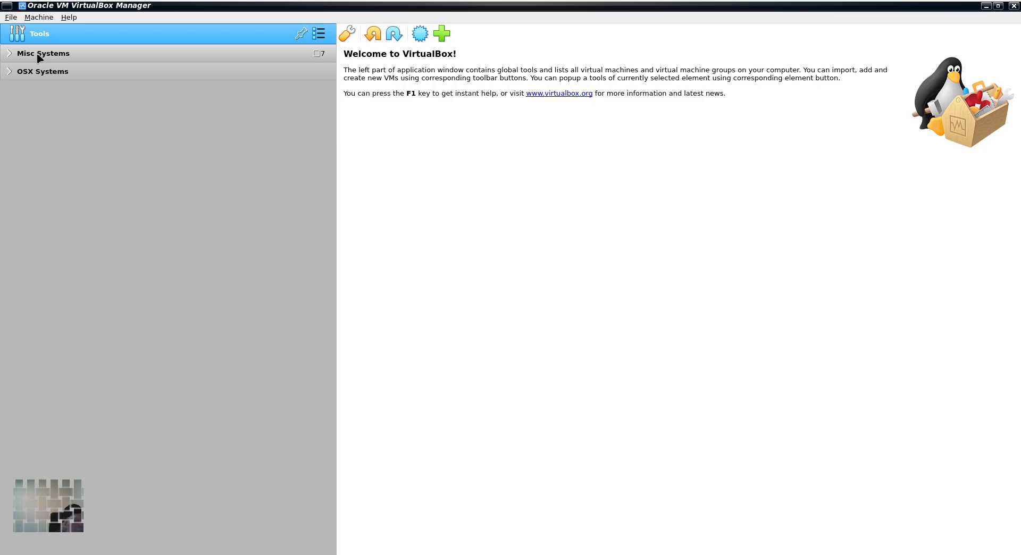
Start a new virtual machine in the Misc Systems group and name it "XP Delta".
right_click(56, 53)
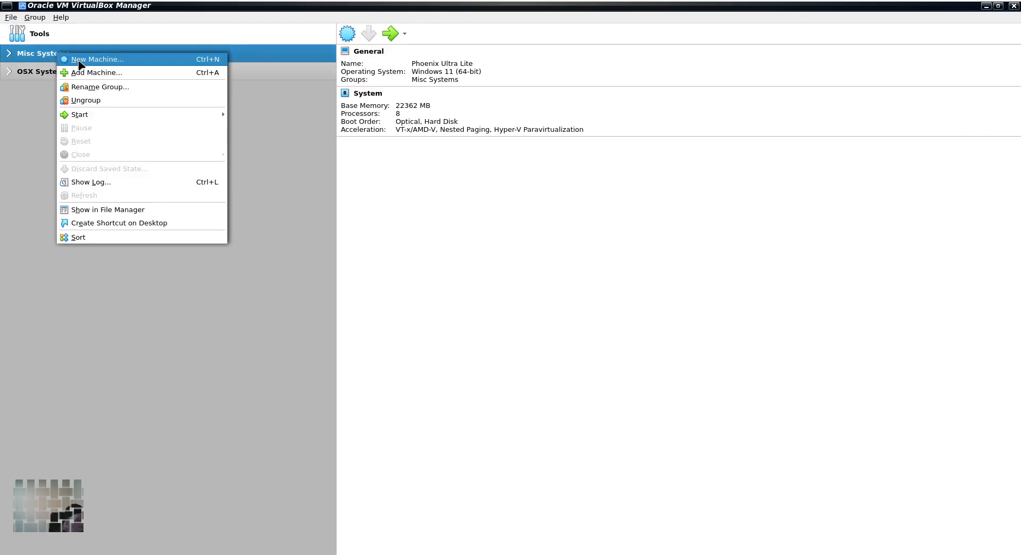
click(78, 60)
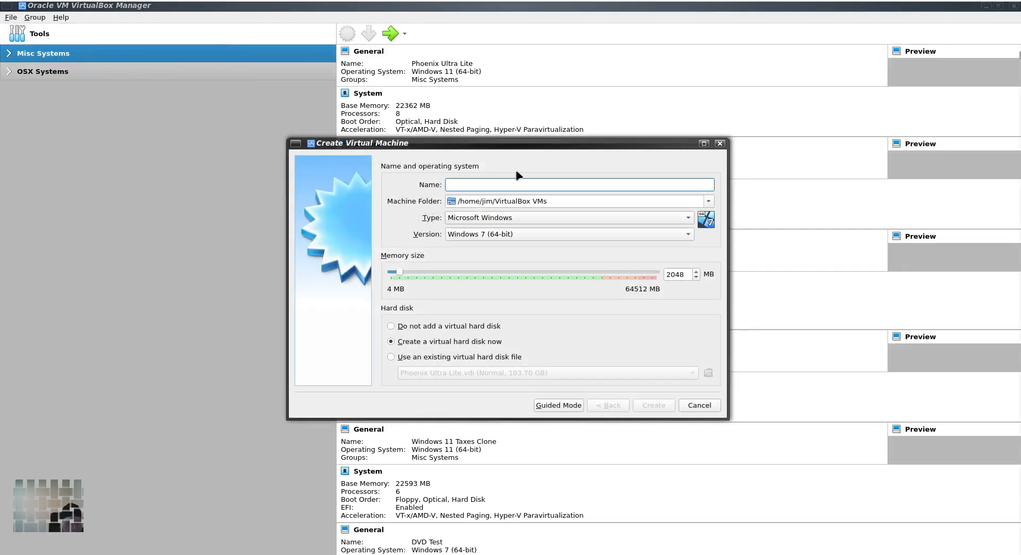
text(X)
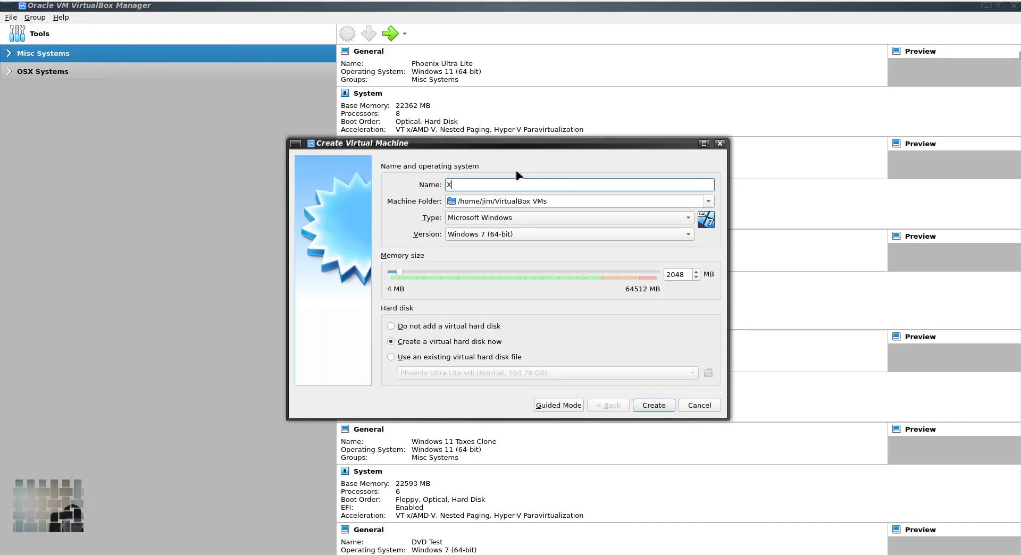
text(P)
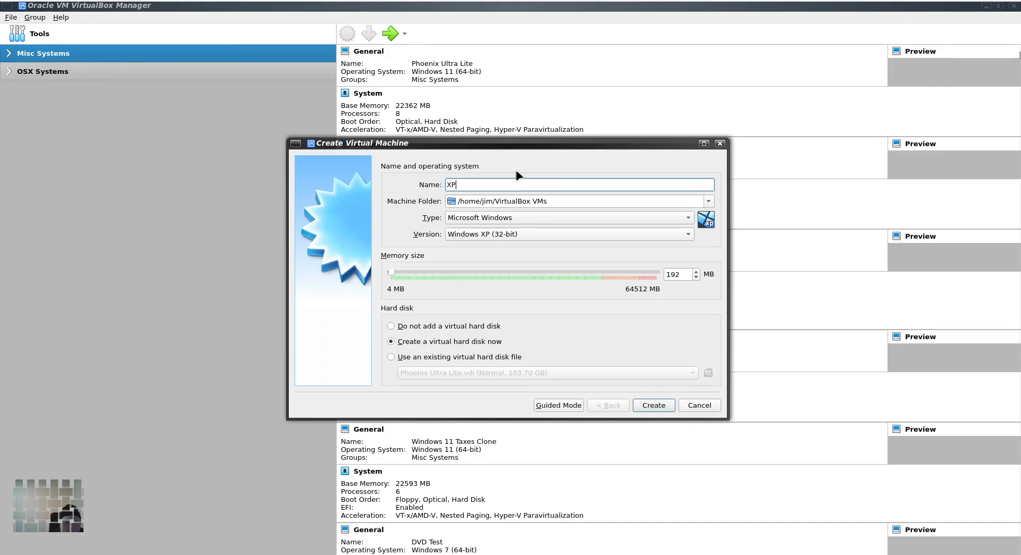
text( Delta)
Set the memory size to 4096 MB and create the machine with a 10 GB dynamically allocated VDI hard disk.
drag(393, 273, 396, 273)
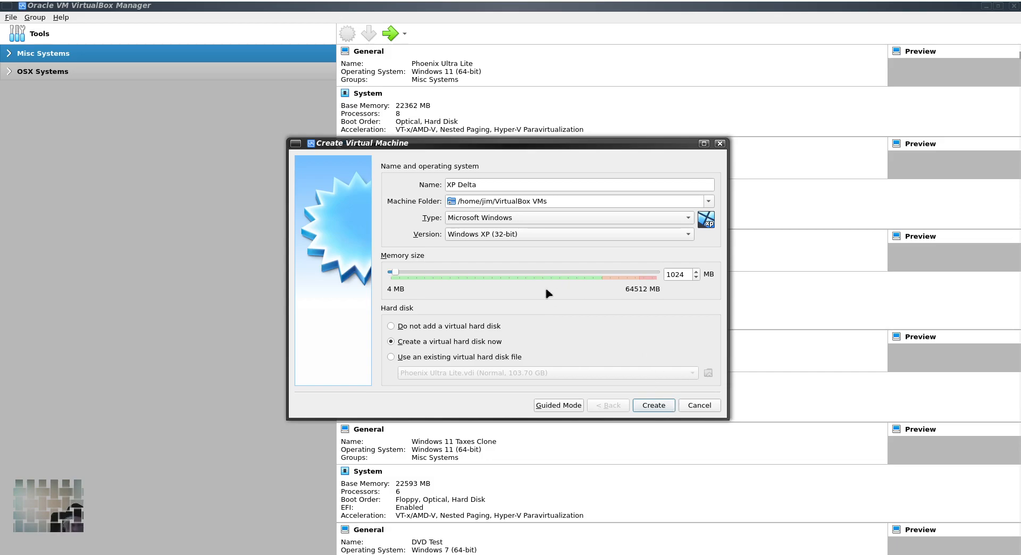
drag(395, 272, 407, 272)
click(649, 409)
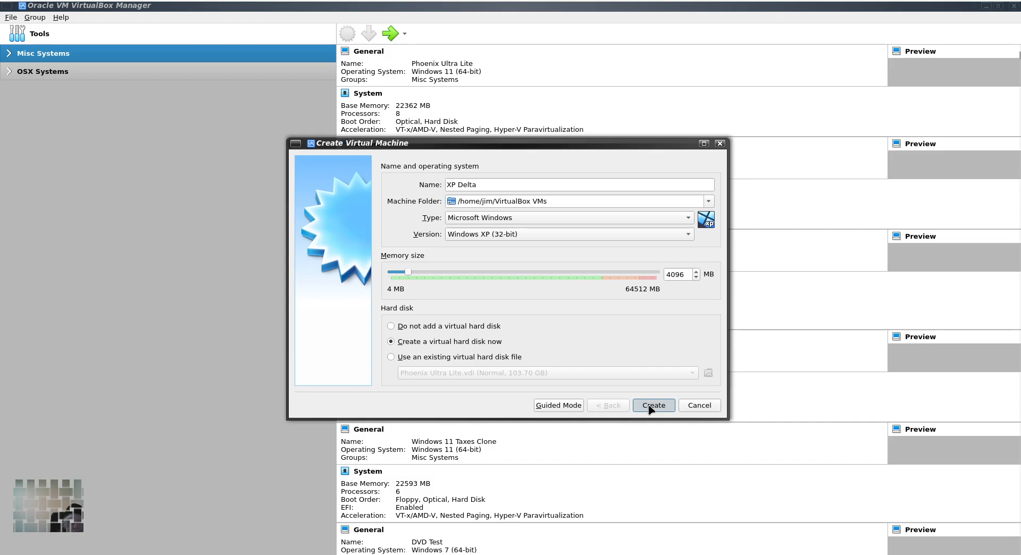
click(649, 407)
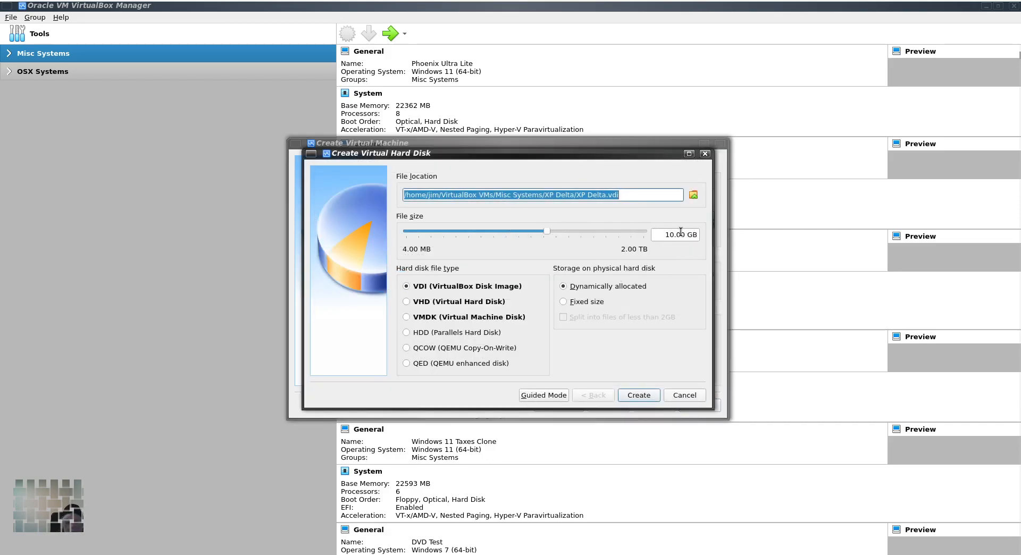
click(651, 393)
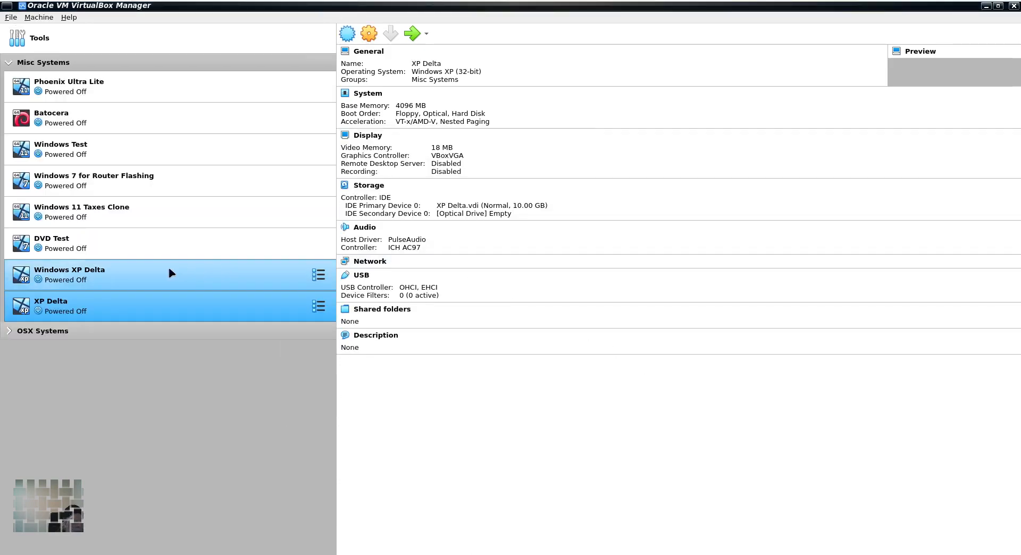
Open the XP Delta machine's system settings and exclude Floppy from the boot order.
right_click(142, 307)
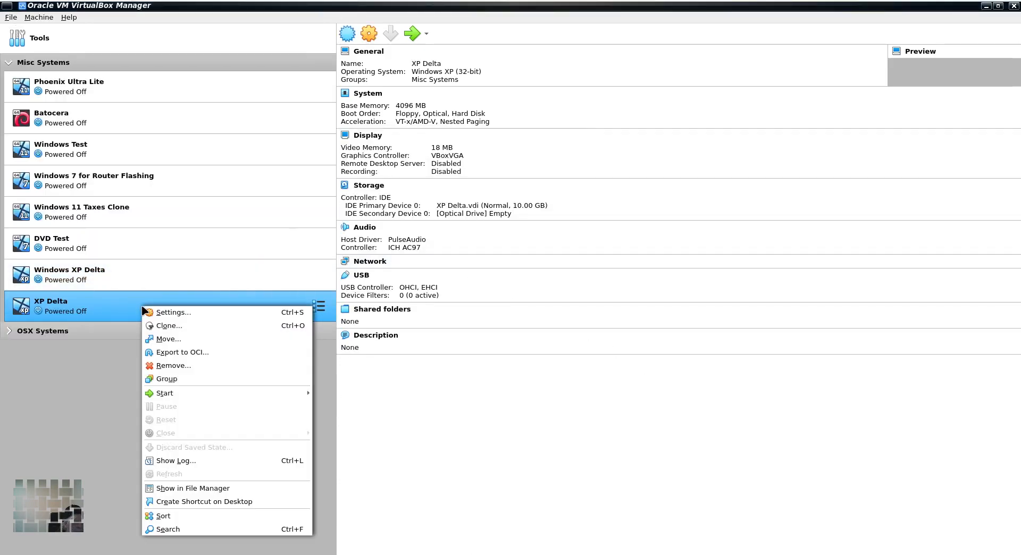
click(183, 313)
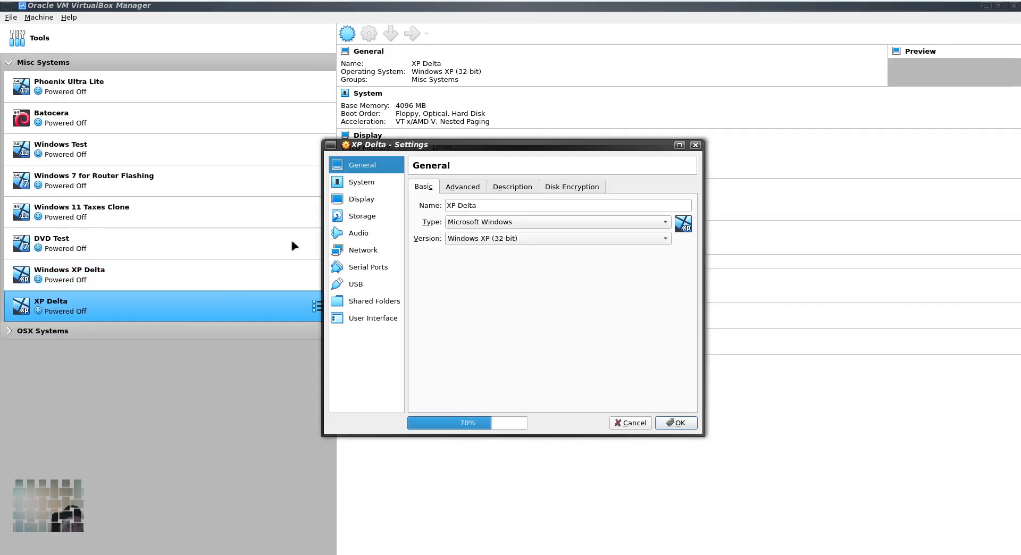
click(372, 185)
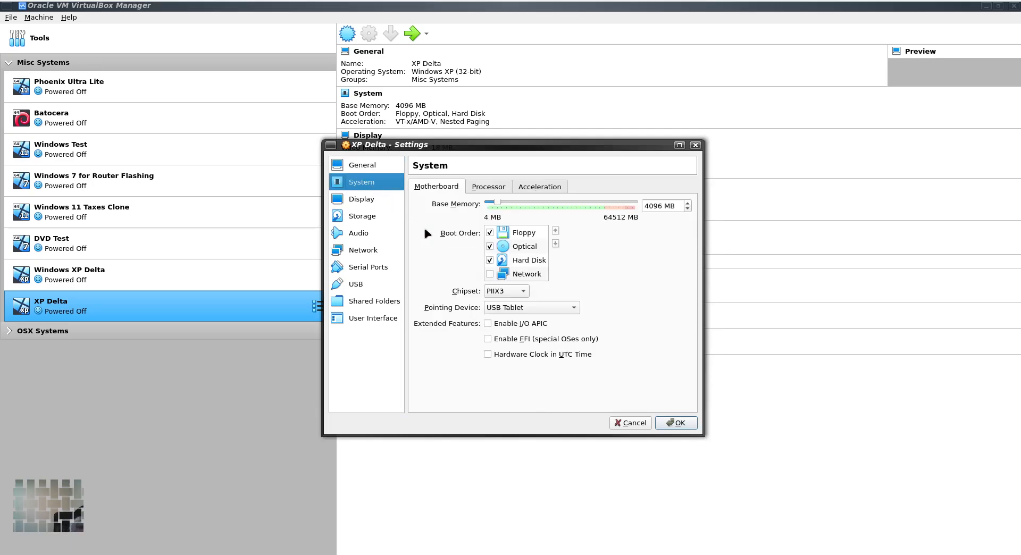
click(490, 233)
click(486, 190)
click(494, 206)
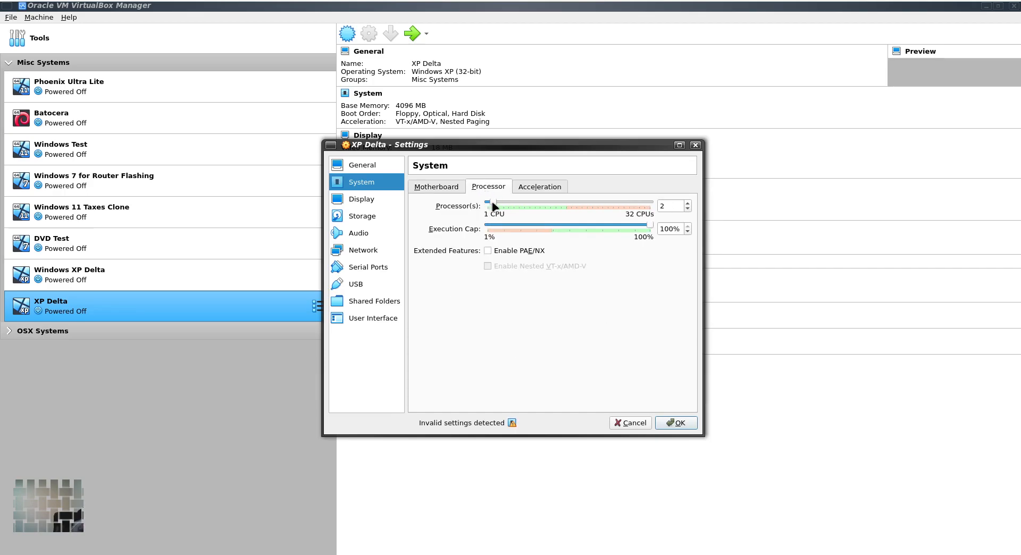
drag(493, 206, 480, 206)
Set the machine's video memory to 128 MB and enable 3D acceleration.
click(379, 203)
drag(512, 205, 659, 204)
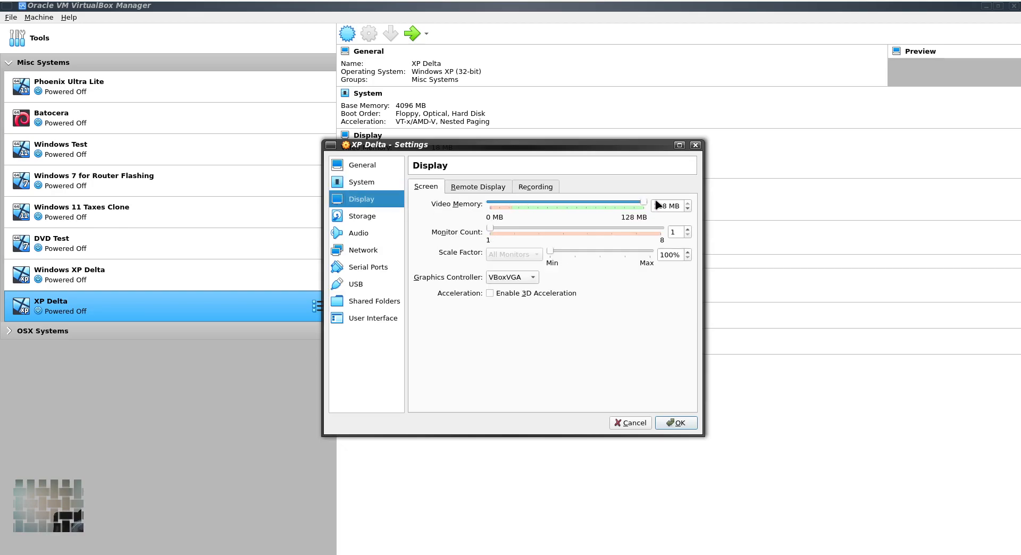
click(489, 293)
Load "Windows XP Delta Edition 1.0.2.iso" into the empty optical drive, check the audio settings and save the machine's settings.
click(372, 218)
click(459, 224)
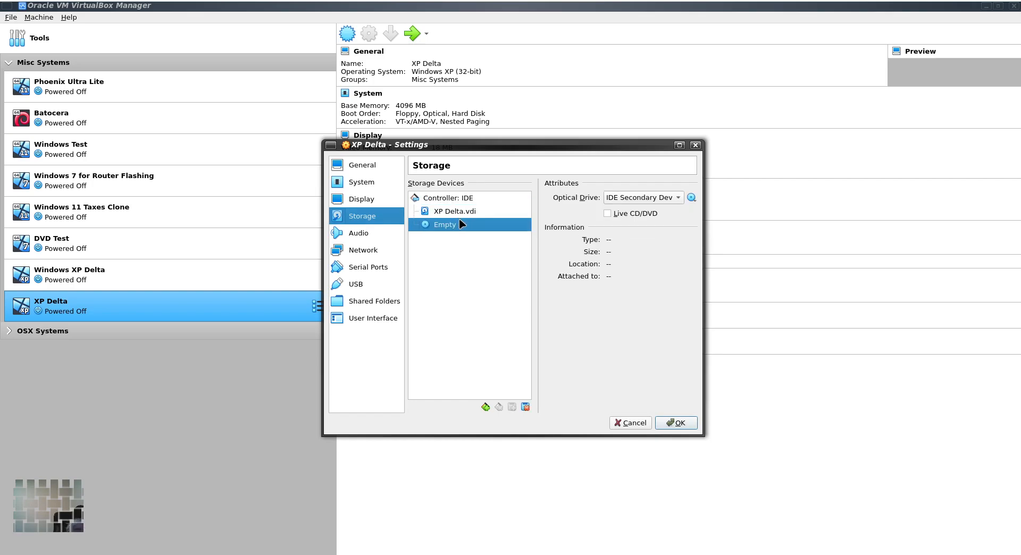
click(692, 198)
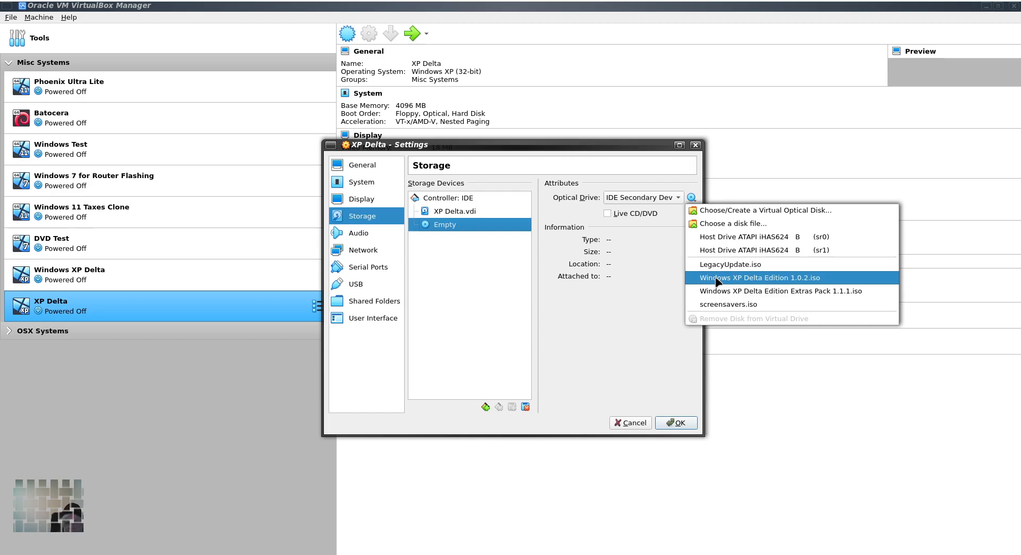
click(717, 280)
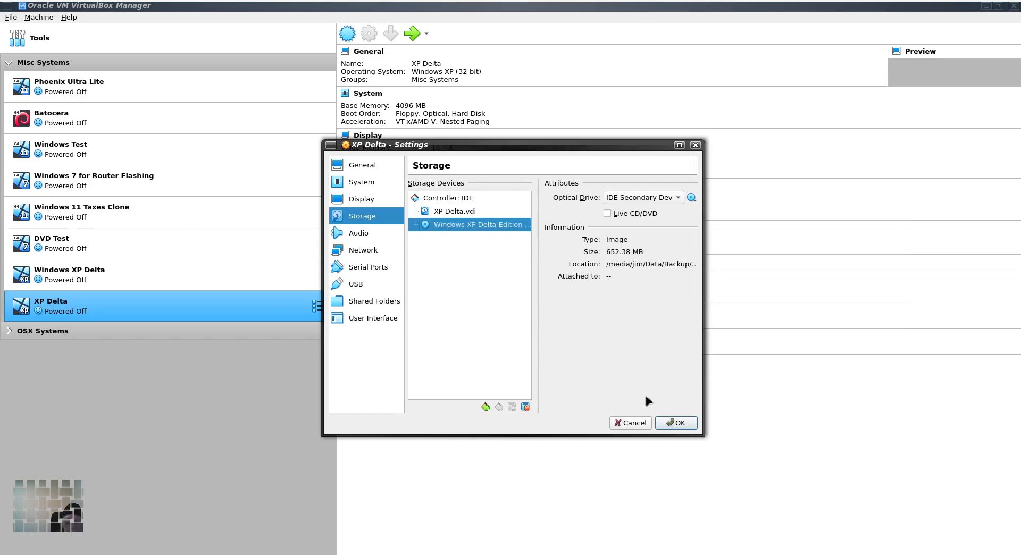
click(673, 425)
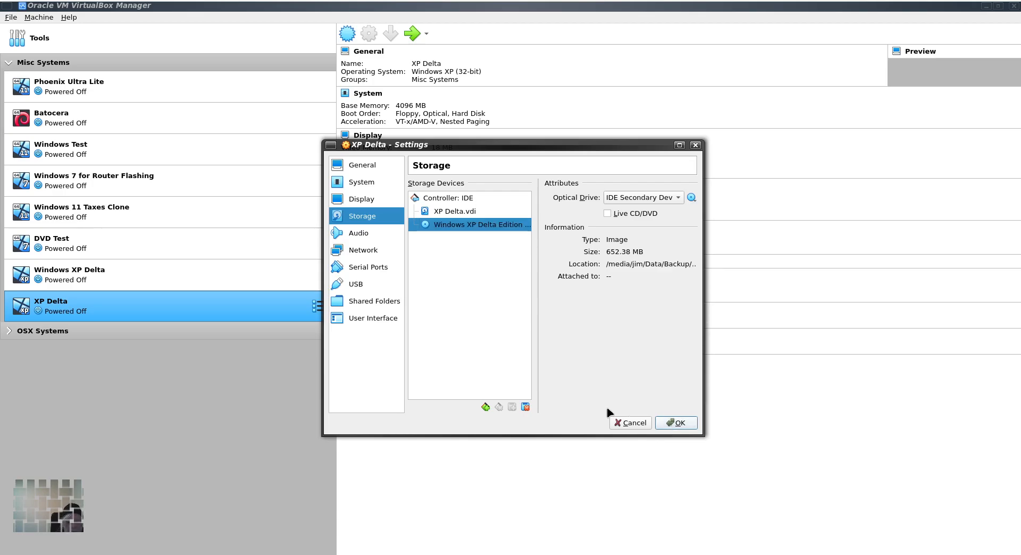
click(369, 233)
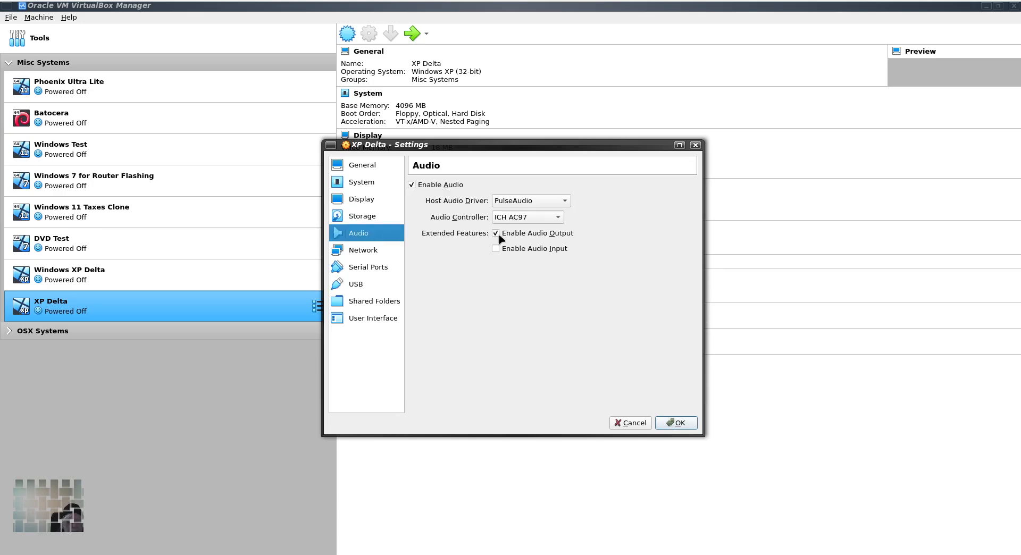
click(674, 422)
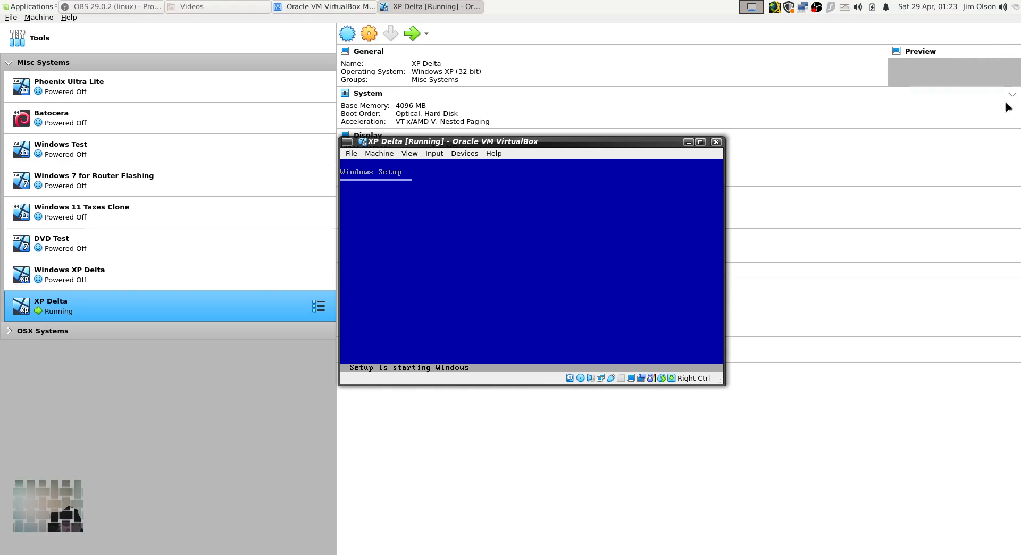
Close the manager window and set up Windows XP on the unpartitioned space, formatting the partition with the NTFS file system (Quick).
click(1014, 5)
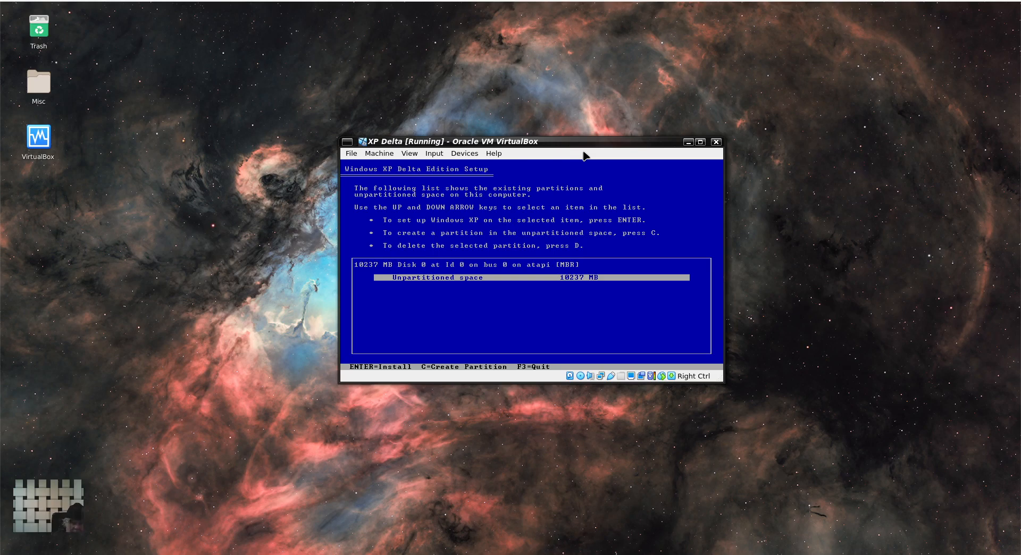
key(Return)
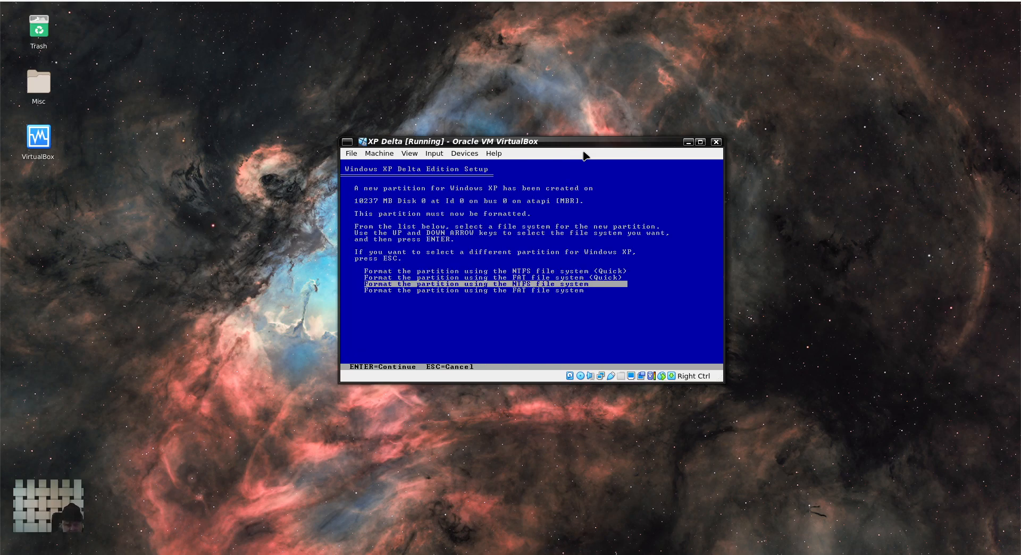
key(Up)
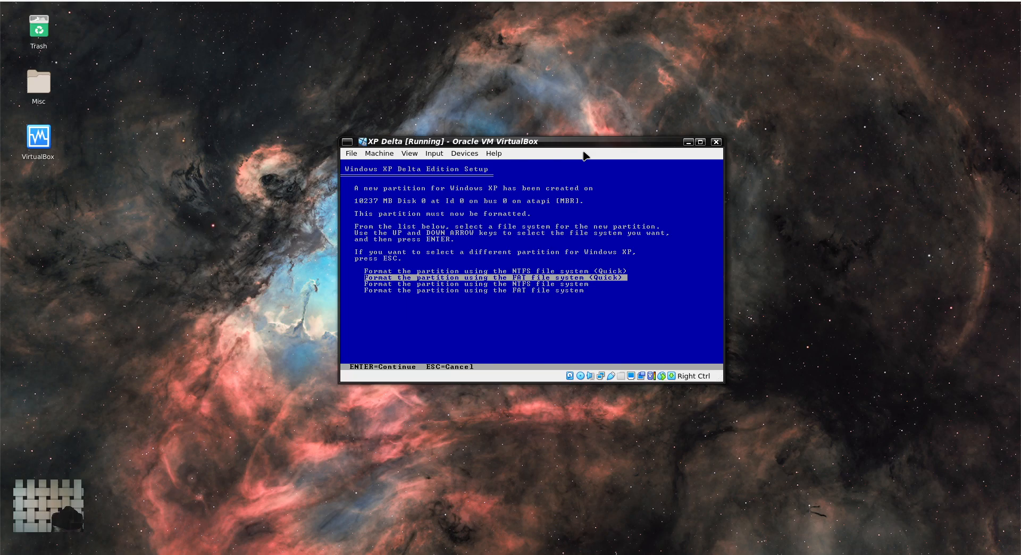
key(Up)
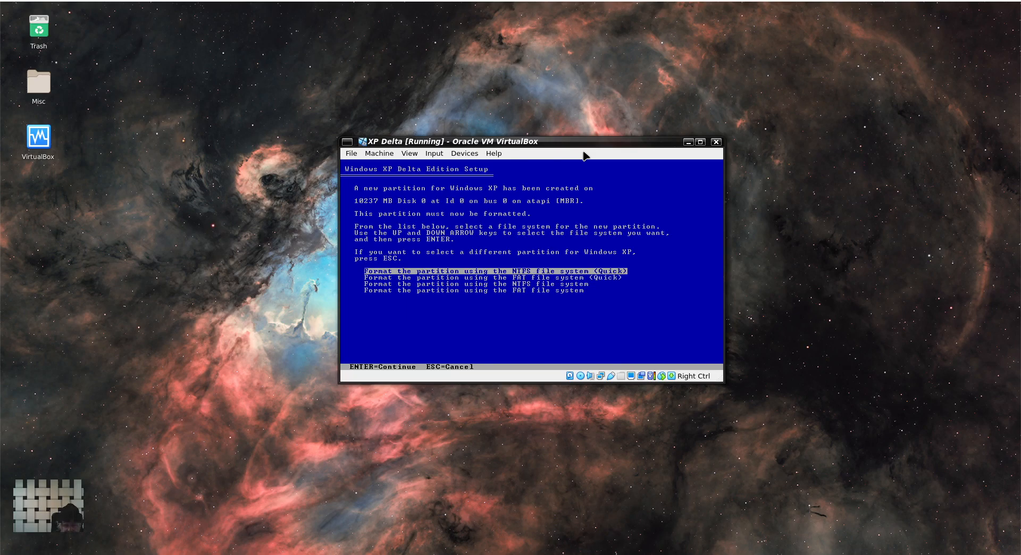
key(Return)
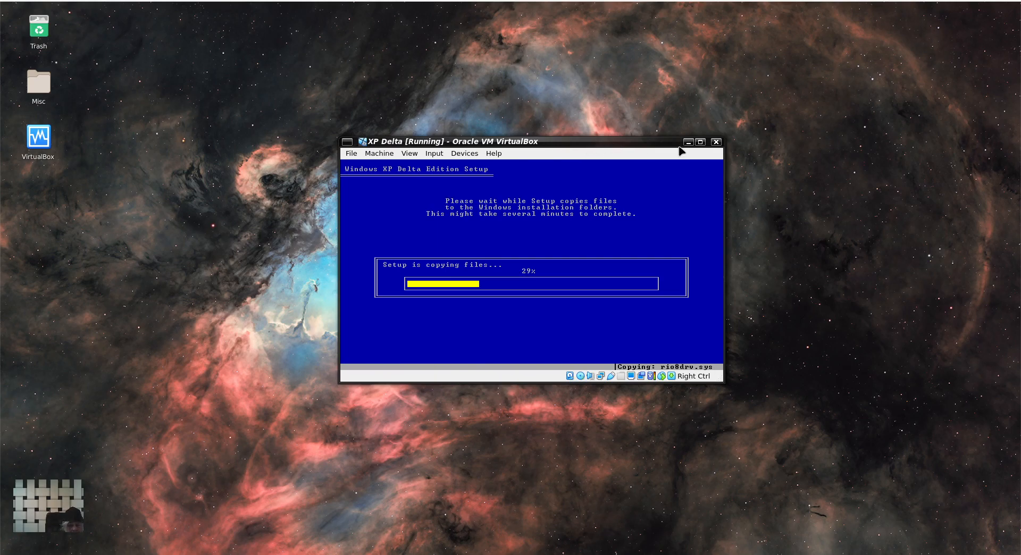
Maximize the virtual machine window, then switch to Google Chrome and search DuckDuckGo for "windows xp delta".
click(700, 142)
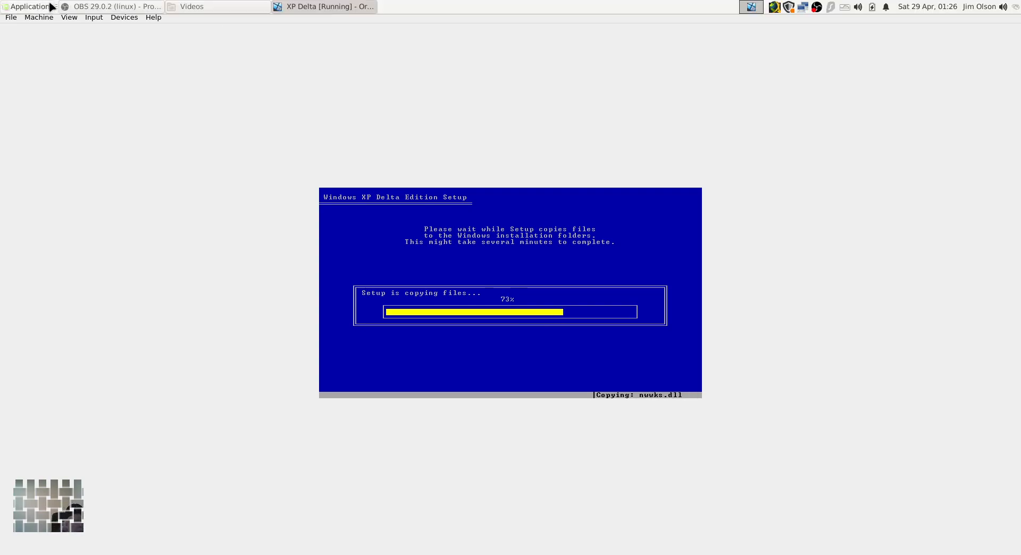
click(45, 7)
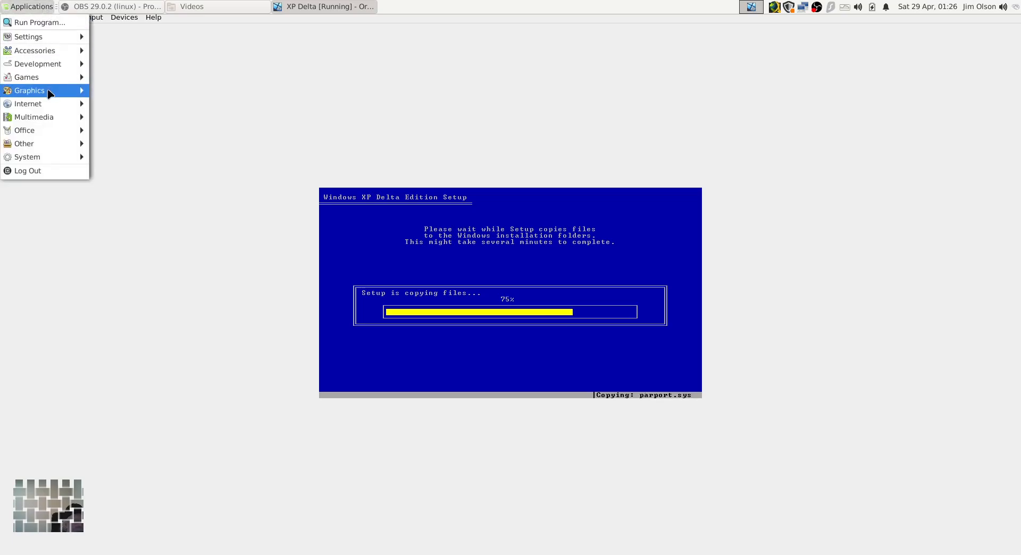
mouse_move(50, 104)
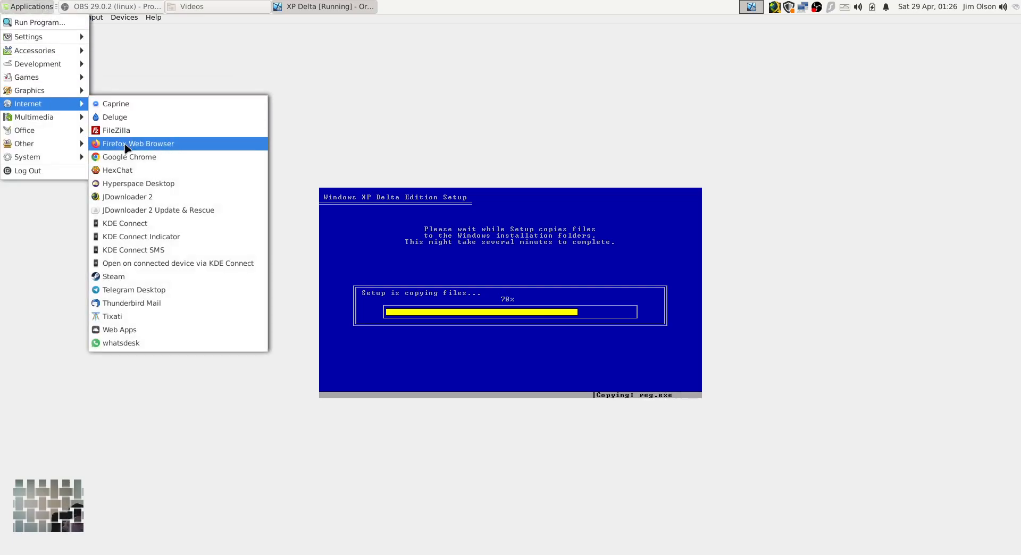
click(123, 159)
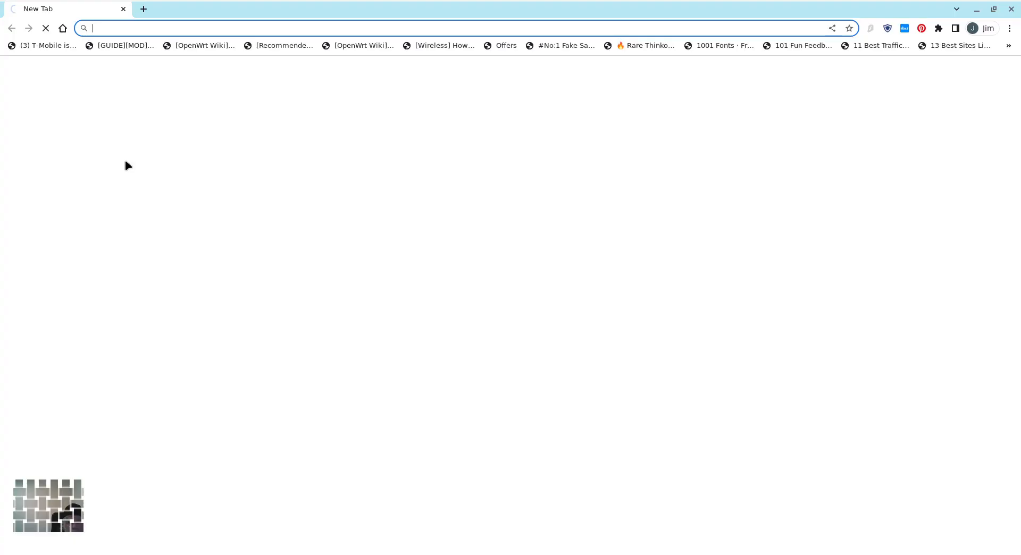
click(432, 255)
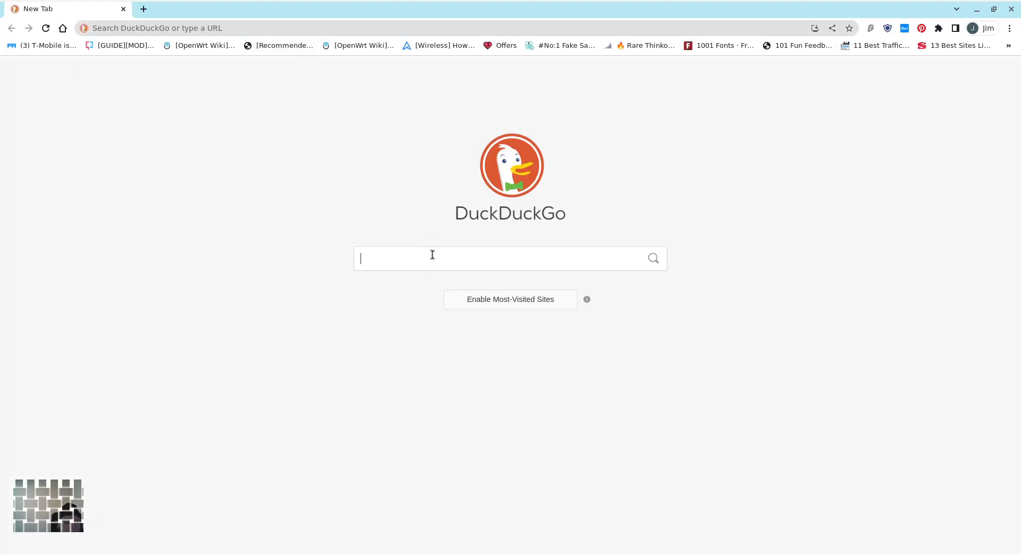
text(windows xp)
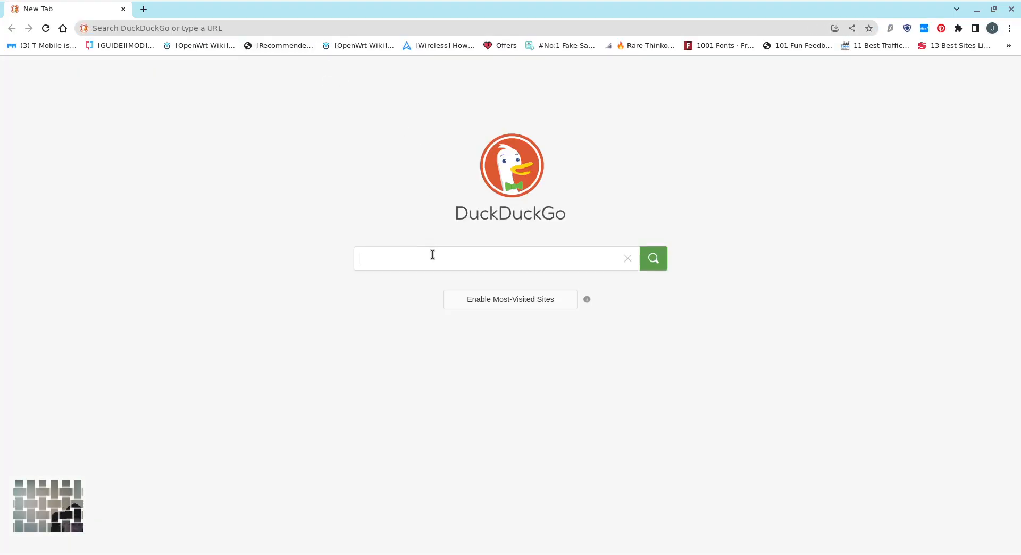
text( delta)
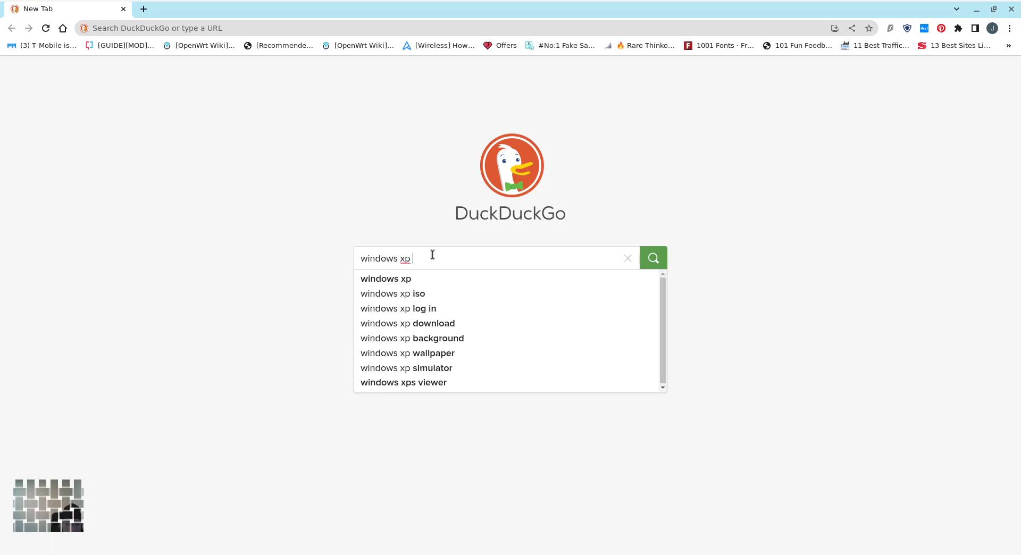
key(Return)
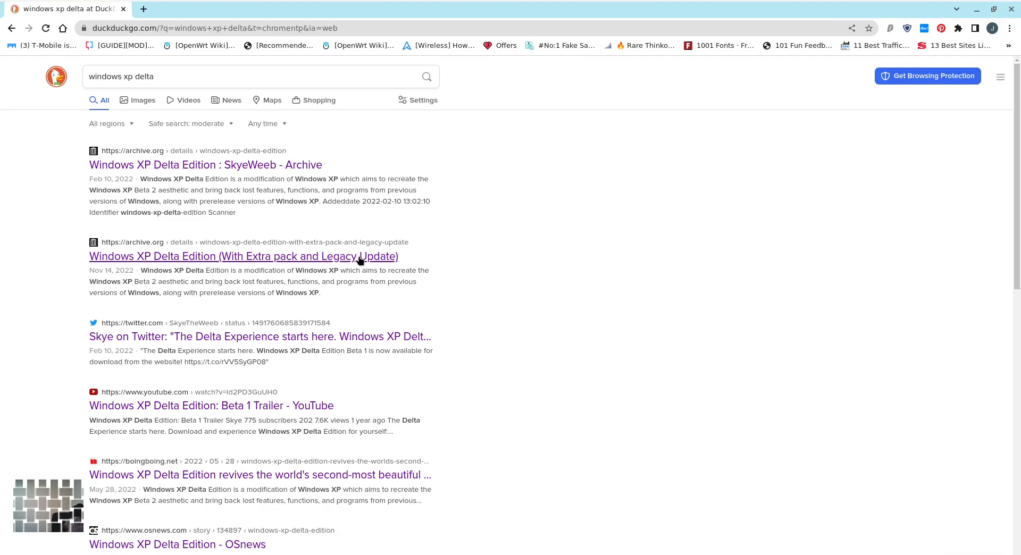
Open the archive.org page "Windows XP Delta Edition (With Extra pack and Legacy Update)" and examine its description and download options.
click(360, 260)
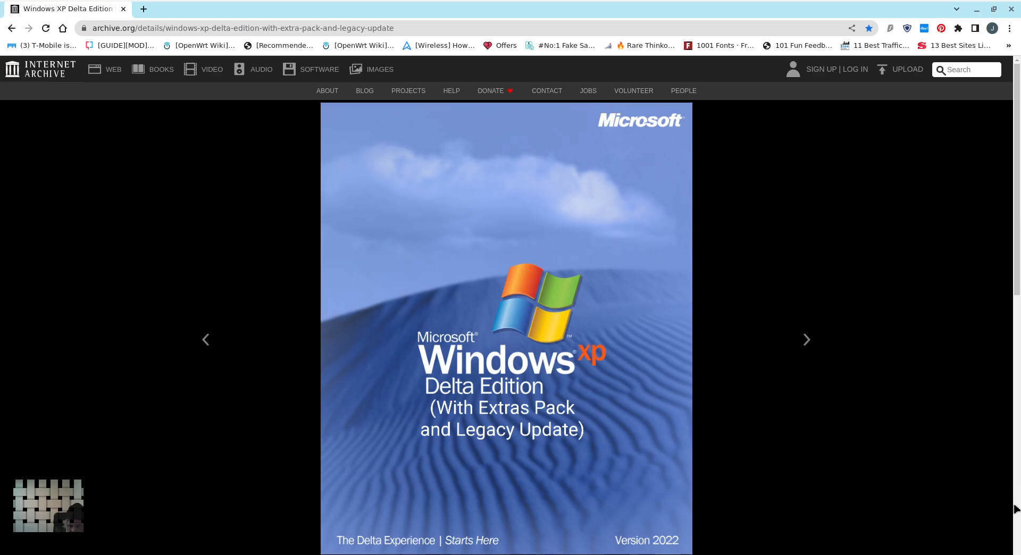
scroll(843, 475, down, 3)
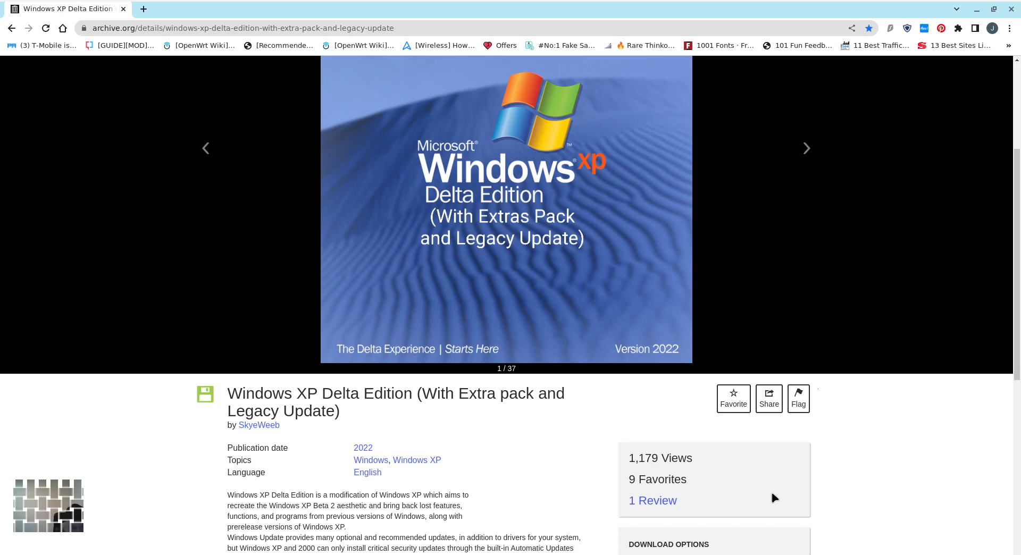
scroll(773, 496, down, 3)
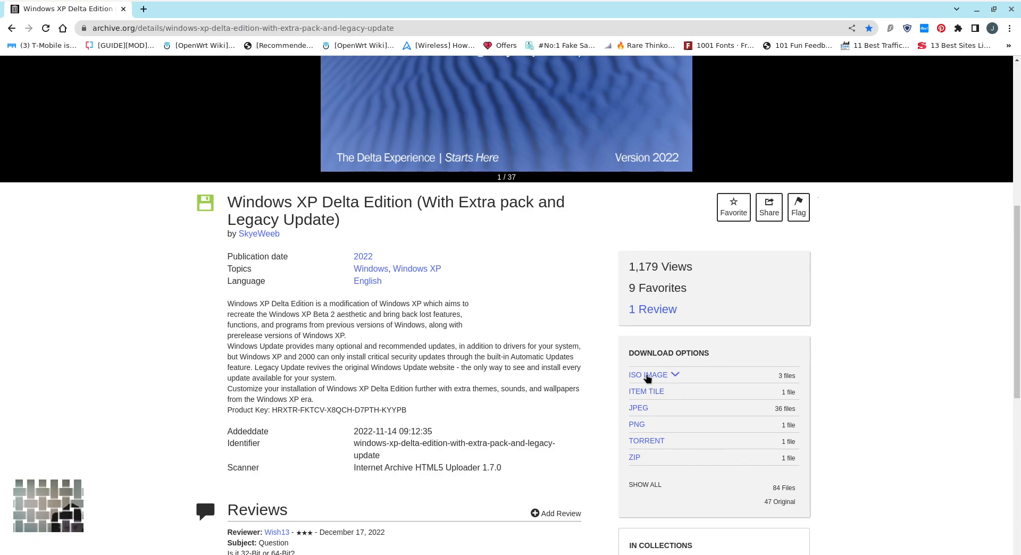
List the ISO image files on the archive.org page and check the Windows installation's progress in the XP Delta window.
click(648, 375)
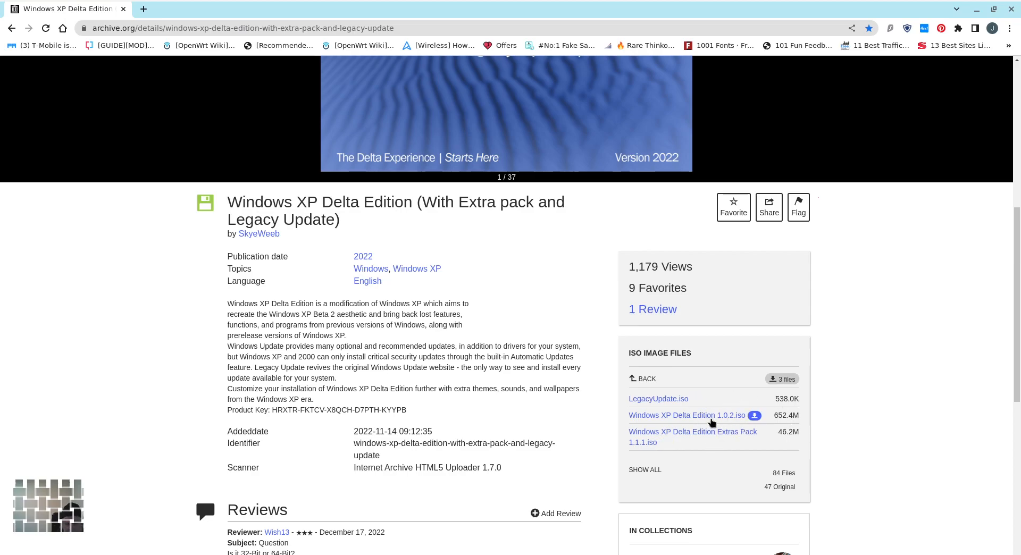
mouse_move(276, 5)
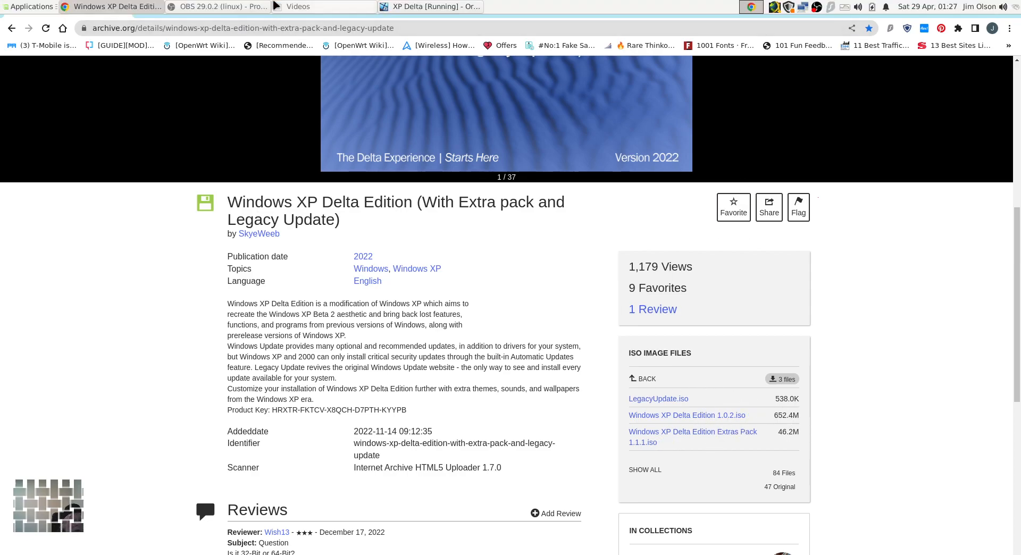
click(420, 7)
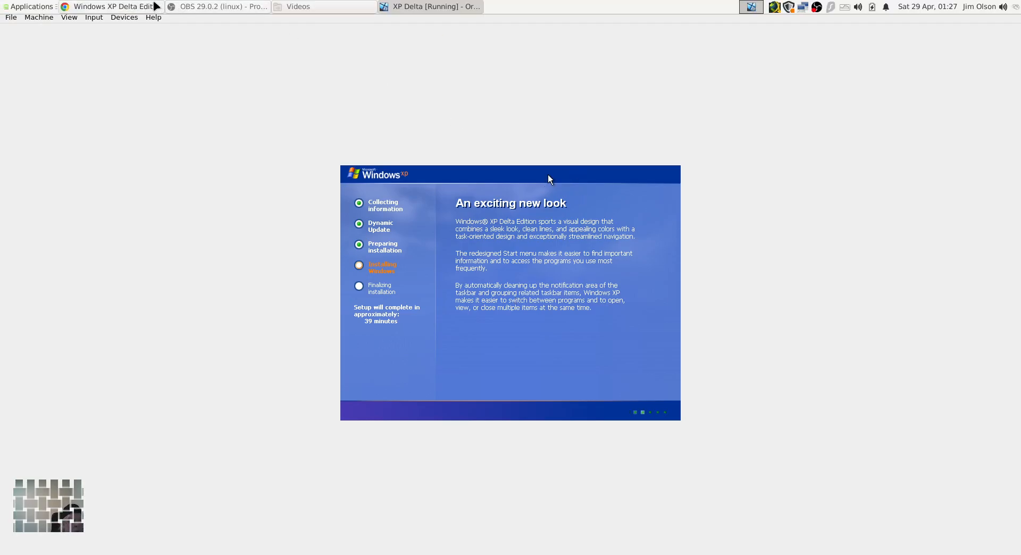
click(143, 8)
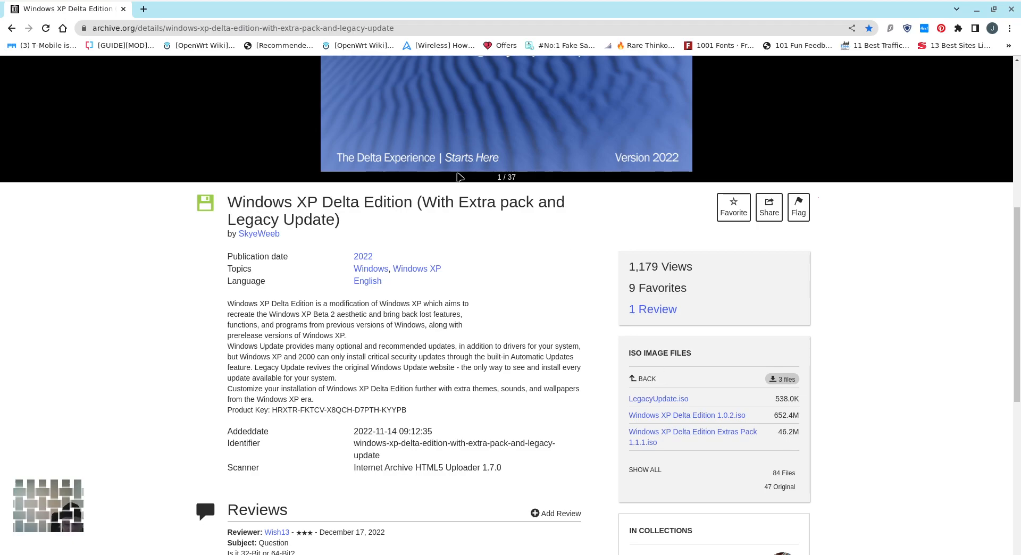
mouse_move(722, 440)
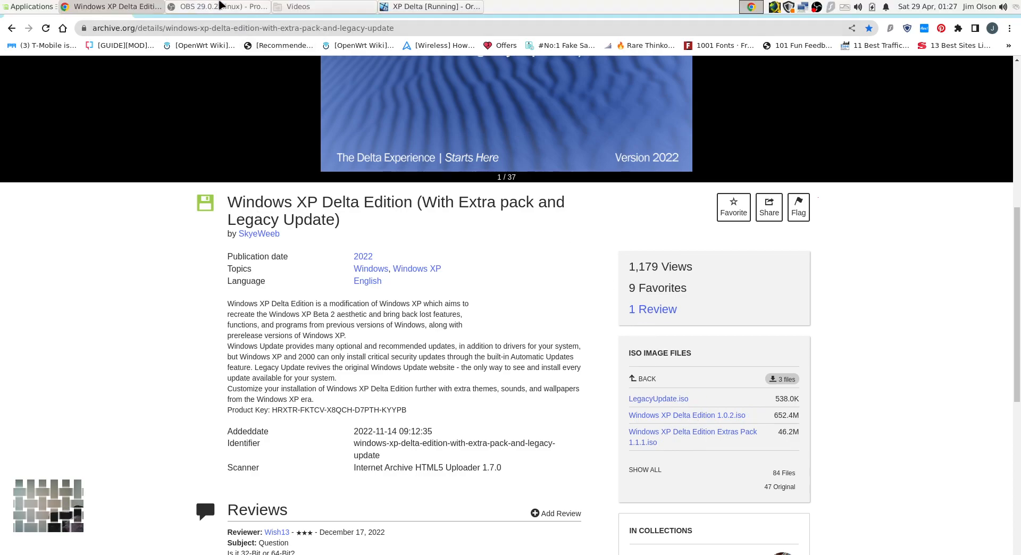
Switch to the XP Delta window, accept the default regional and language options, and enter the owner's name in setup.
click(421, 7)
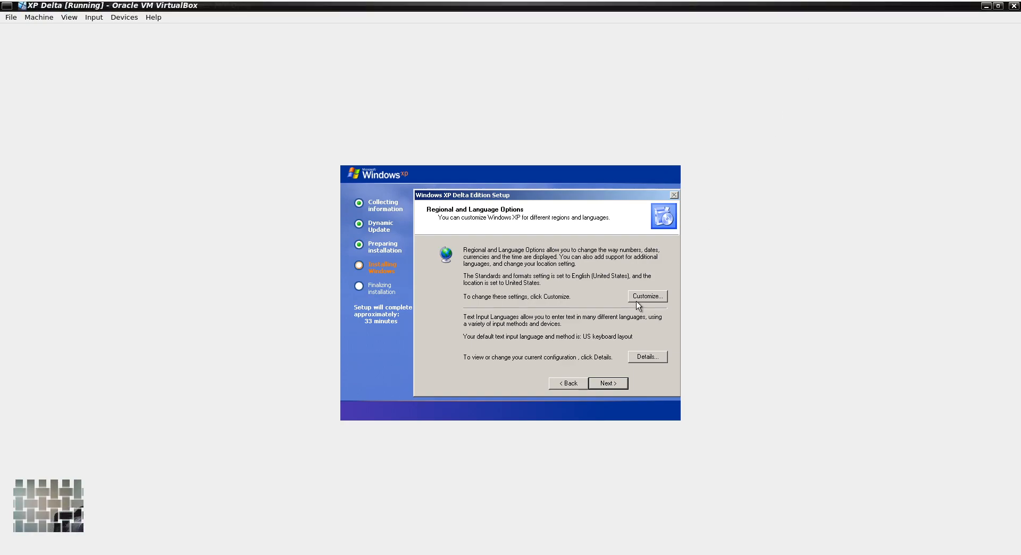
click(616, 385)
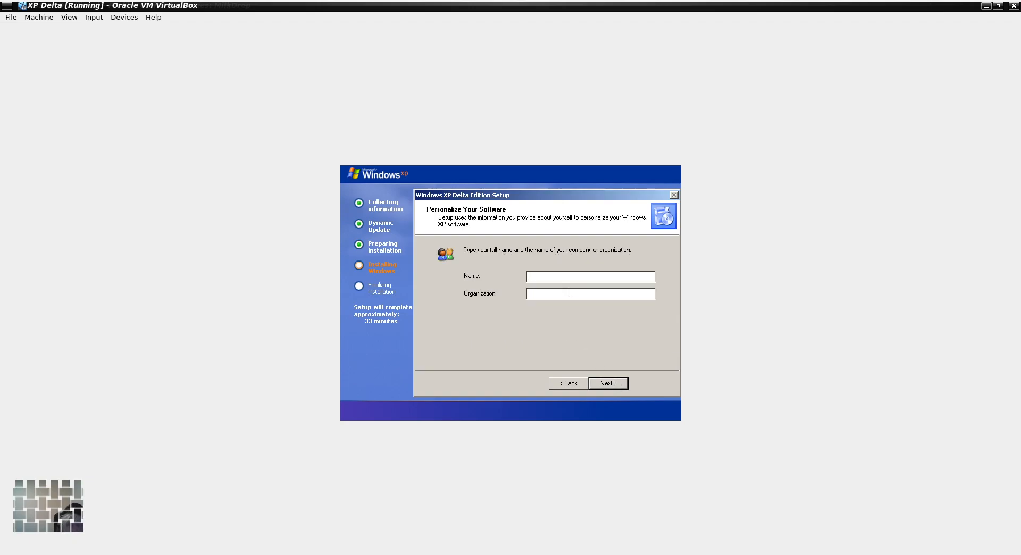
text(jim)
click(624, 385)
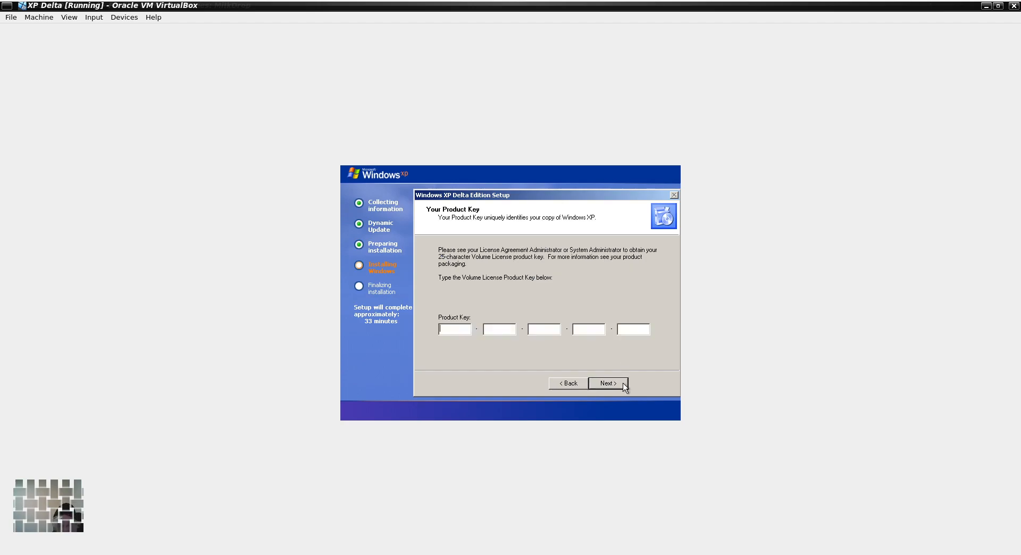
At the product key page, launch Google Chrome and open its bookmark manager.
click(460, 328)
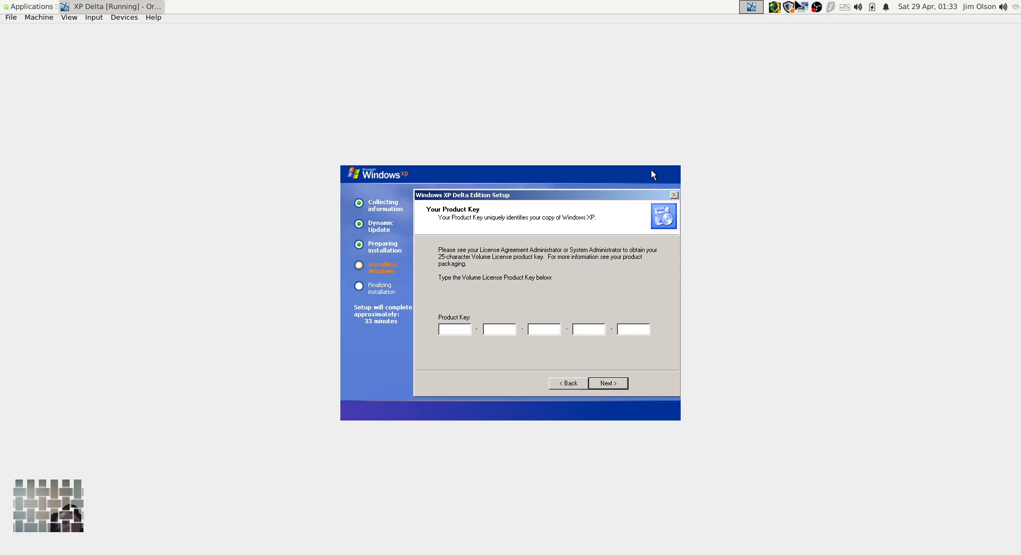
click(29, 6)
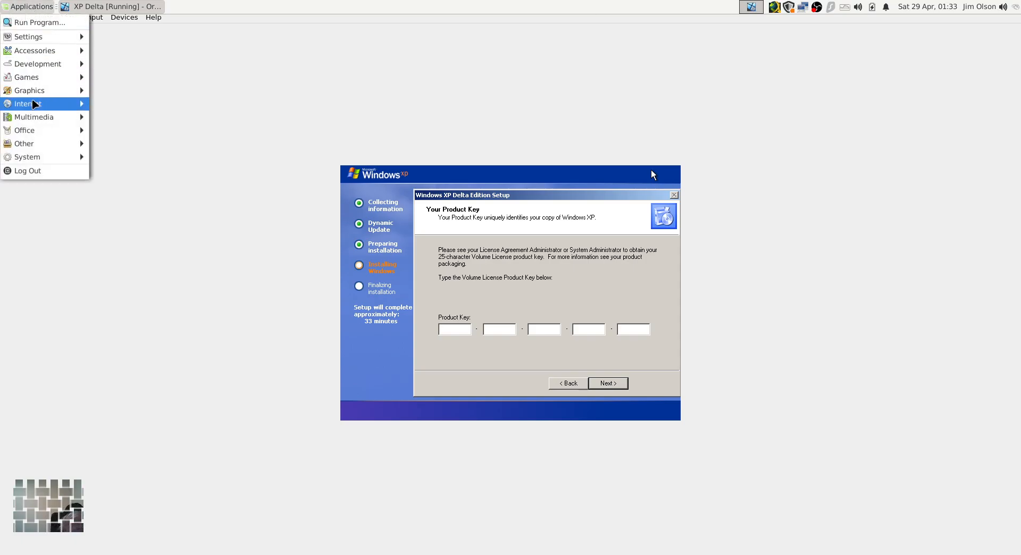
mouse_move(41, 102)
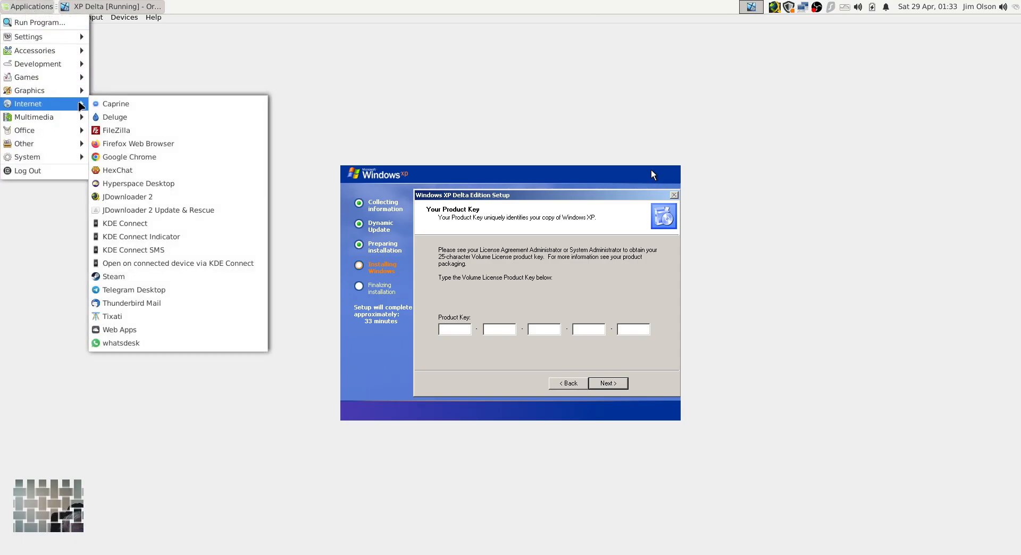
click(116, 159)
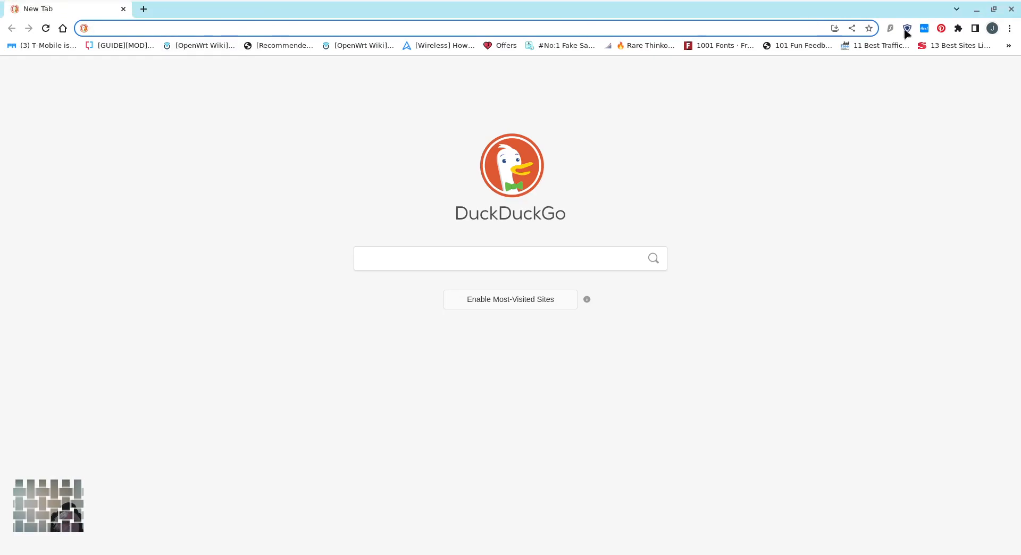
click(1010, 29)
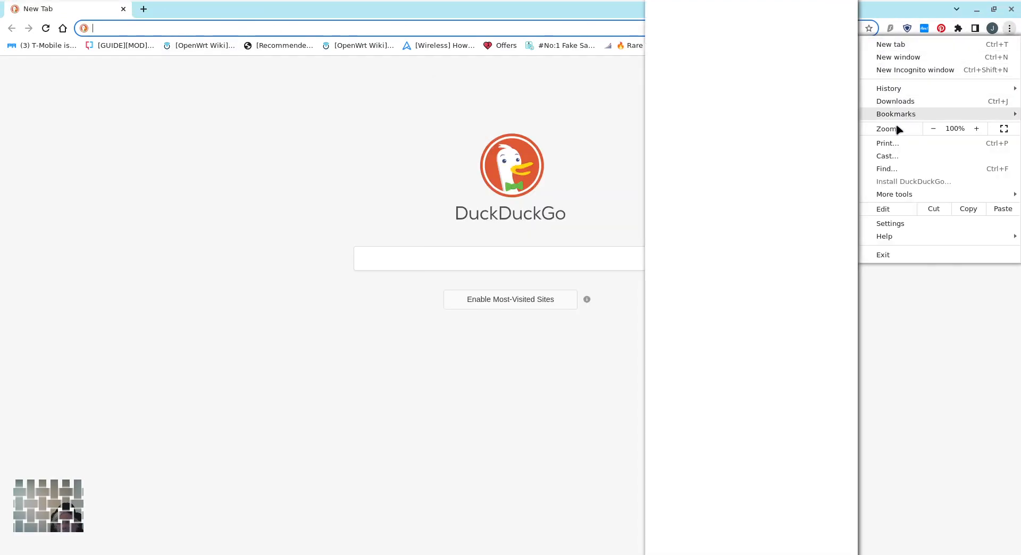
scroll(685, 393, down, 5)
scroll(762, 26, up, 3)
scroll(763, 31, up, 3)
click(763, 51)
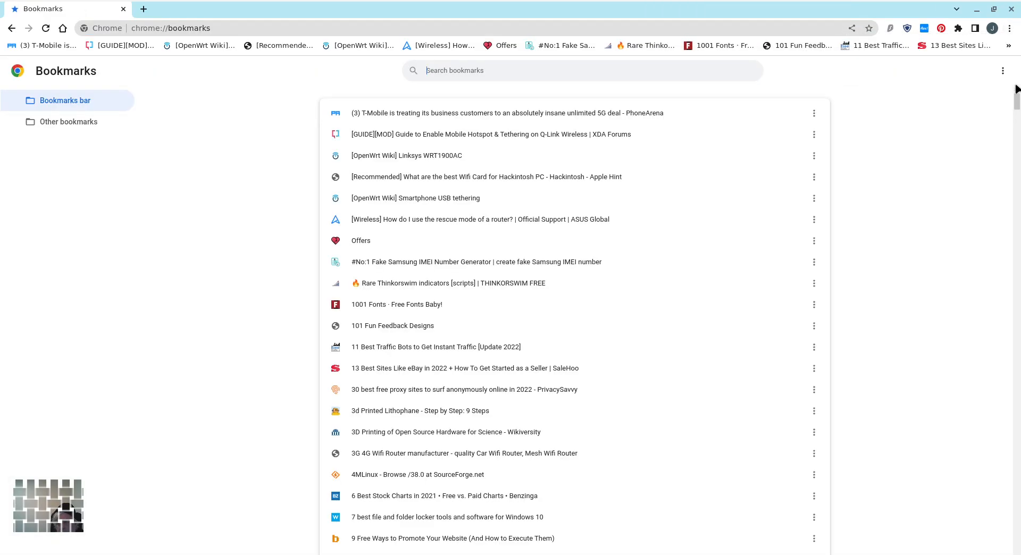
Open the bookmark "Fuwn/xp: Windows XP All Editions Universal Product Keys Collection" from the end of the bookmarks bar list.
drag(1017, 102, 1018, 553)
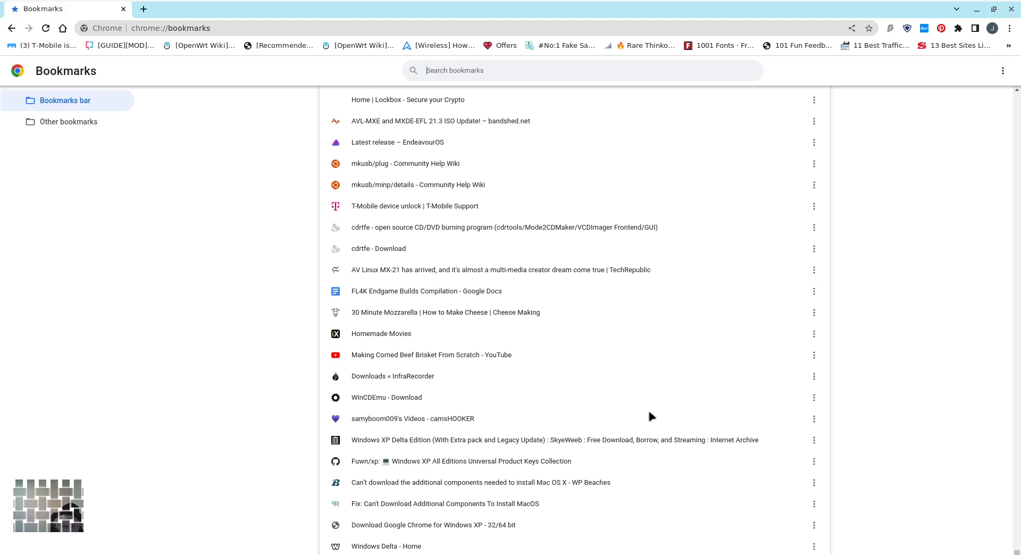
click(454, 465)
double_click(454, 463)
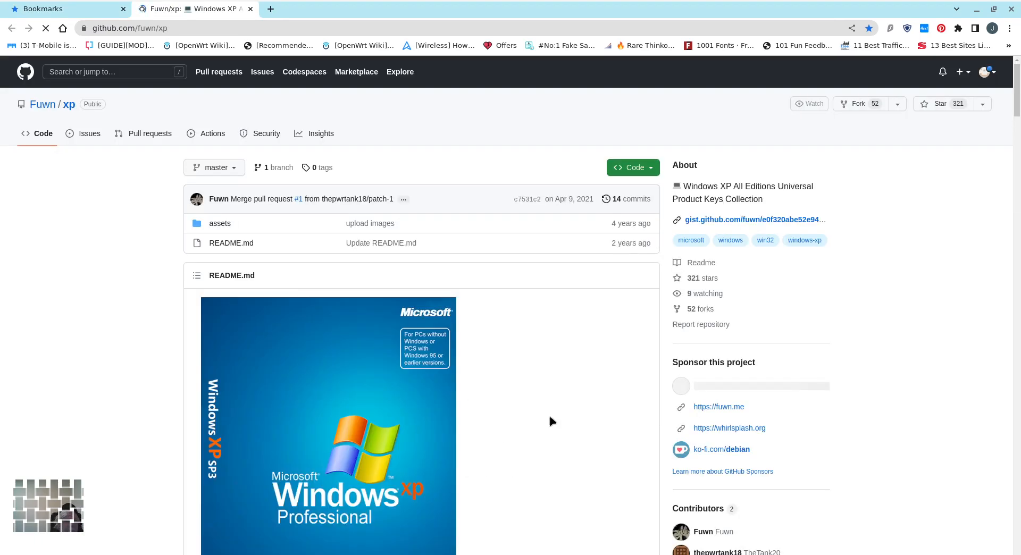
Examine the Windows XP Professional 32-bit keys in the README and highlight the last key of the bulleted SP3 VOL list.
drag(1016, 113, 1002, 181)
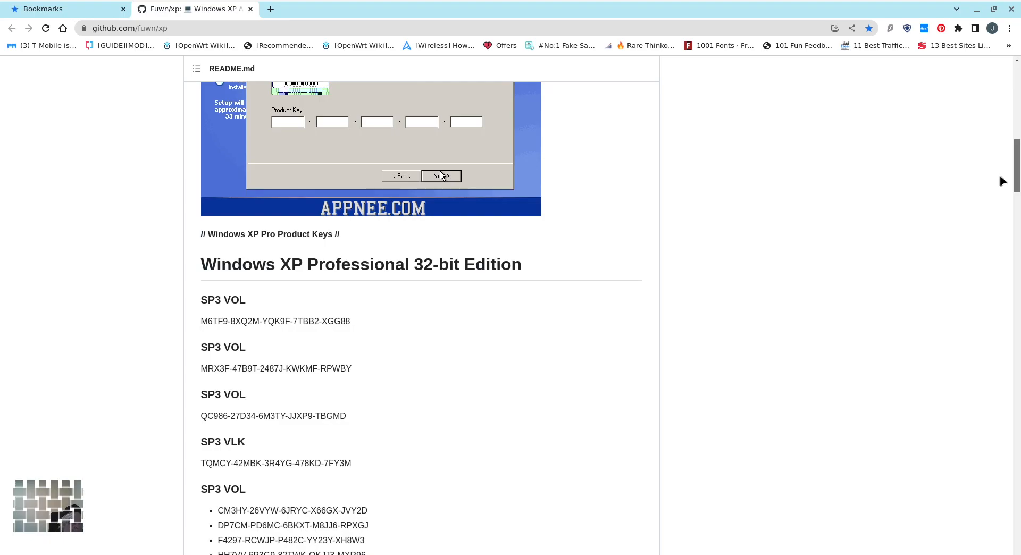
drag(1002, 182, 984, 212)
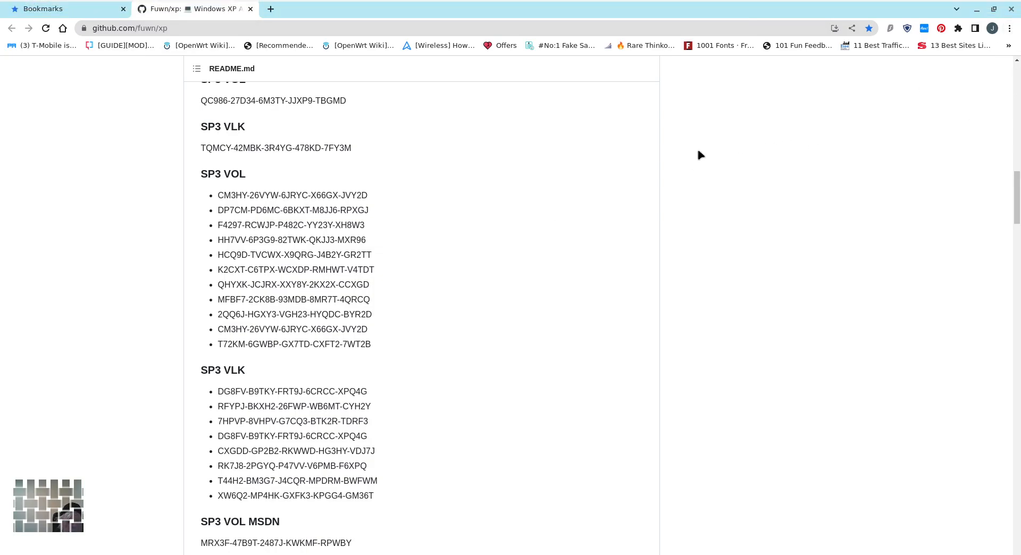
scroll(691, 170, up, 5)
scroll(769, 193, down, 2)
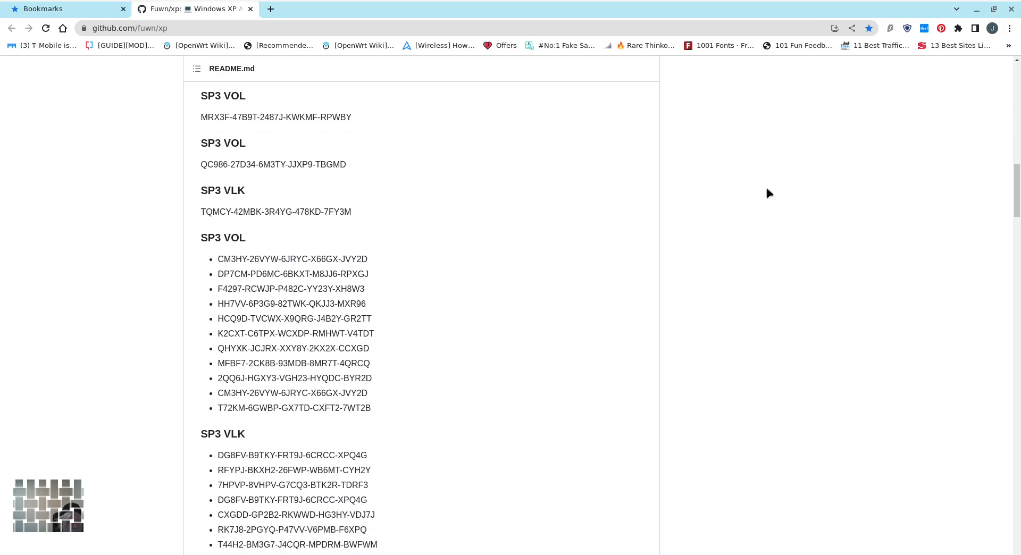
click(978, 10)
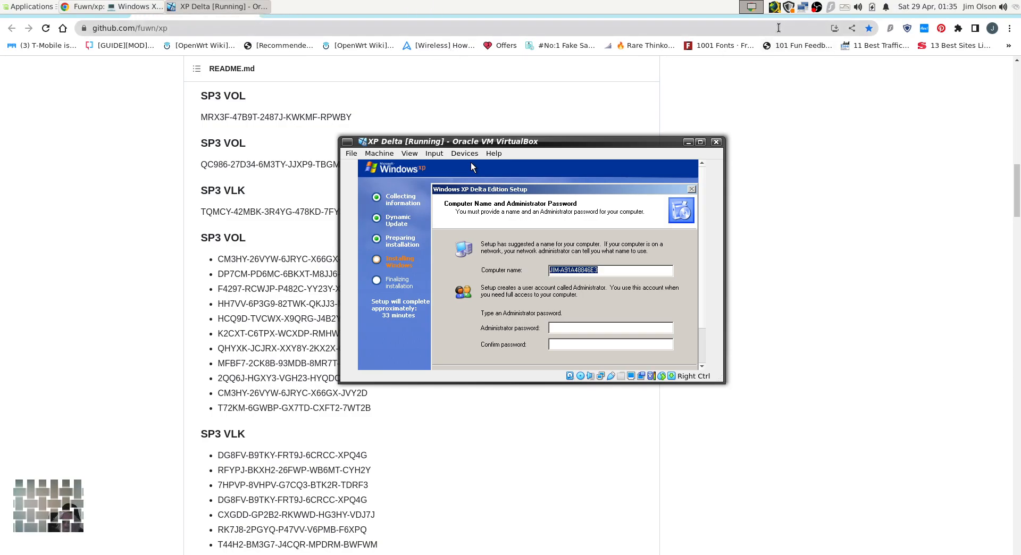
click(218, 408)
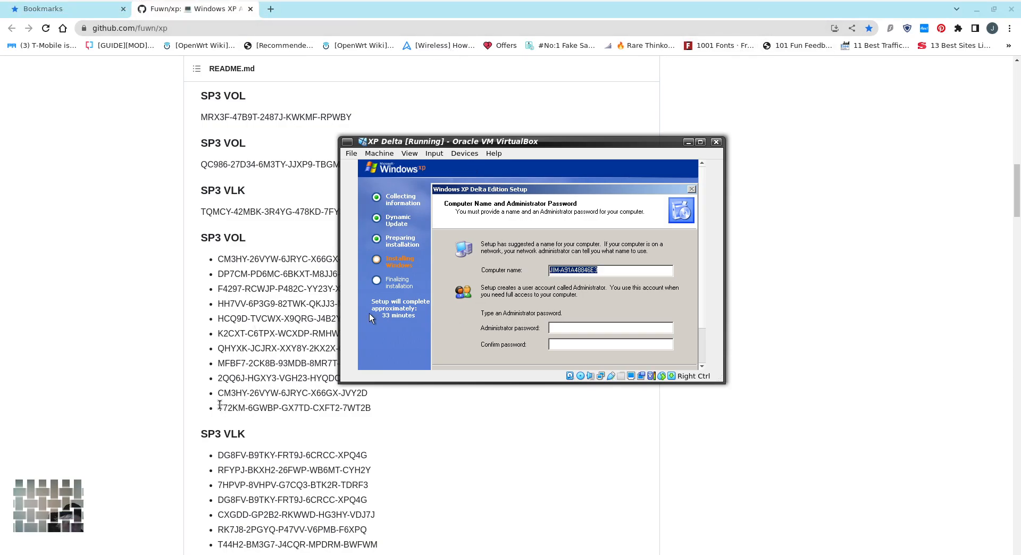
shift+click(374, 411)
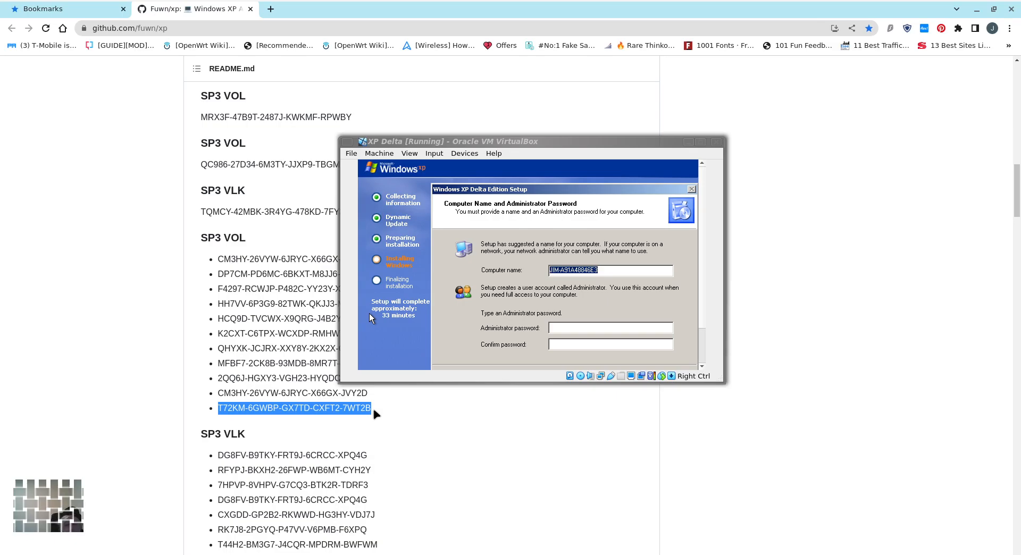
In the Windows setup, set the computer name to Delta and enter the administrator password.
click(629, 269)
double_click(628, 269)
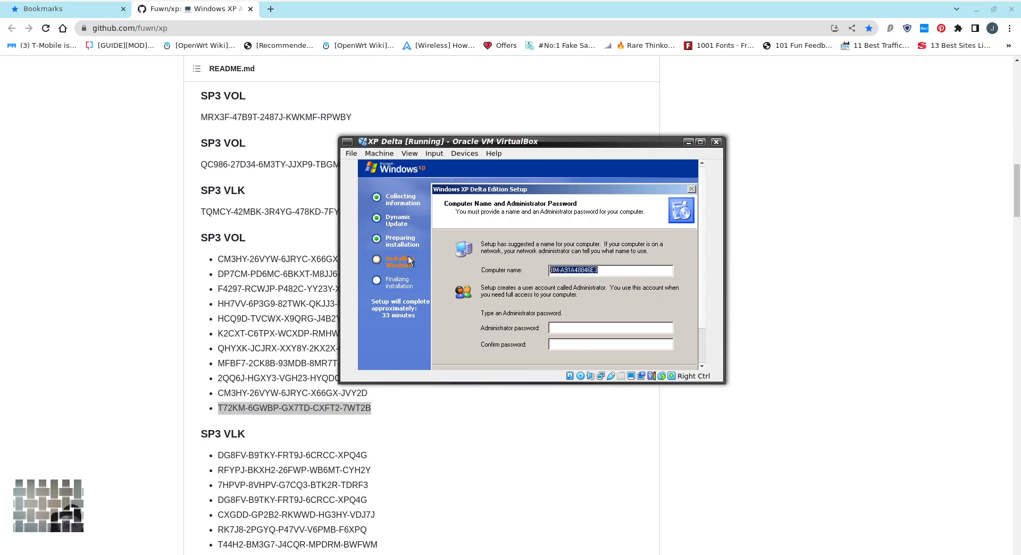
text(Delt)
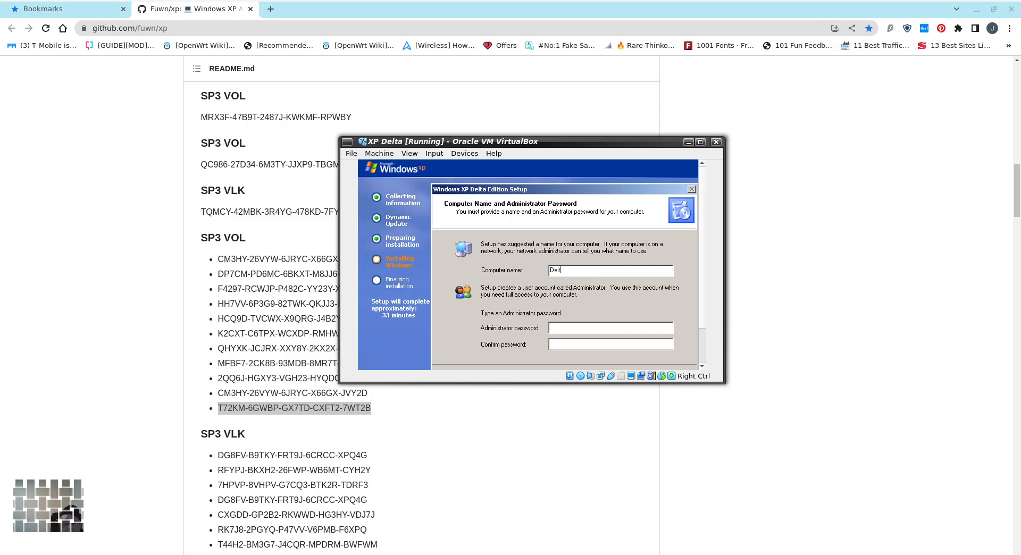
text(a)
text(•••••)
key(Return)
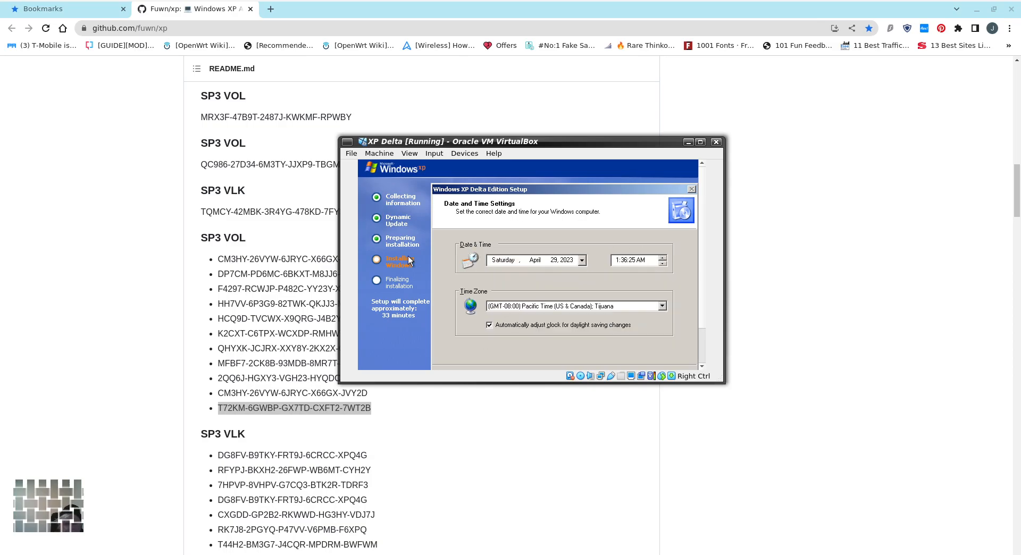
Set the time zone to (GMT-06:00) Central Time (US & Canada), maximize the machine window and confirm the date and time settings.
click(663, 308)
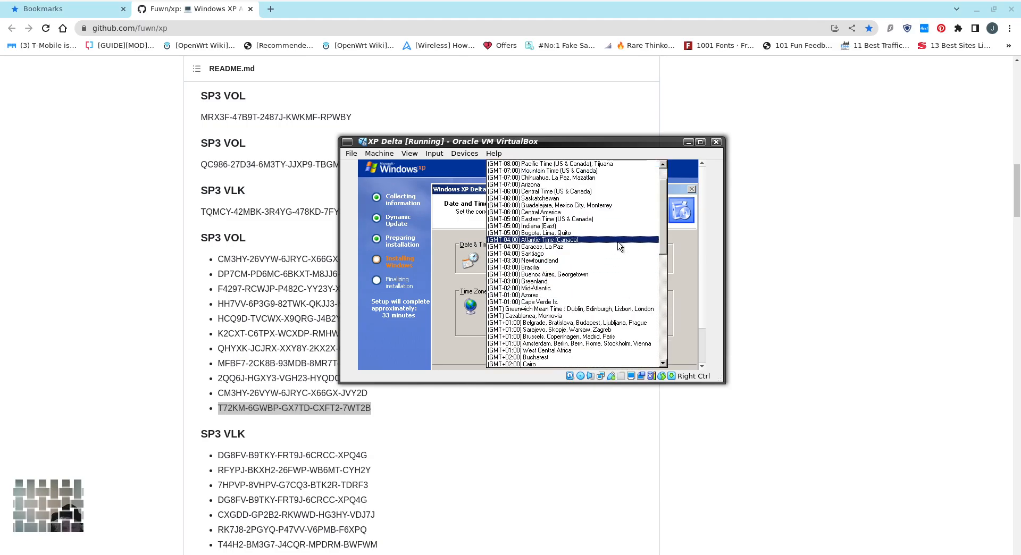
click(607, 205)
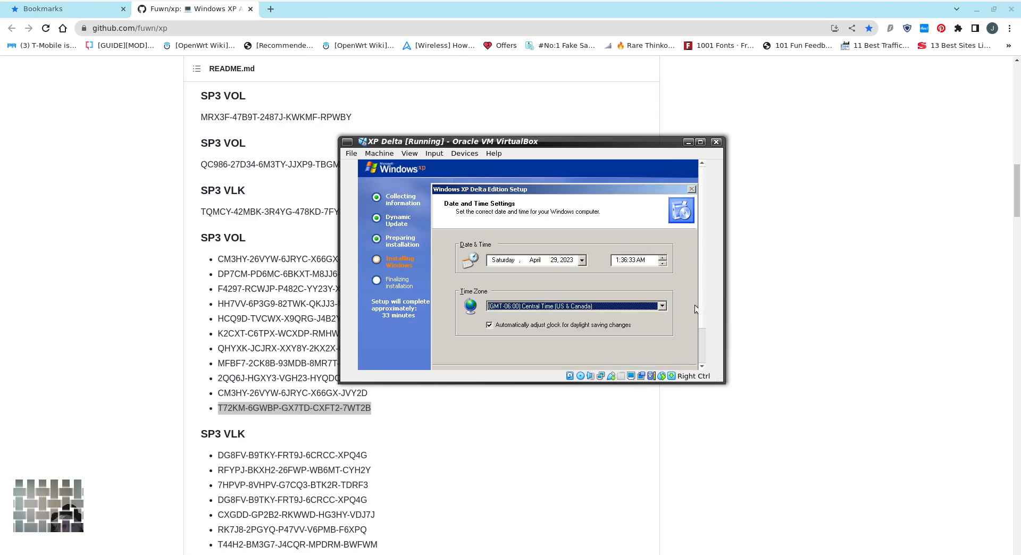
scroll(663, 308, up, 5)
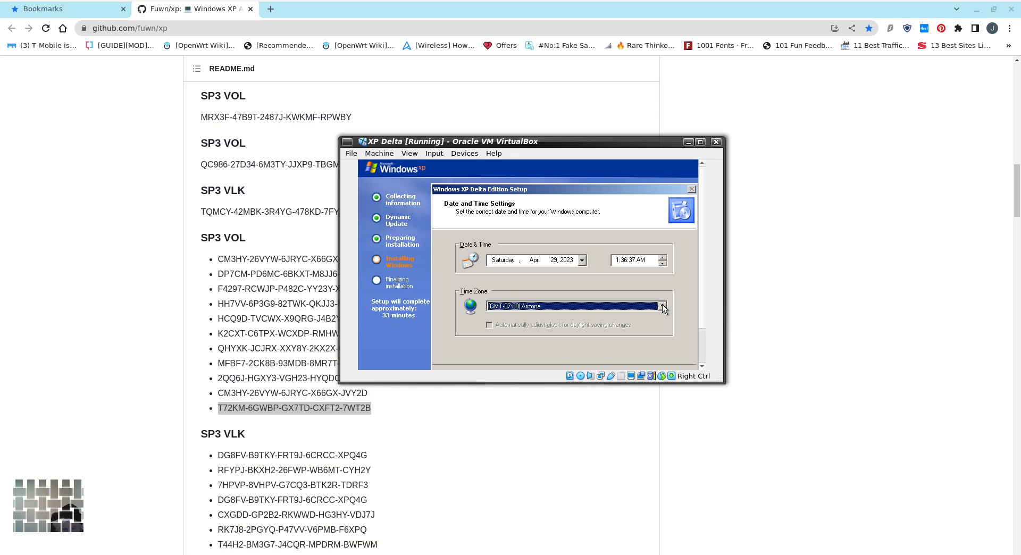
click(664, 307)
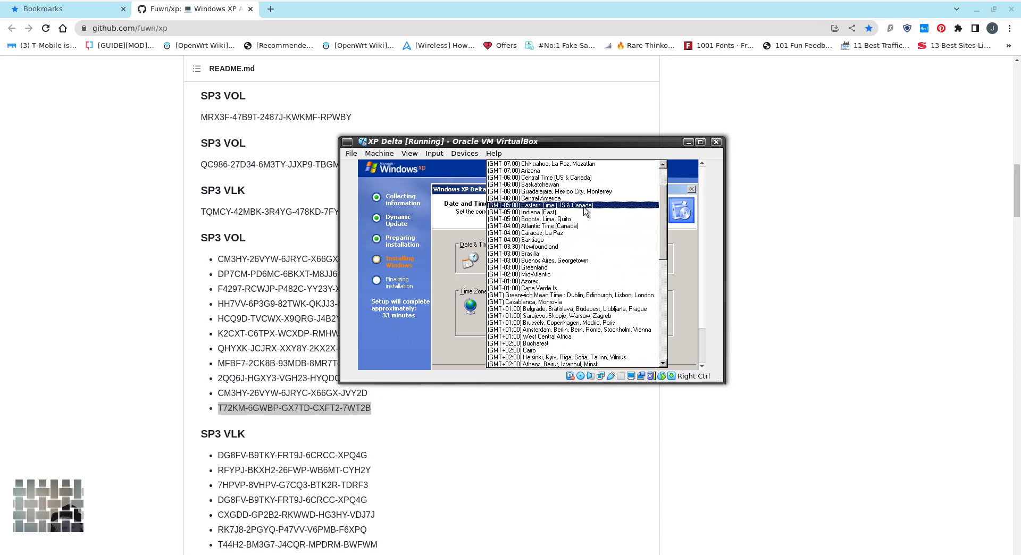
click(584, 179)
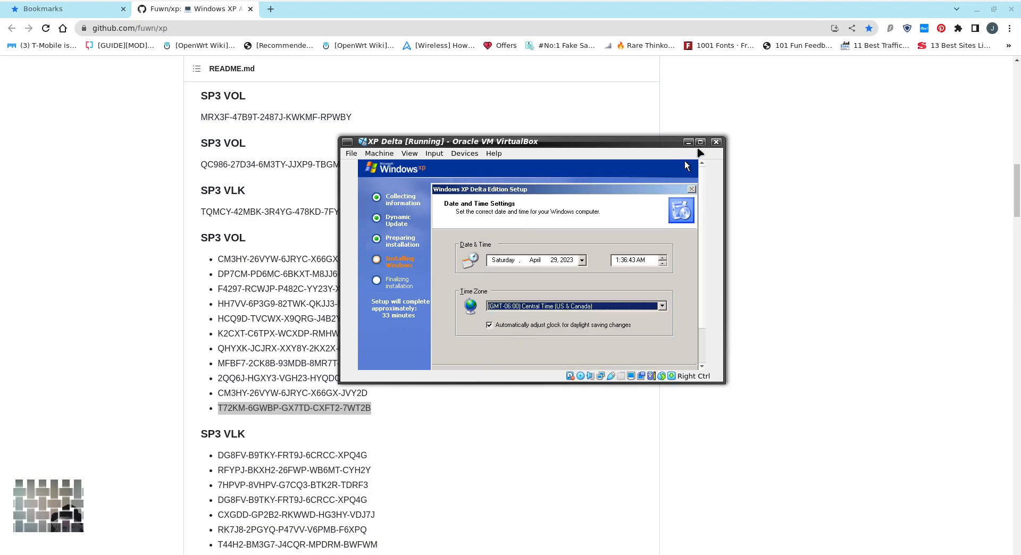
click(700, 141)
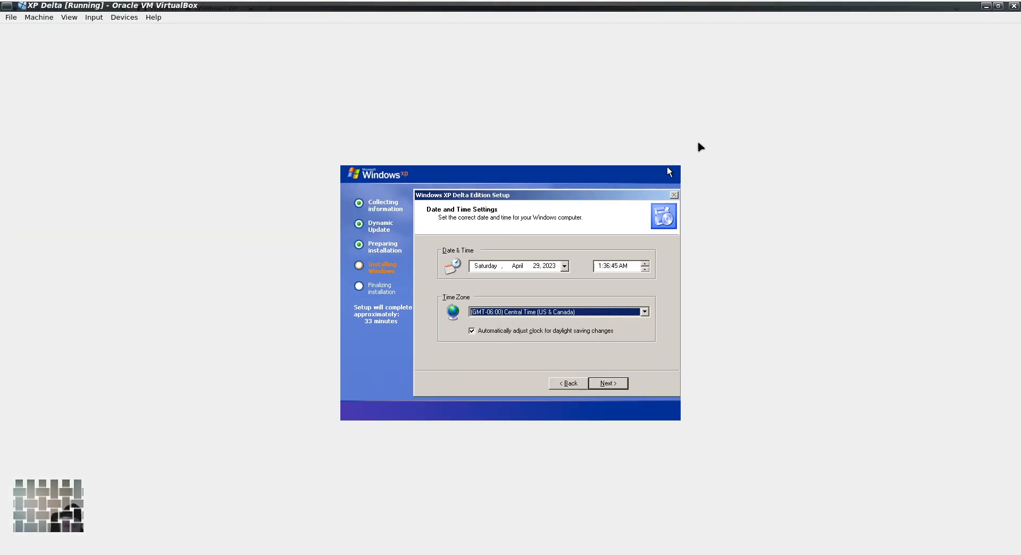
key(Return)
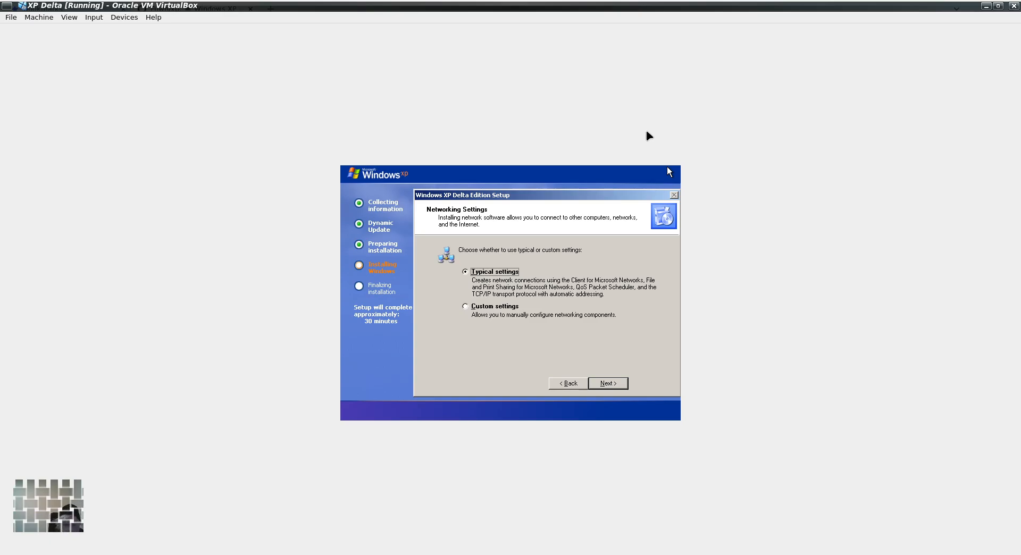
Accept the typical networking settings and keep the computer in the workgroup WORKGROUP.
click(612, 386)
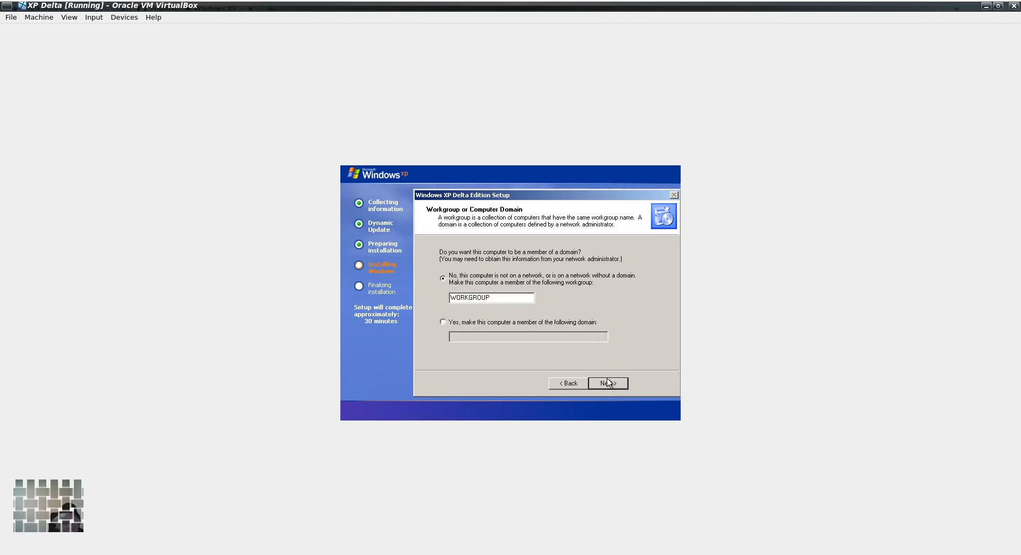
click(612, 386)
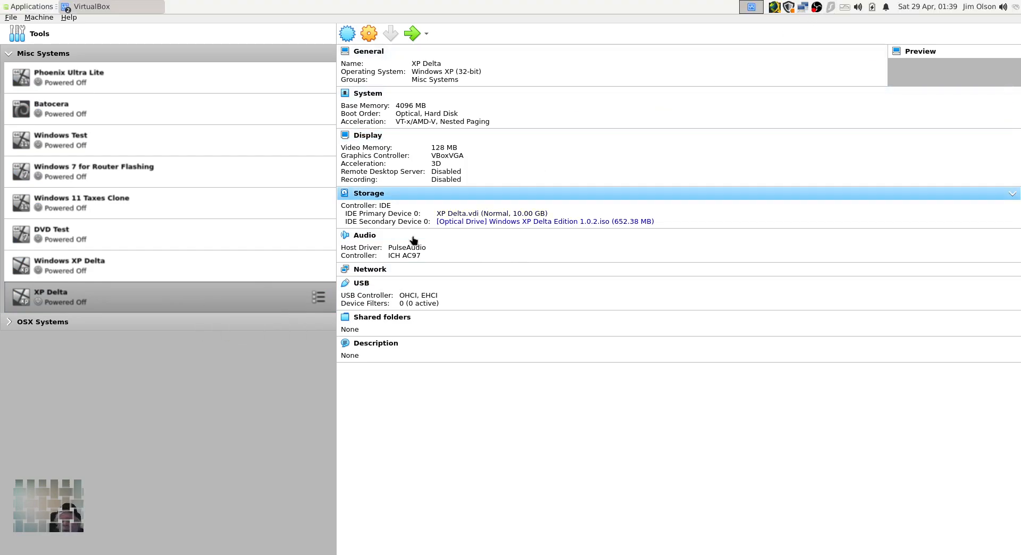
In the XP Delta machine's storage settings, load LegacyUpdate.iso into the optical drive and save the settings.
right_click(170, 294)
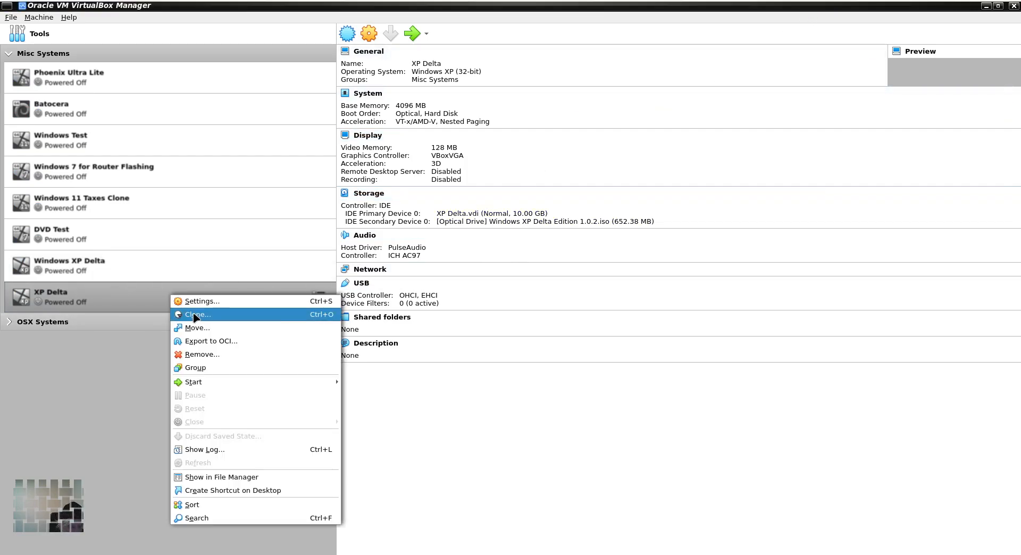
click(199, 298)
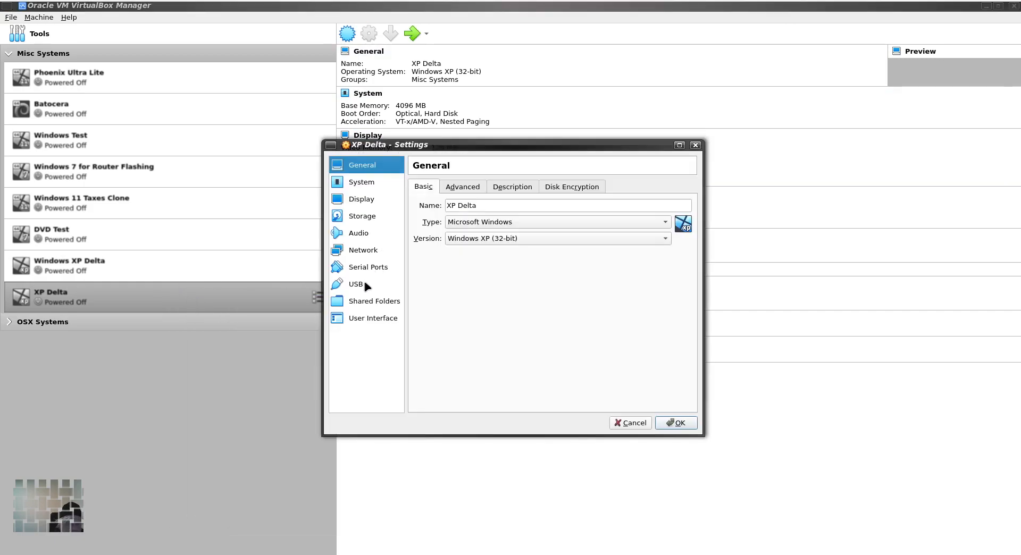
click(373, 217)
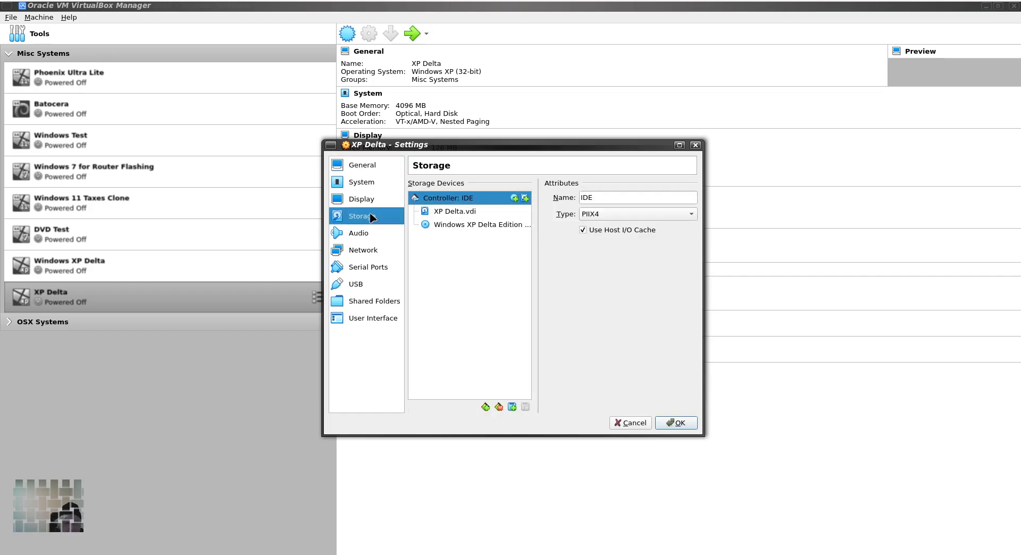
click(472, 222)
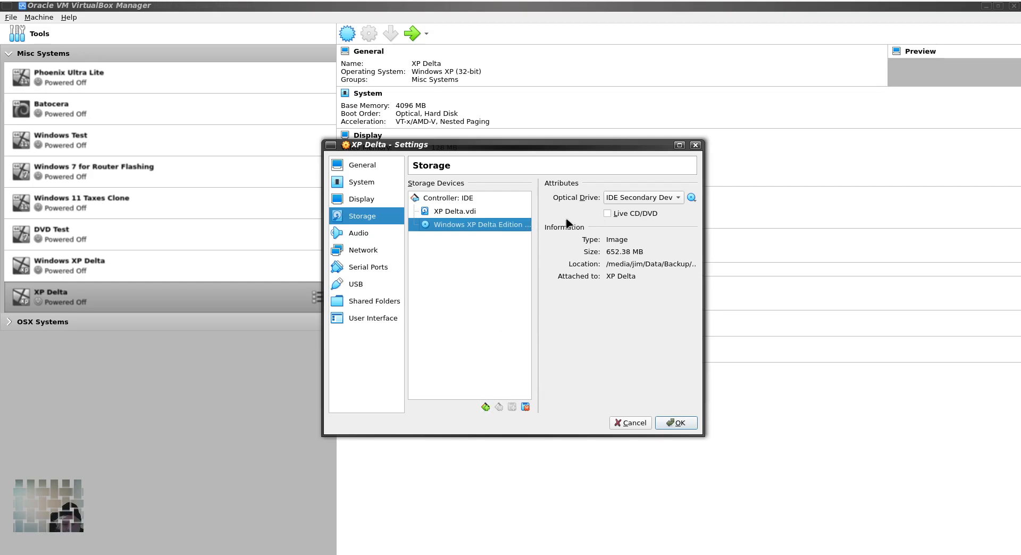
click(692, 198)
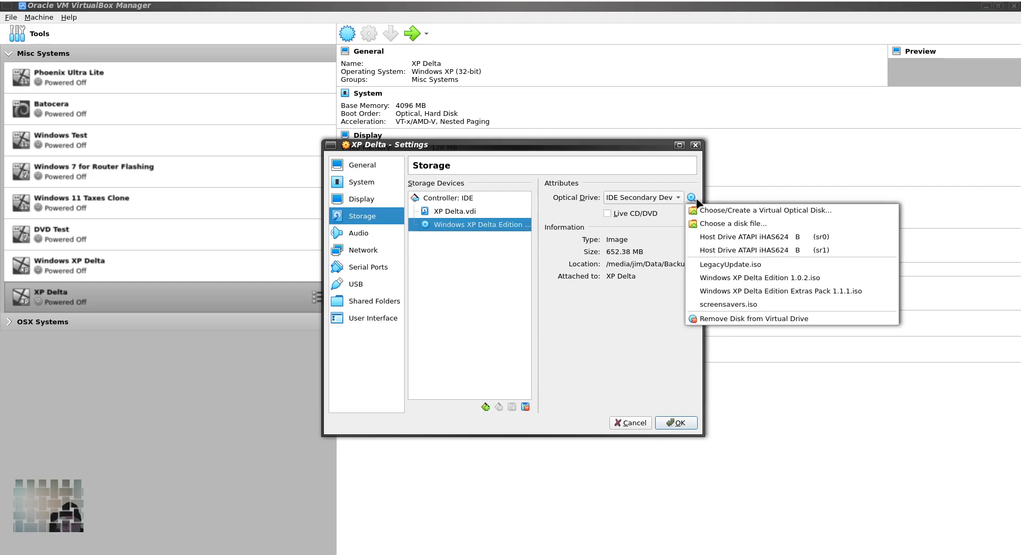
click(720, 266)
click(668, 423)
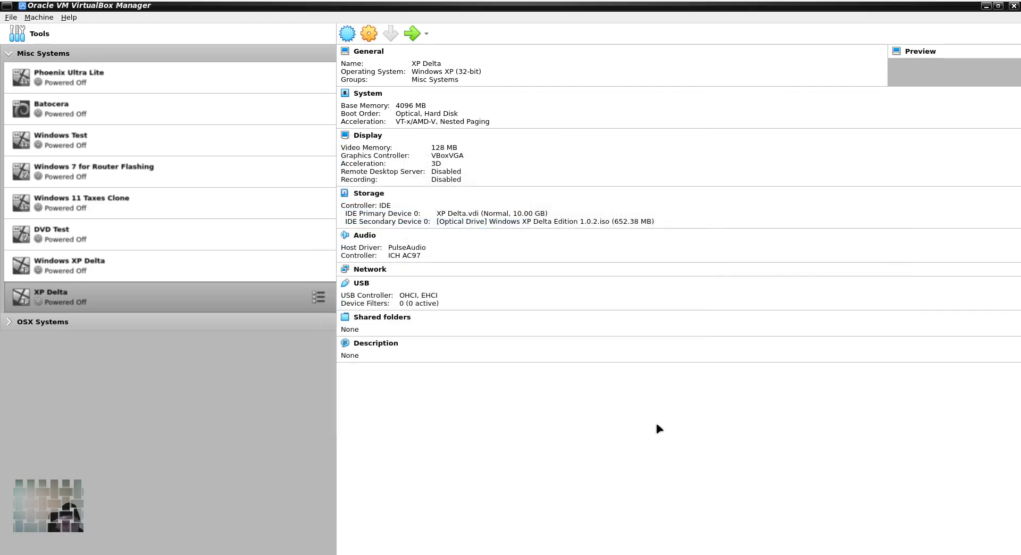
Start the XP Delta machine and accept the automatic screen resolution adjustment in Windows.
double_click(198, 301)
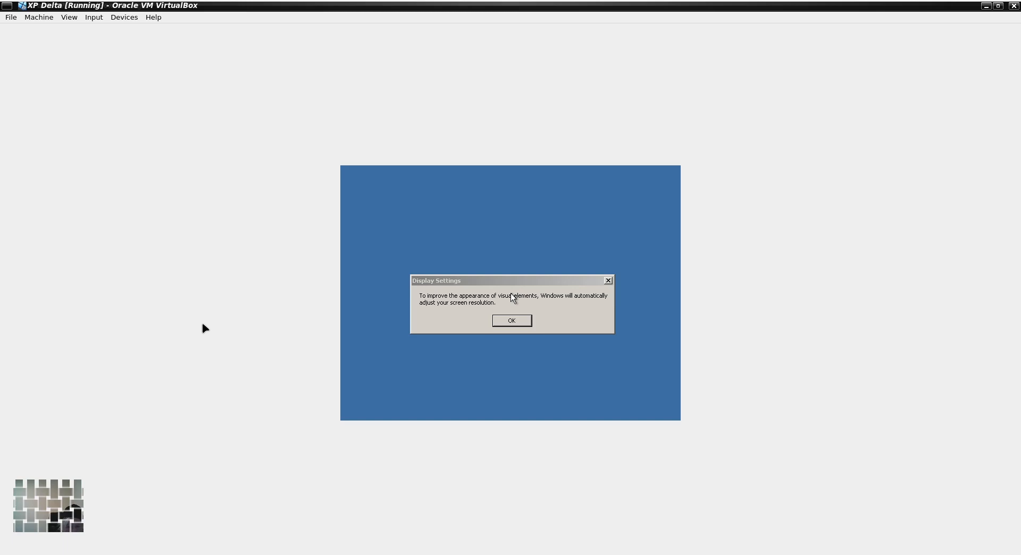
mouse_move(882, 2)
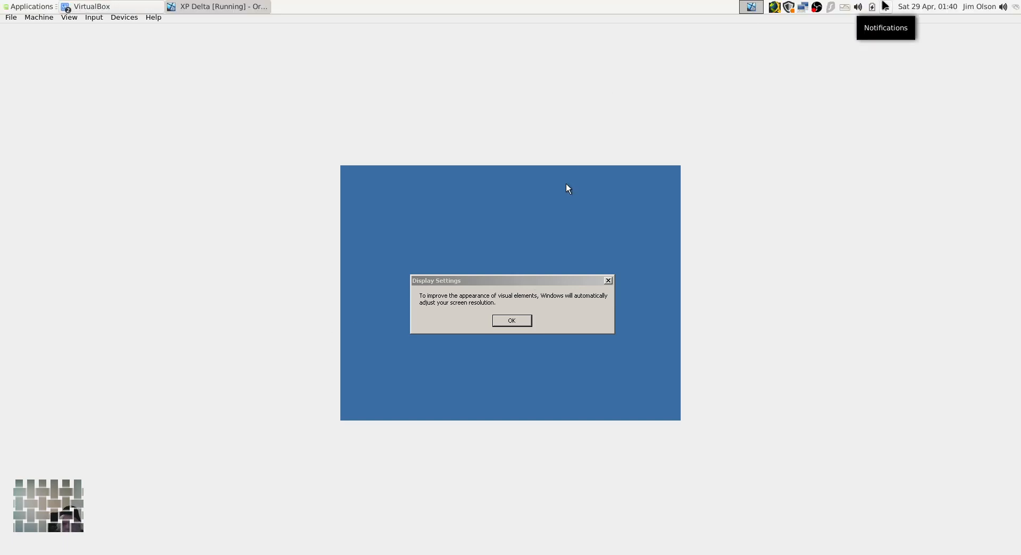
click(512, 322)
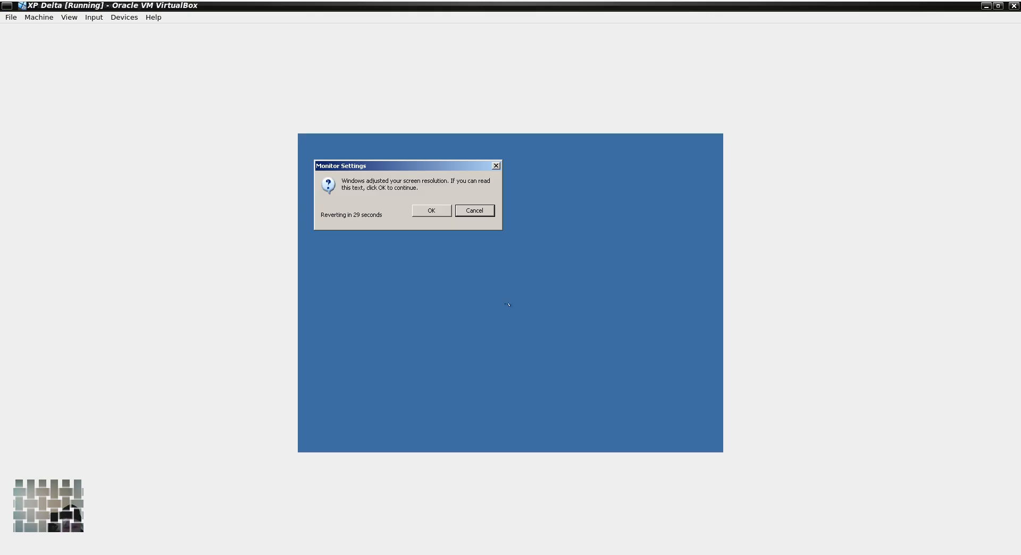
click(434, 213)
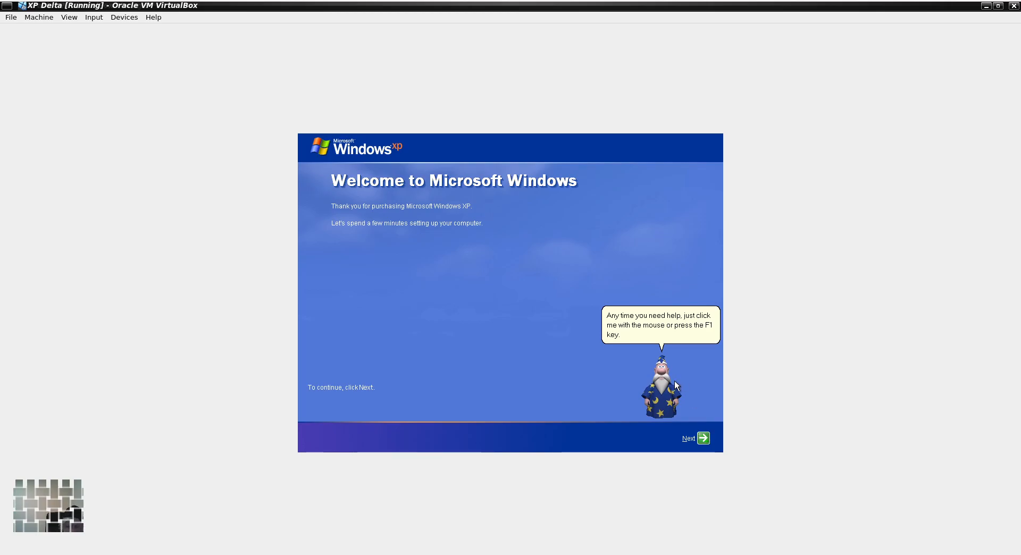
Begin the Windows XP welcome setup and choose Not right now for Automatic Updates.
click(706, 437)
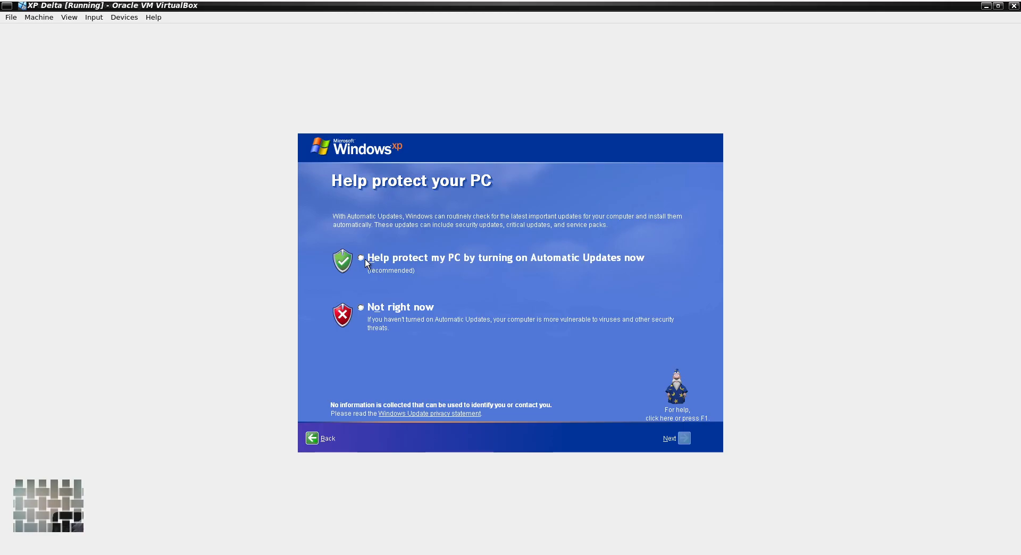
click(364, 308)
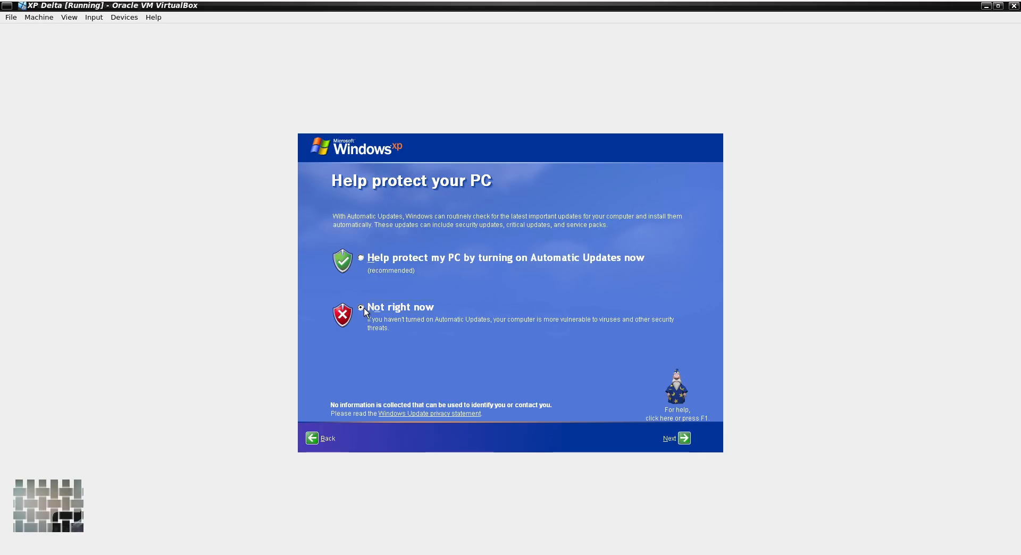
click(684, 439)
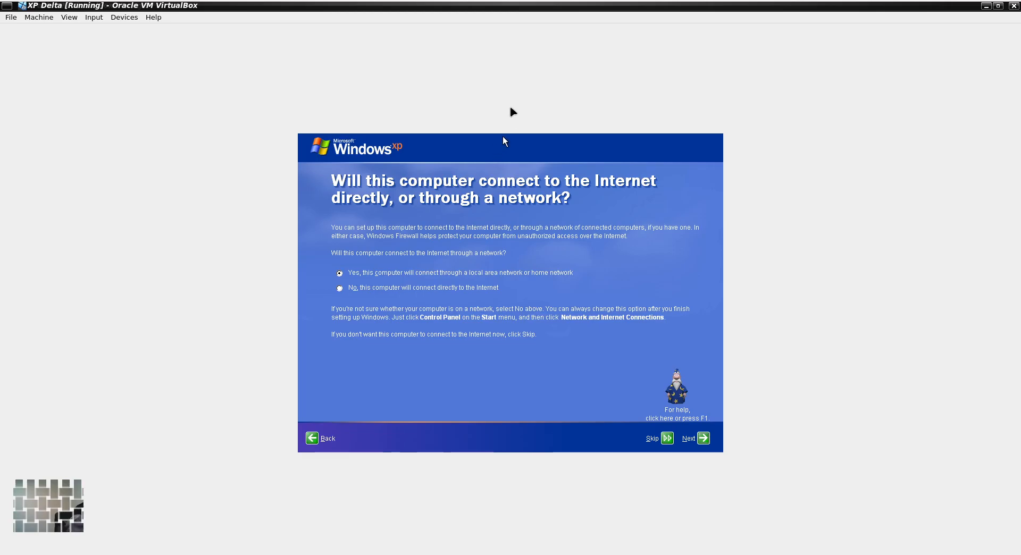
Lower the host computer's output volume and close the volume controls.
mouse_move(785, 2)
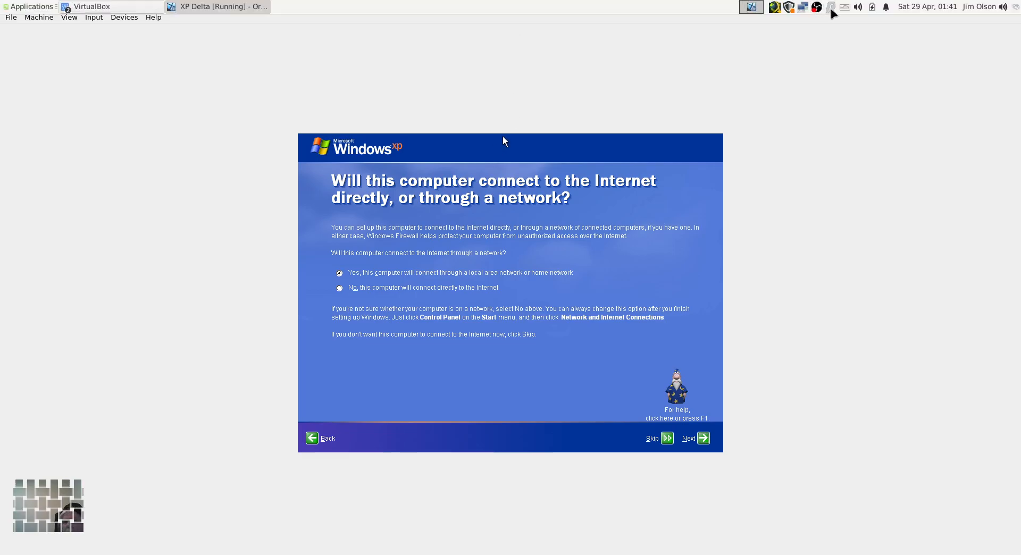
right_click(859, 9)
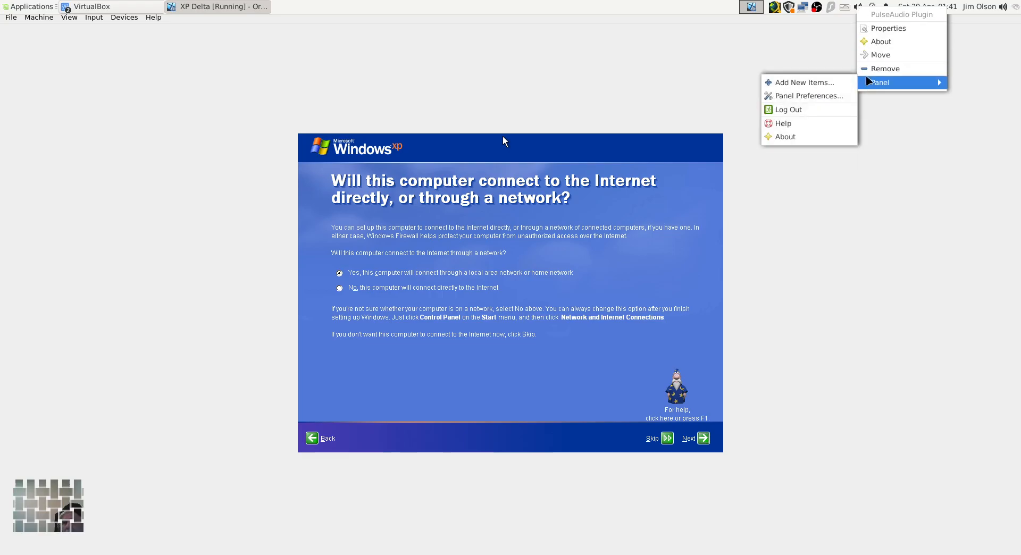
click(834, 31)
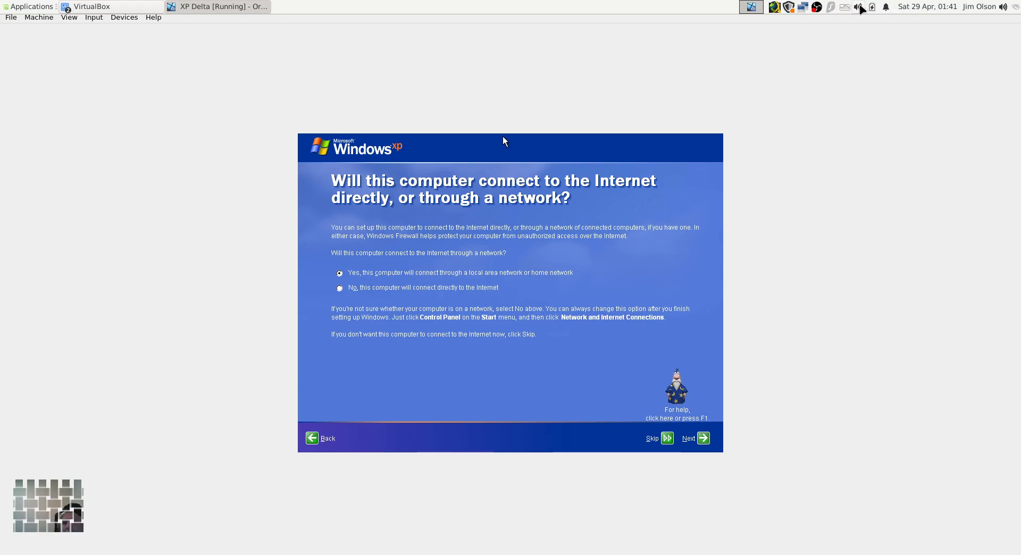
click(860, 7)
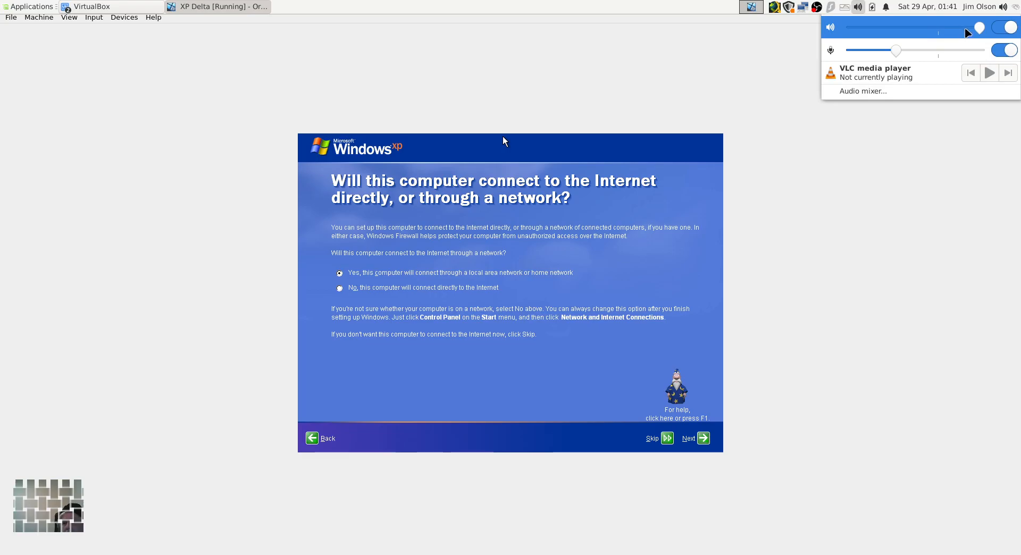
drag(978, 29, 933, 31)
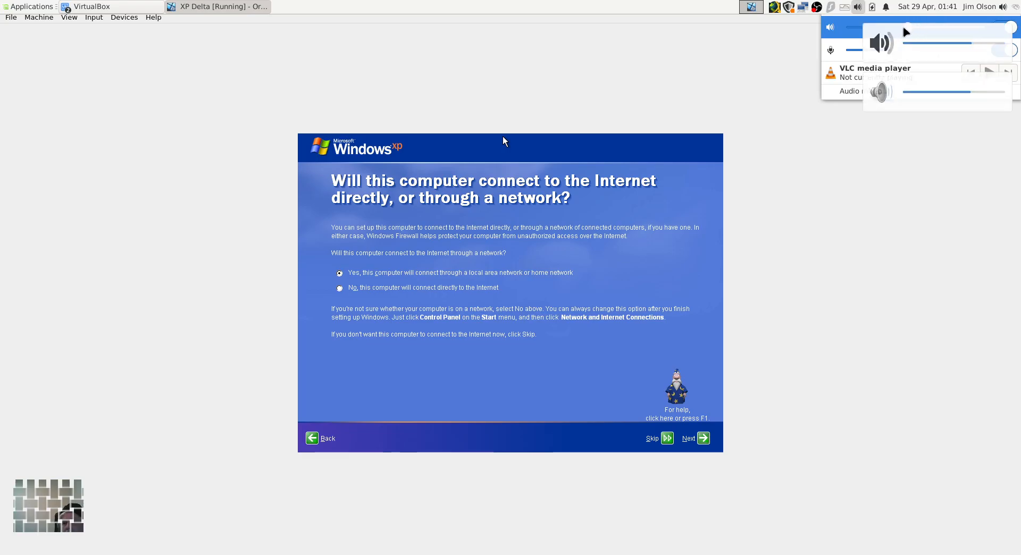
click(795, 175)
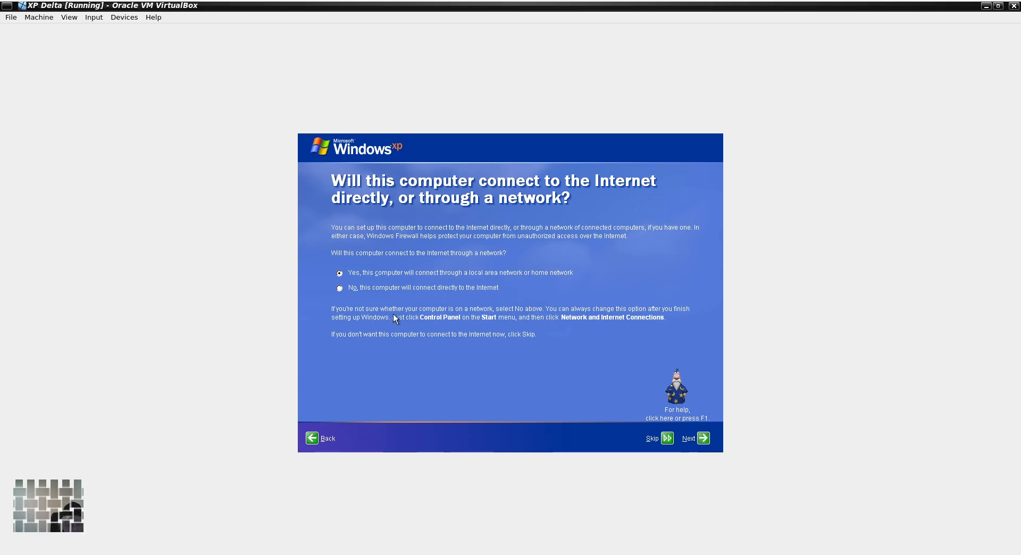
Set the computer to connect directly to the Internet and decline online registration with Microsoft.
click(340, 288)
click(705, 437)
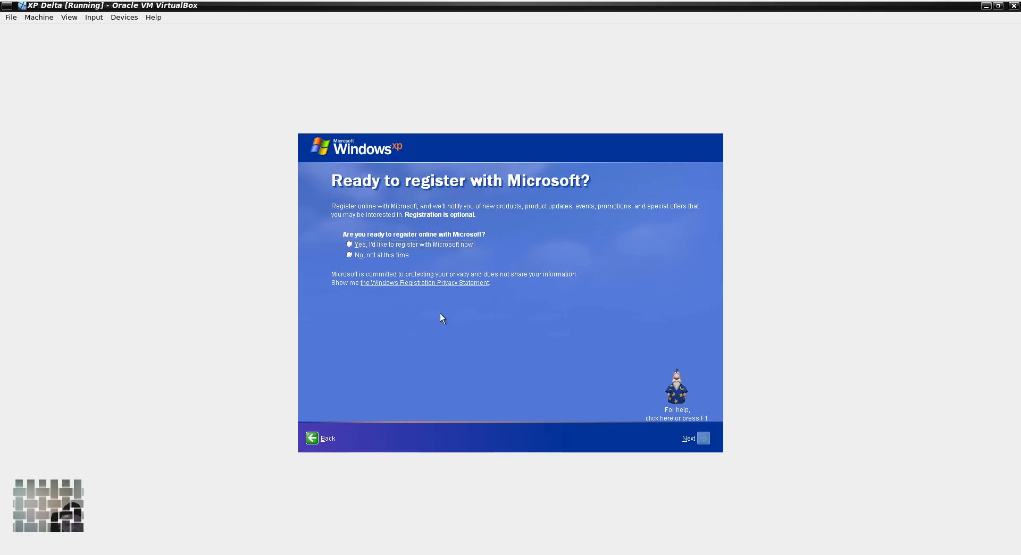
click(349, 255)
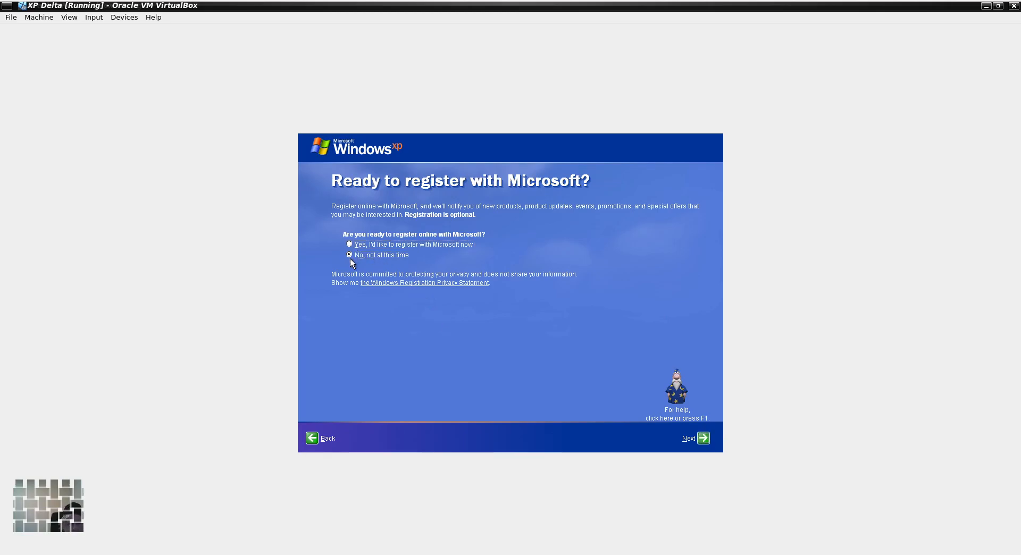
click(702, 439)
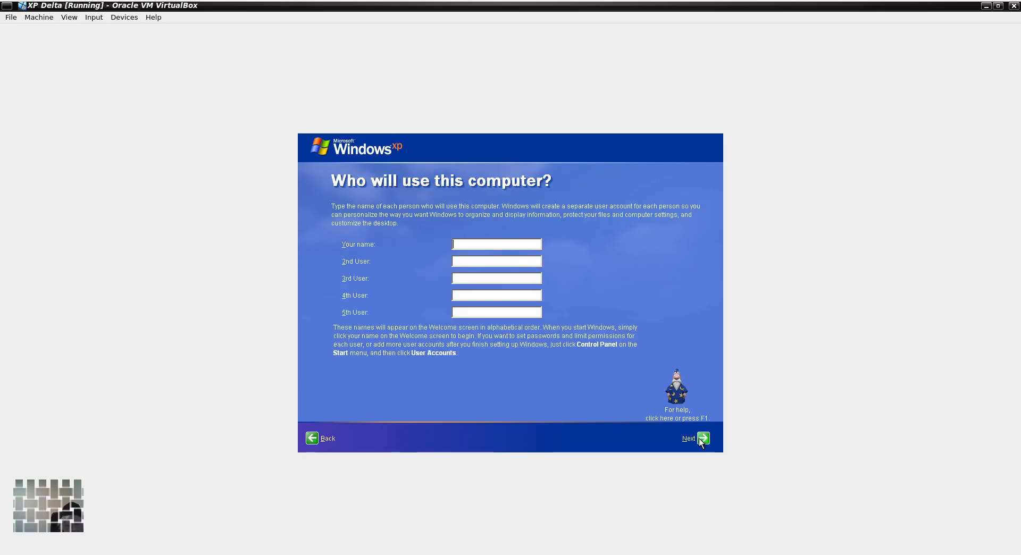
Enter the first user's name for the computer and finish the welcome setup to reach the desktop.
click(504, 245)
text(jim)
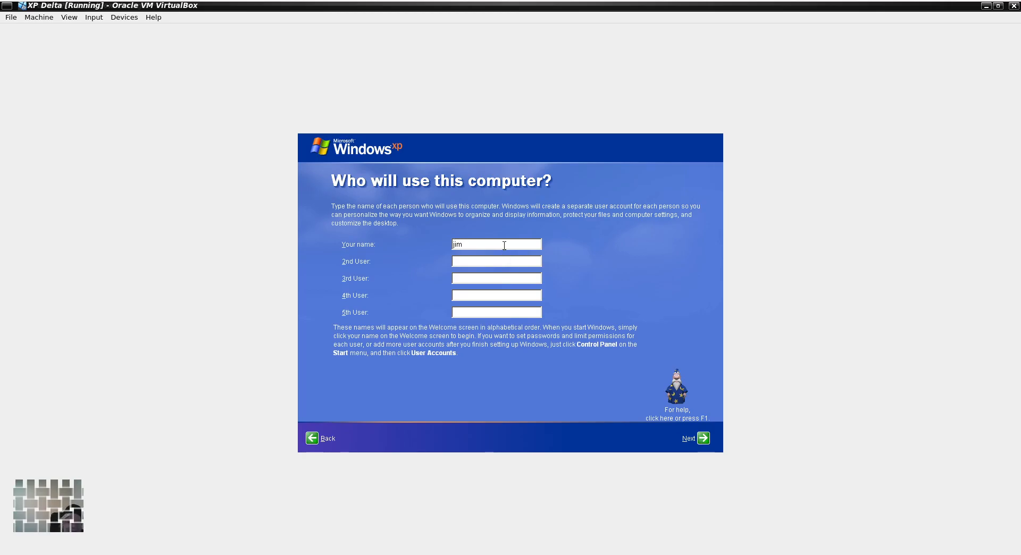
click(703, 438)
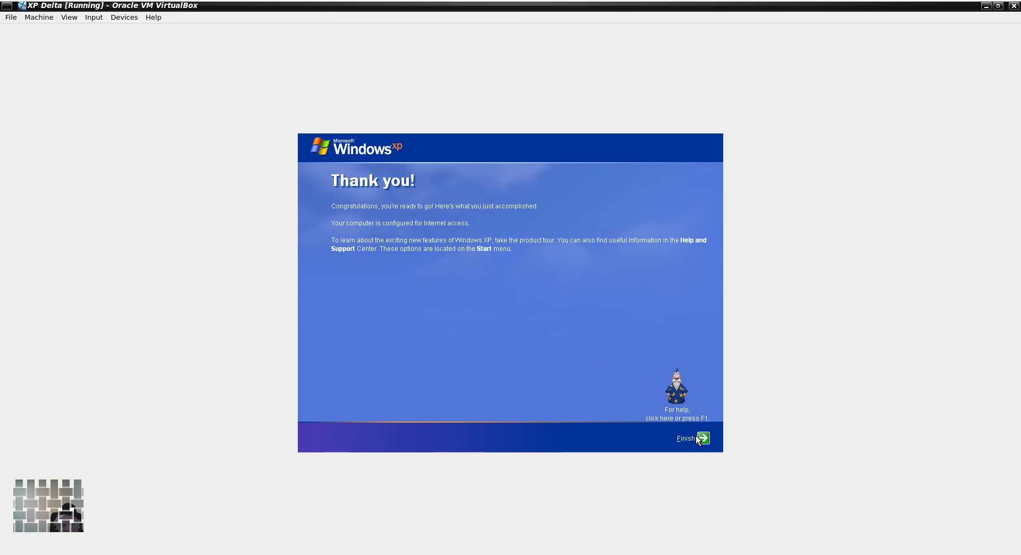
click(700, 436)
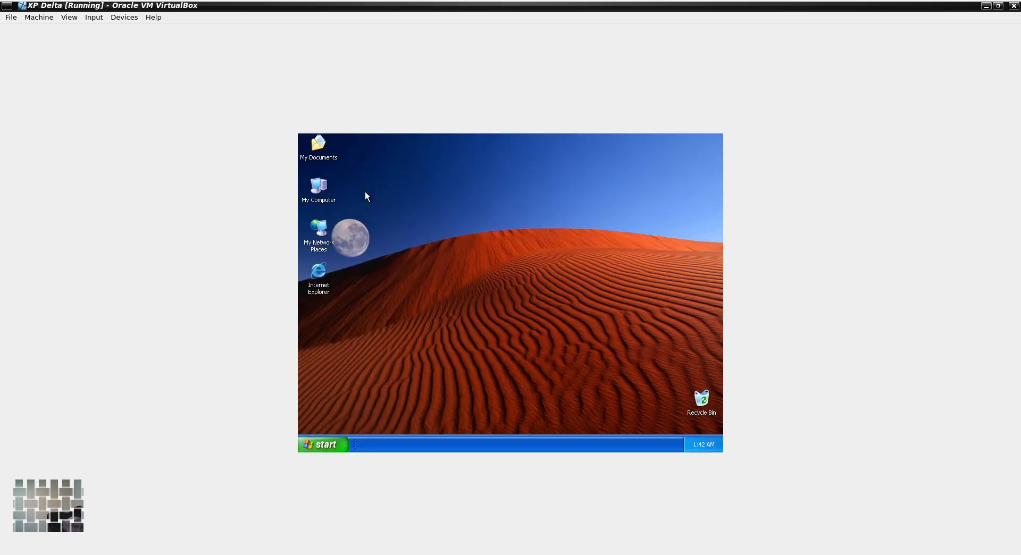
click(601, 222)
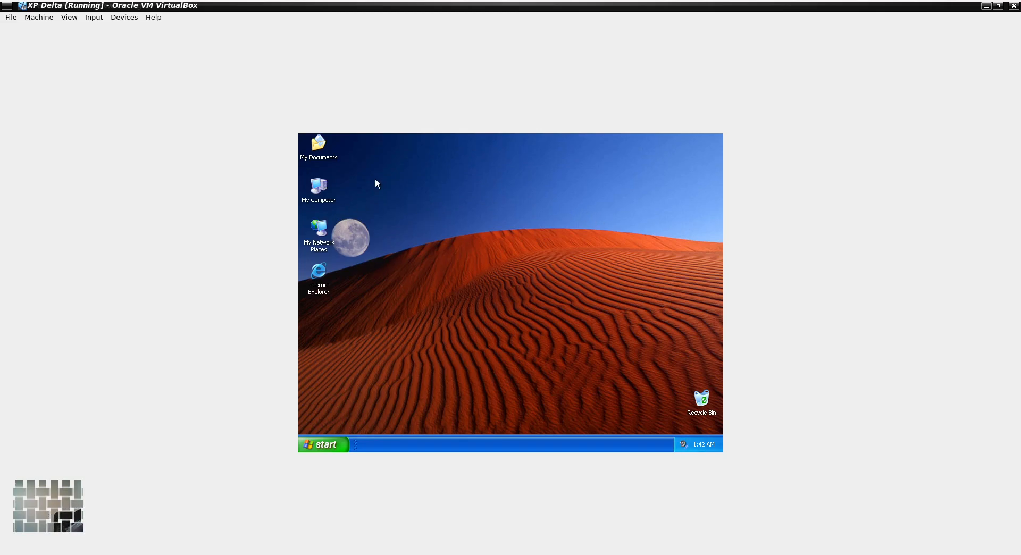
Run the installer from the LegacyUpdate (D:) disc in My Computer and install Legacy Update with the root certificates store update.
click(339, 448)
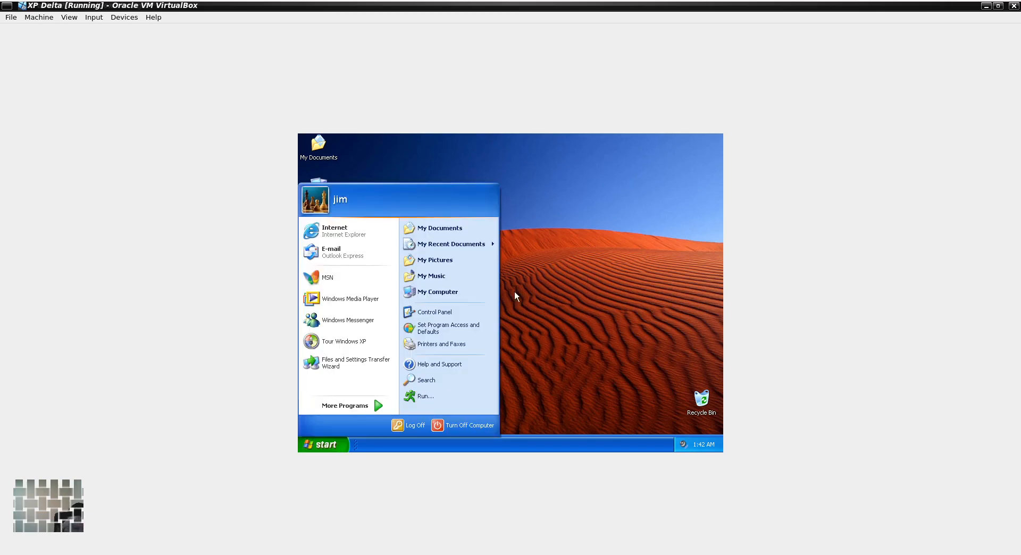
click(479, 296)
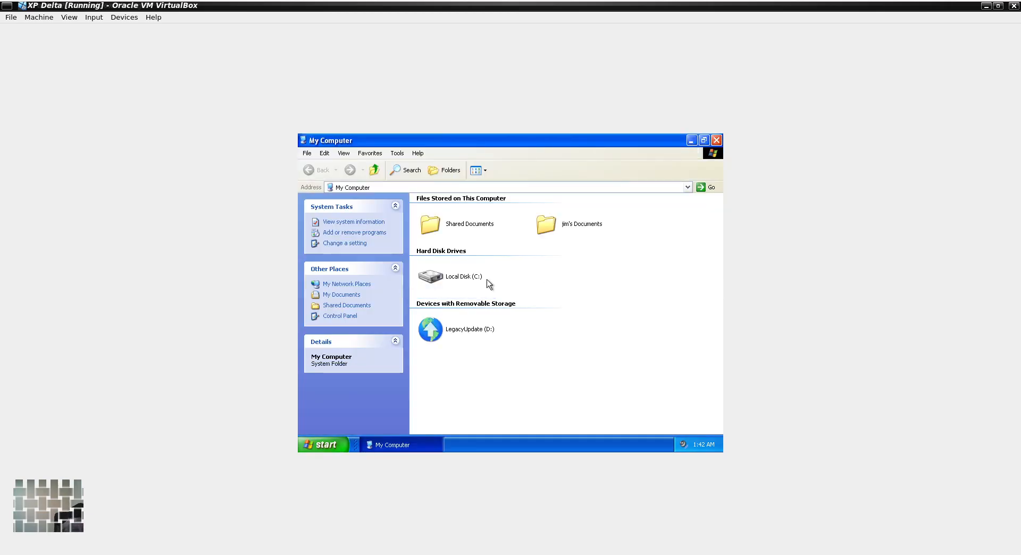
double_click(463, 335)
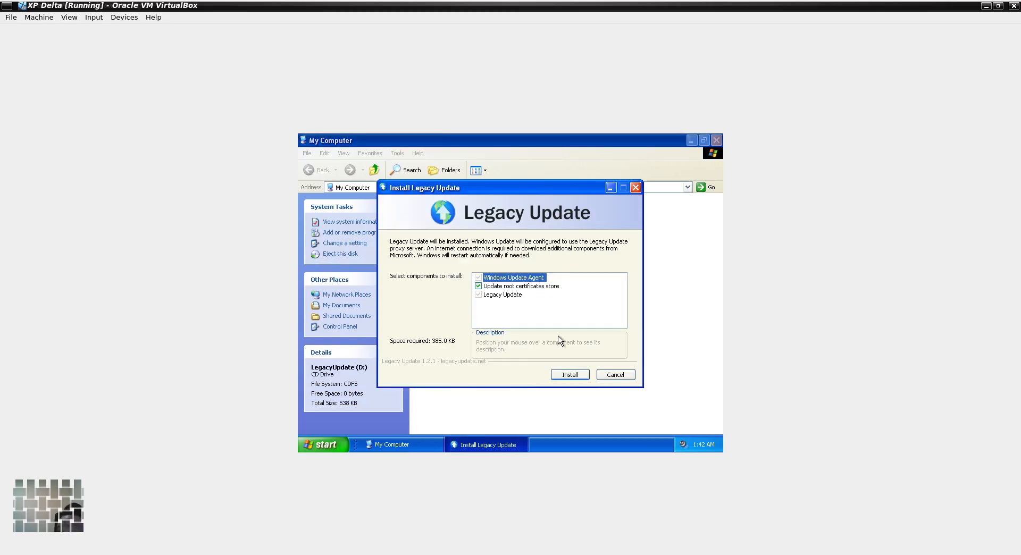
click(482, 297)
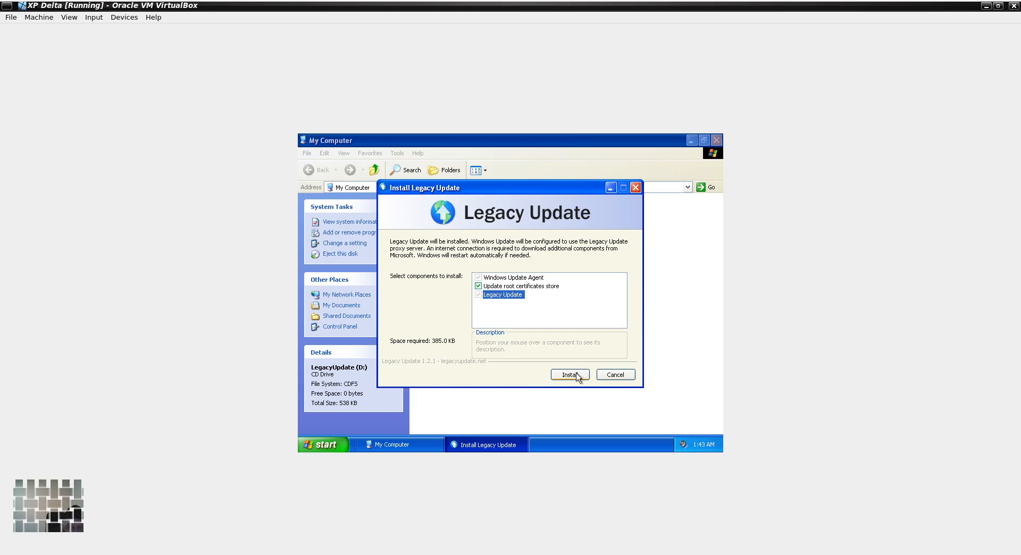
click(577, 375)
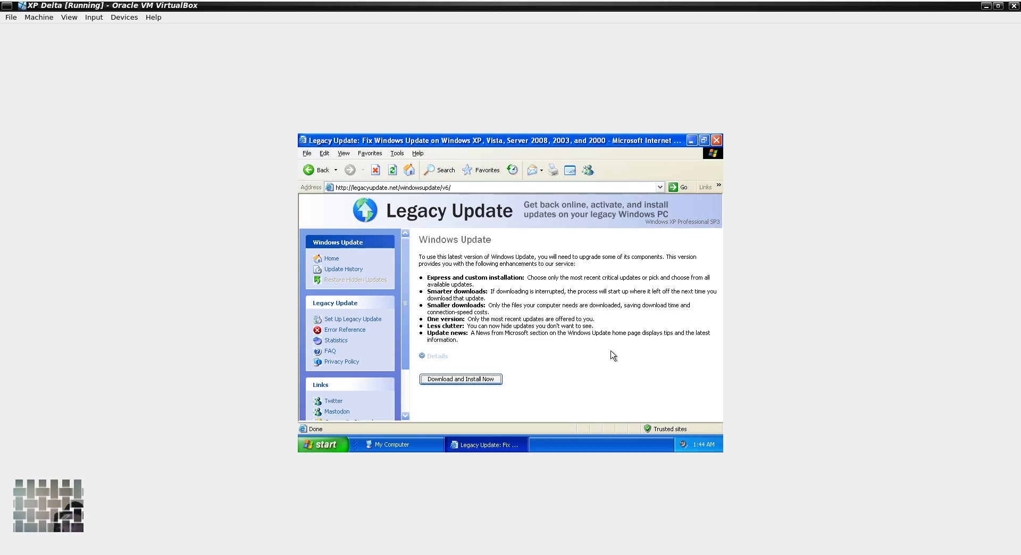
Download and install the Windows Update components from the Legacy Update page, then close the results and the browser.
click(477, 380)
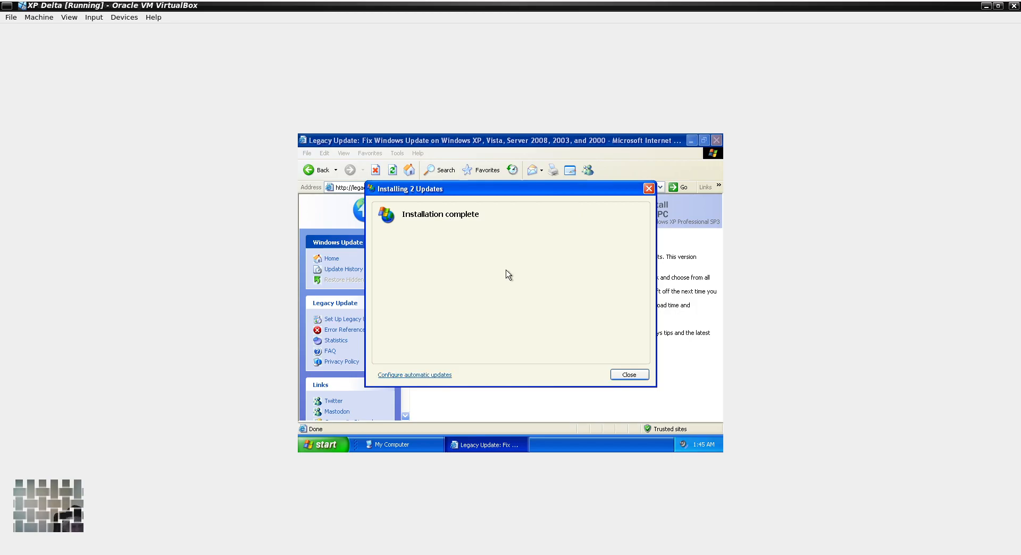
click(645, 377)
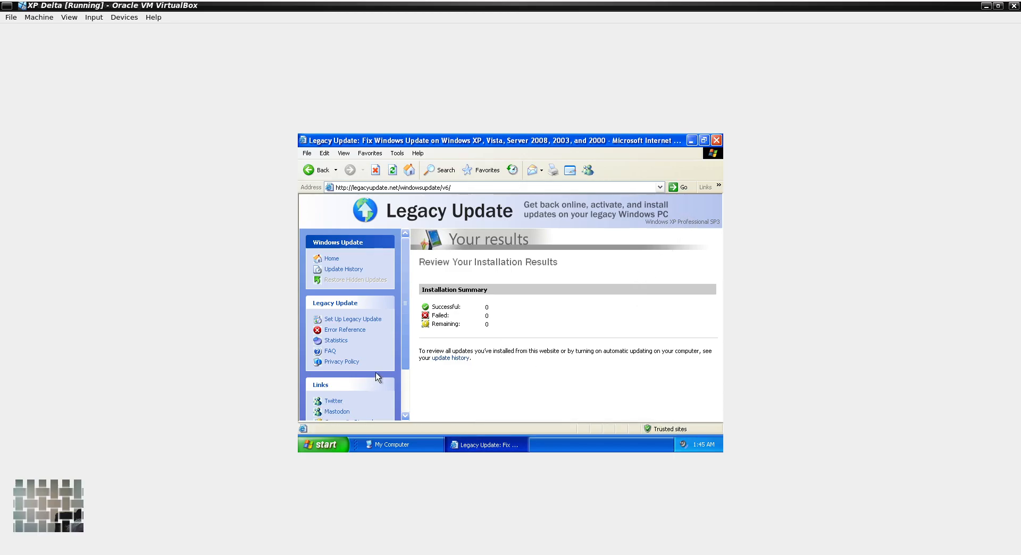
click(717, 142)
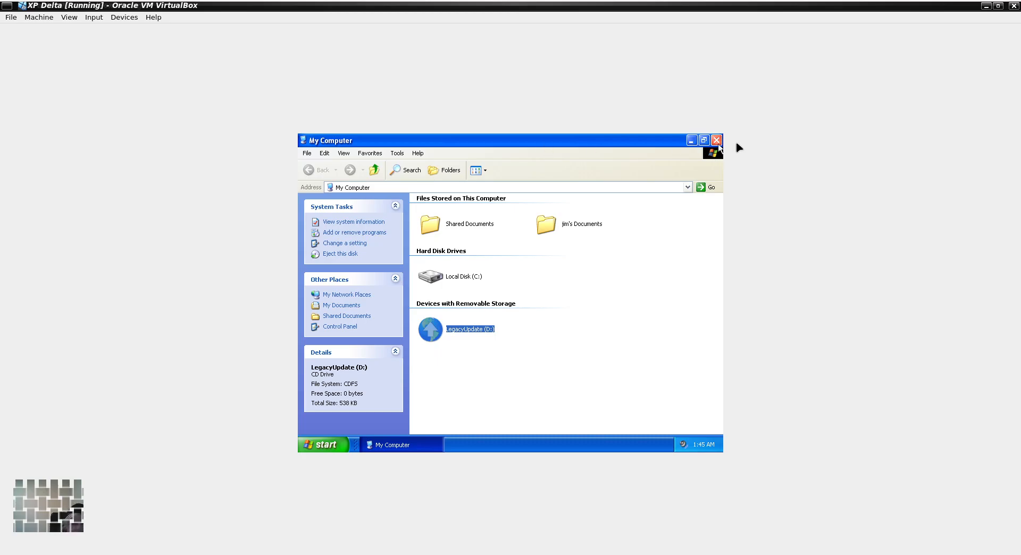
Eject the LegacyUpdate (D:) disc, insert the Guest Additions CD image into the virtual machine and close My Computer.
right_click(463, 333)
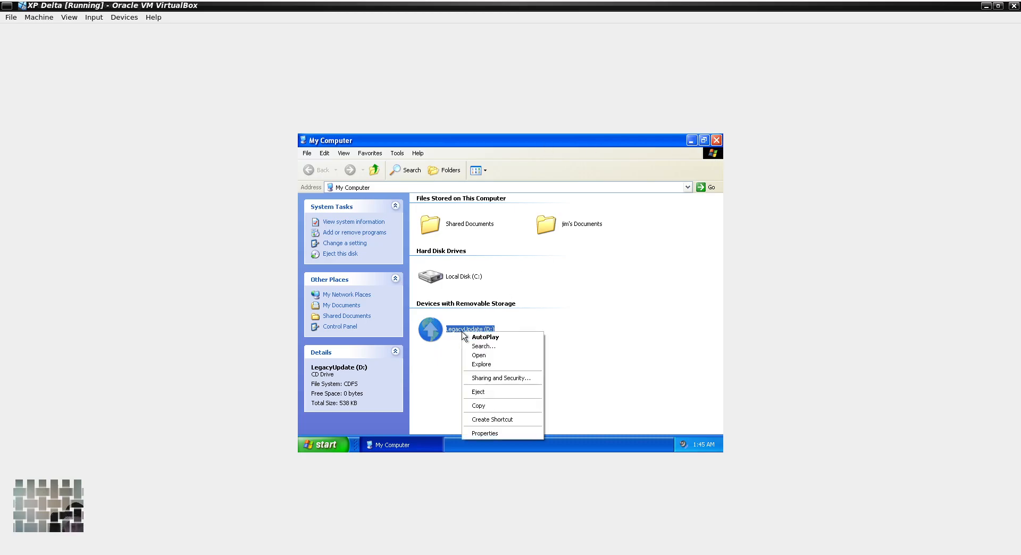
click(491, 392)
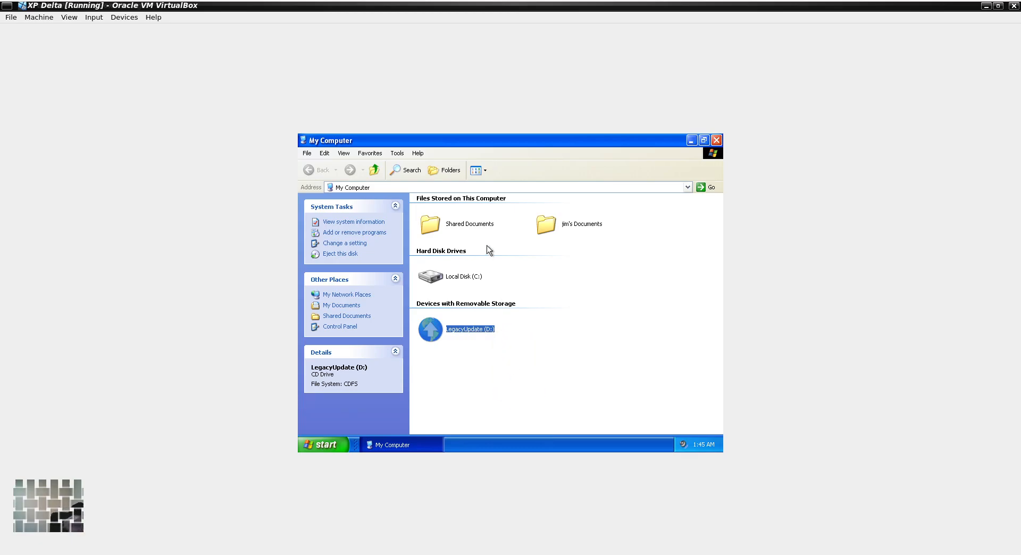
click(133, 18)
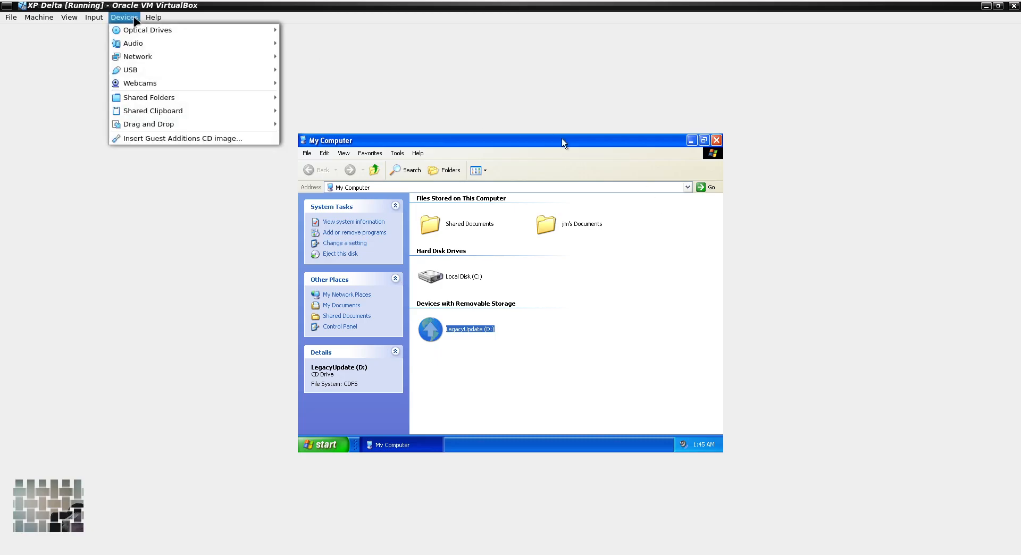
click(150, 139)
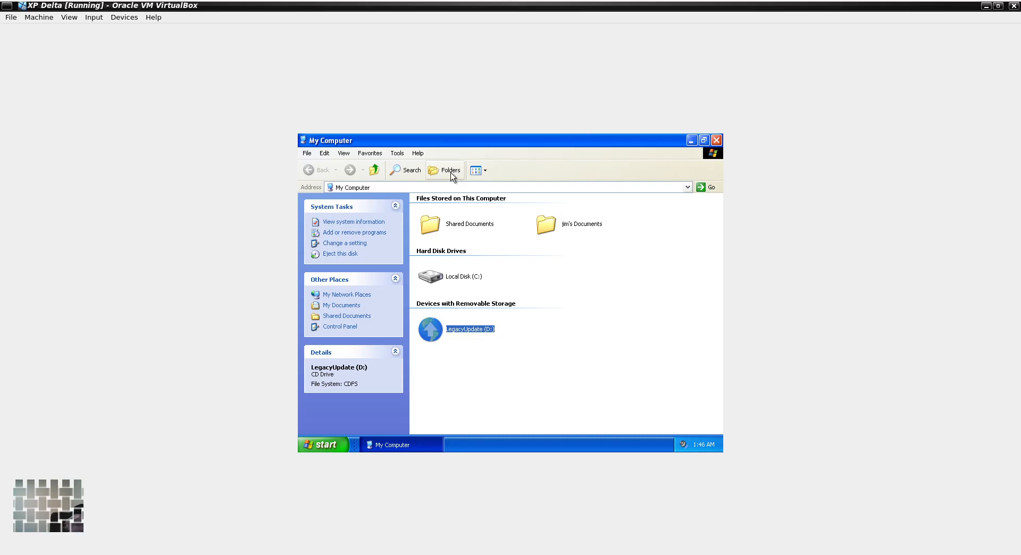
click(716, 140)
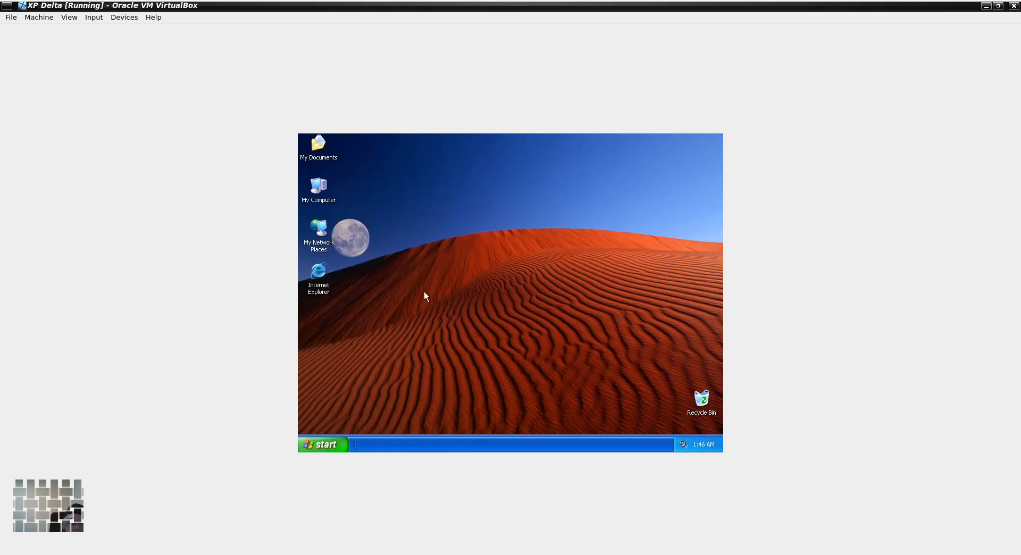
Examine the hard disk and optical drive entries in the running XP Delta machine's storage settings.
click(326, 445)
click(324, 446)
click(124, 17)
mouse_move(133, 29)
click(58, 30)
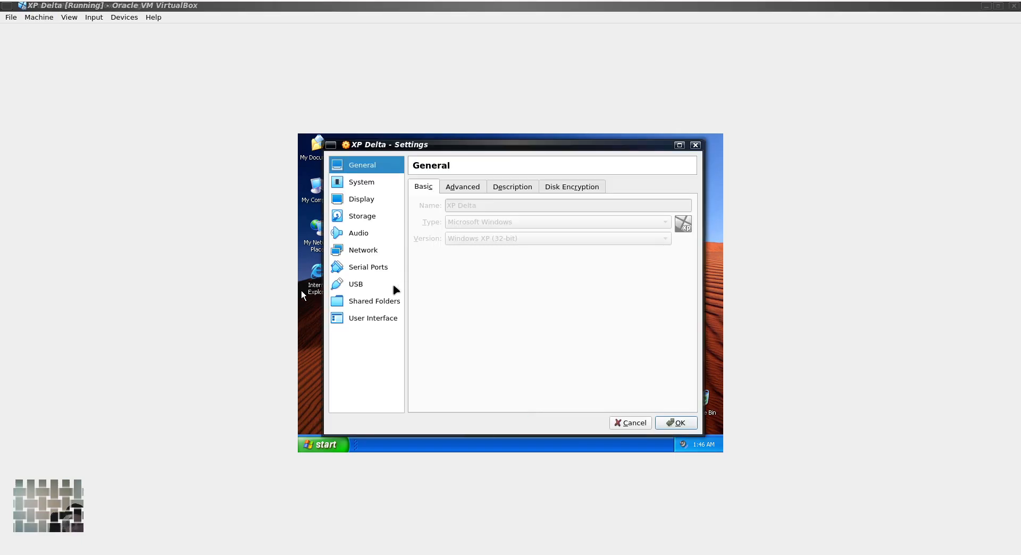
click(374, 219)
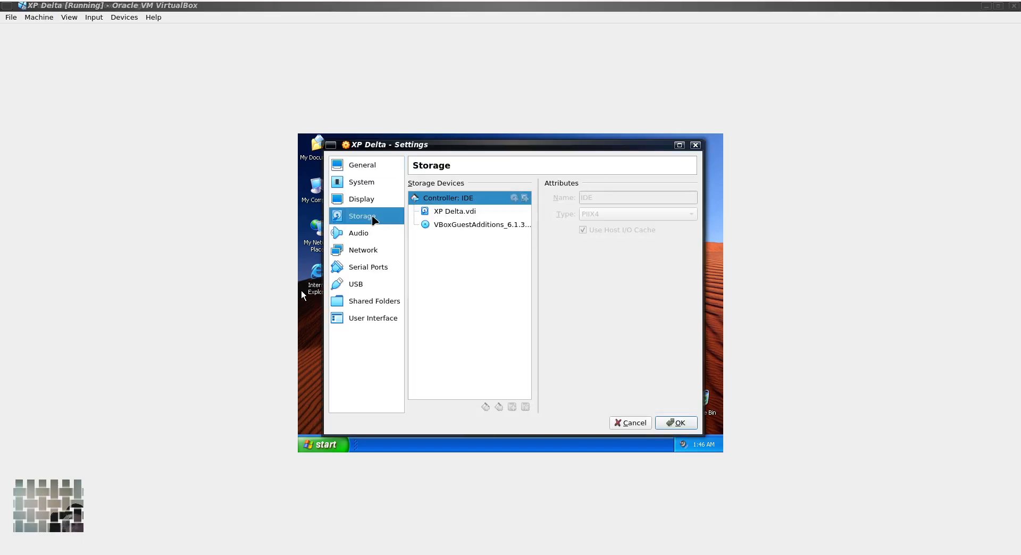
click(487, 225)
click(458, 212)
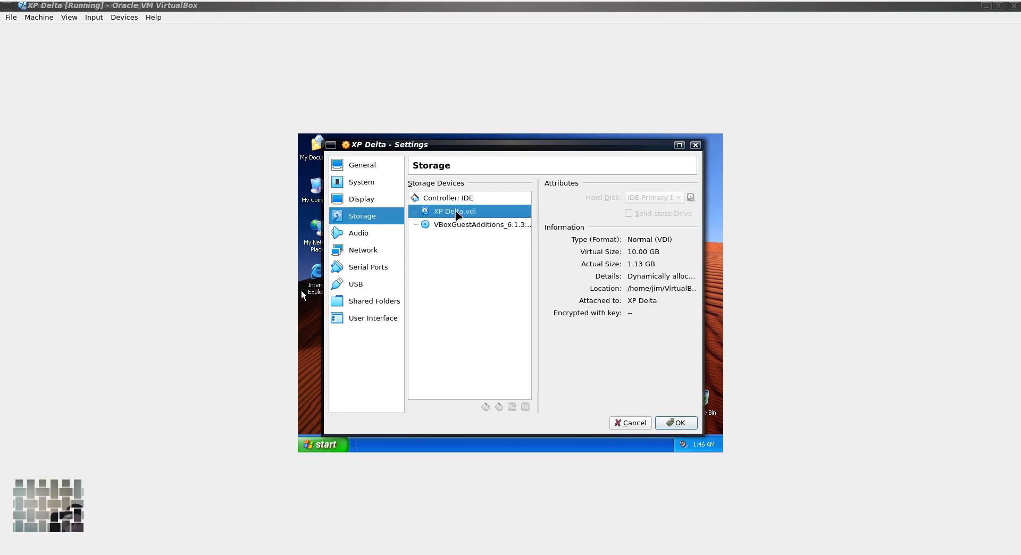
click(472, 225)
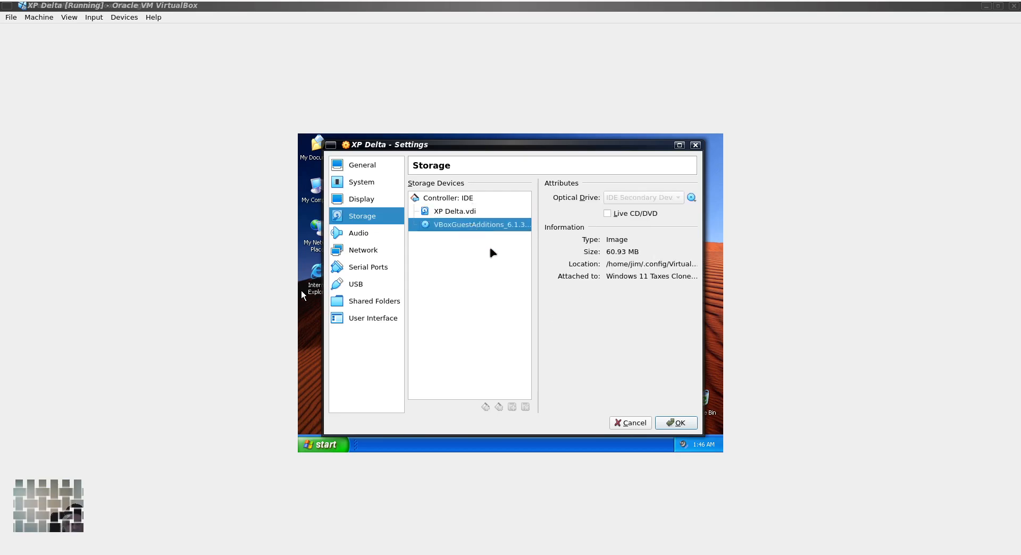
click(666, 425)
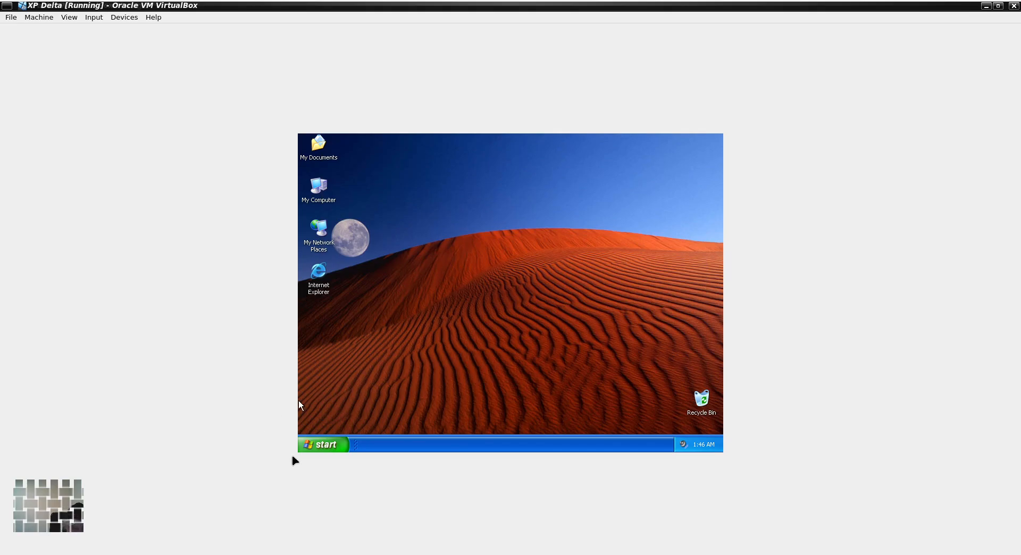
Try to open the D: disc from My Computer, refresh the drive list and close the window.
click(325, 446)
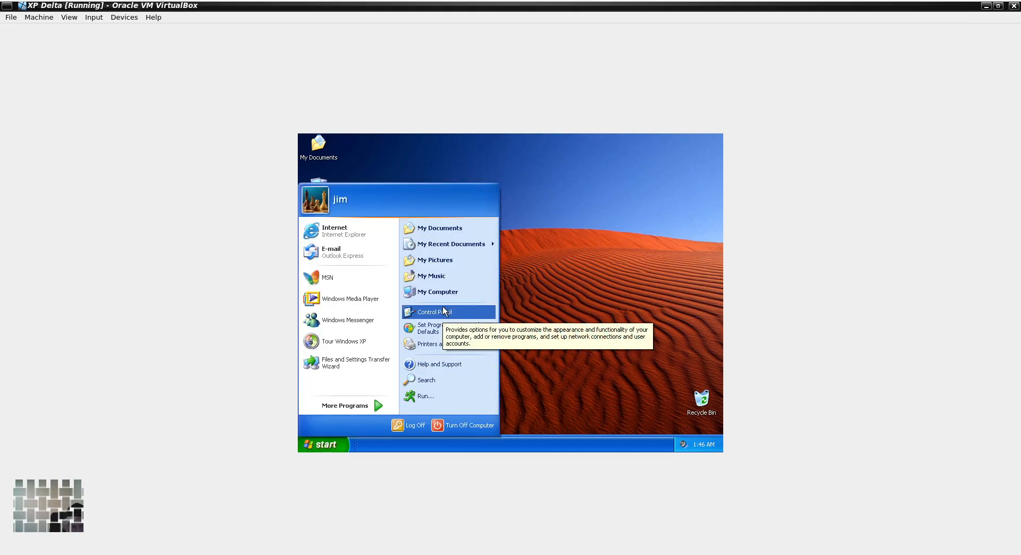
click(444, 290)
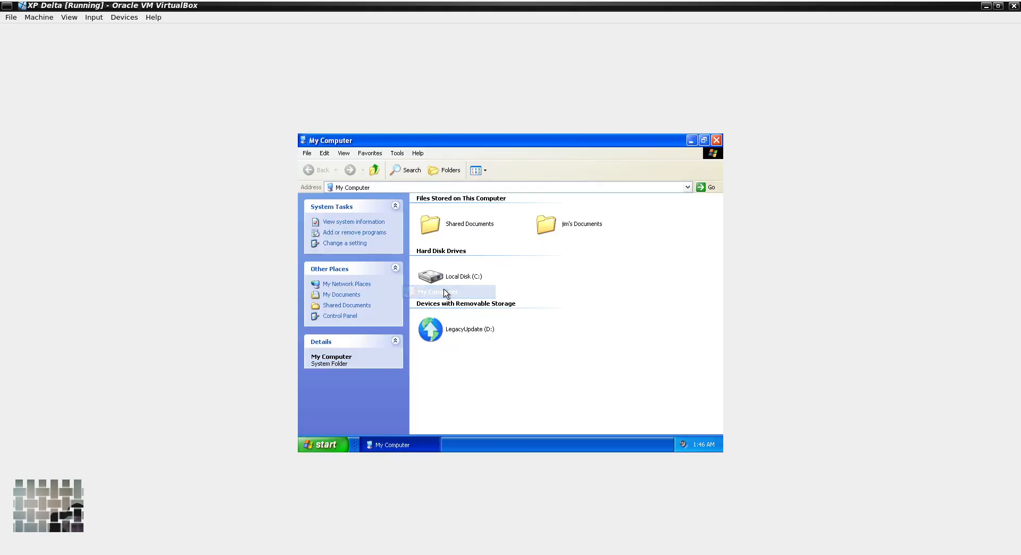
double_click(462, 330)
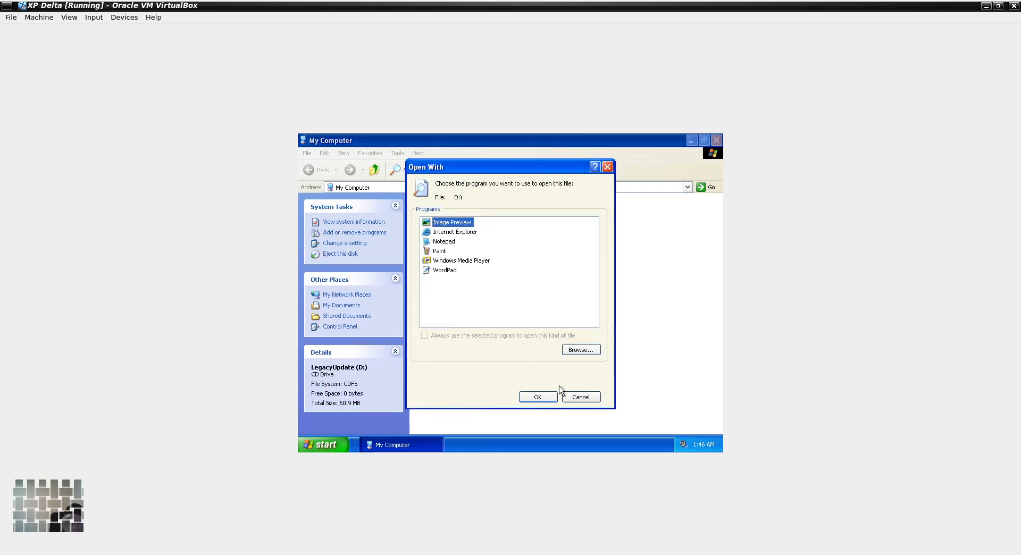
click(544, 400)
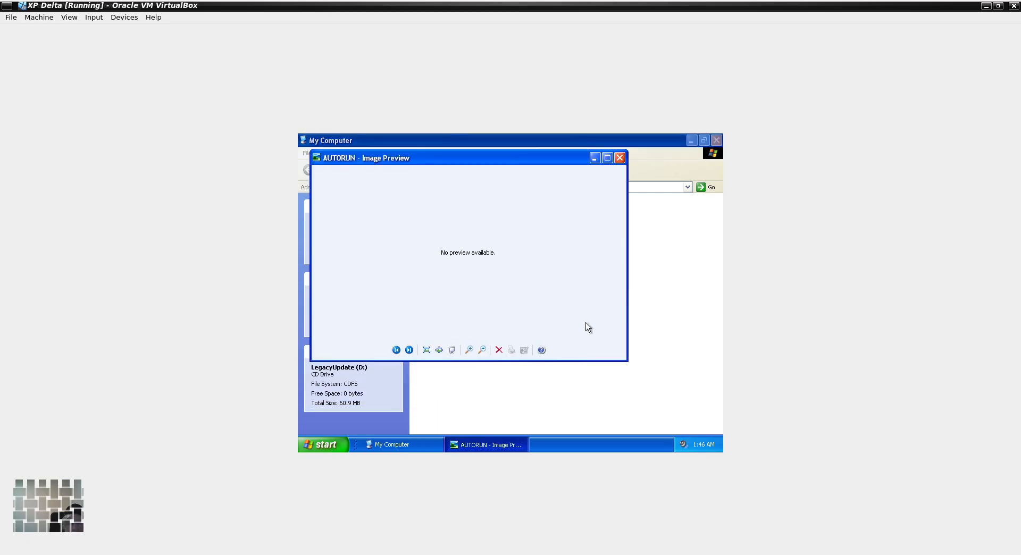
click(618, 158)
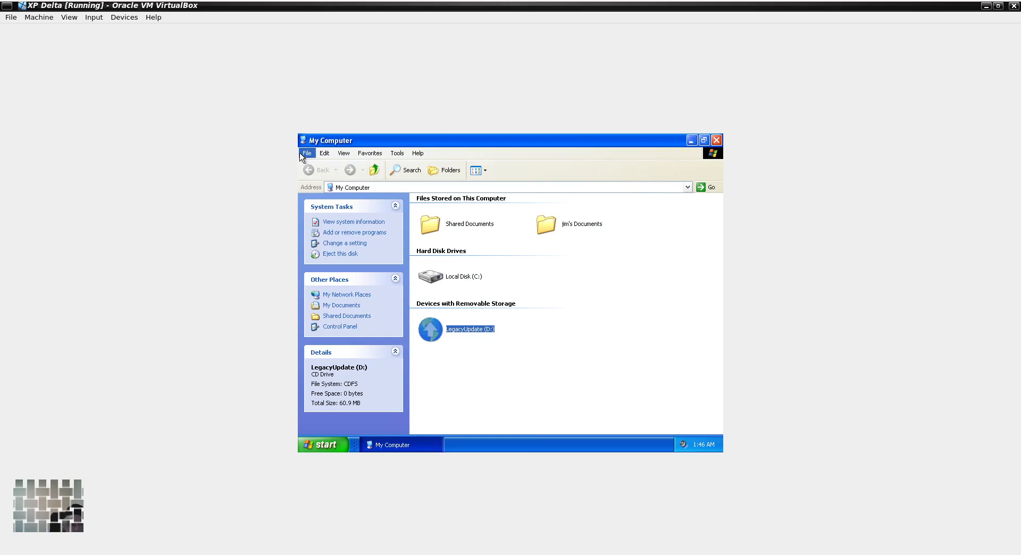
click(344, 154)
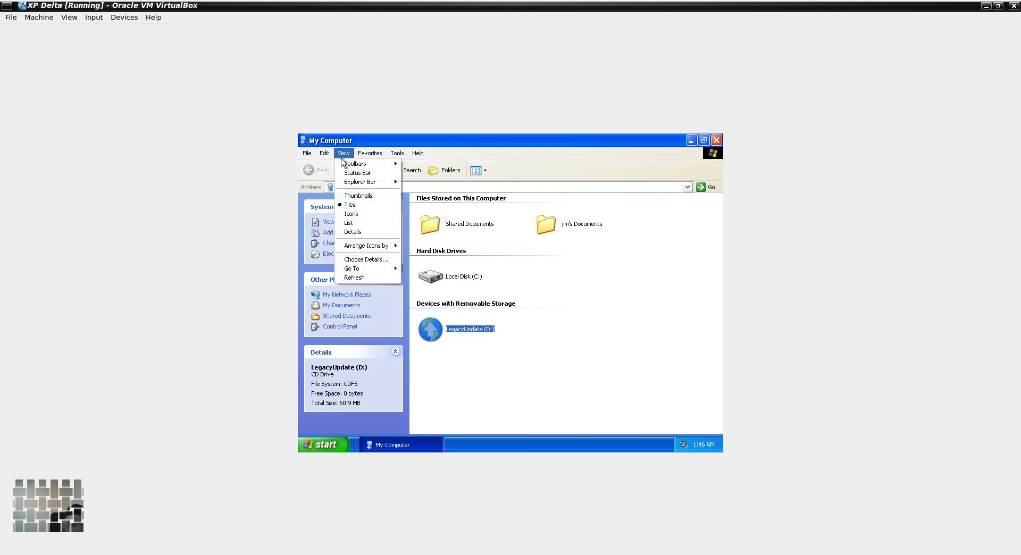
click(348, 276)
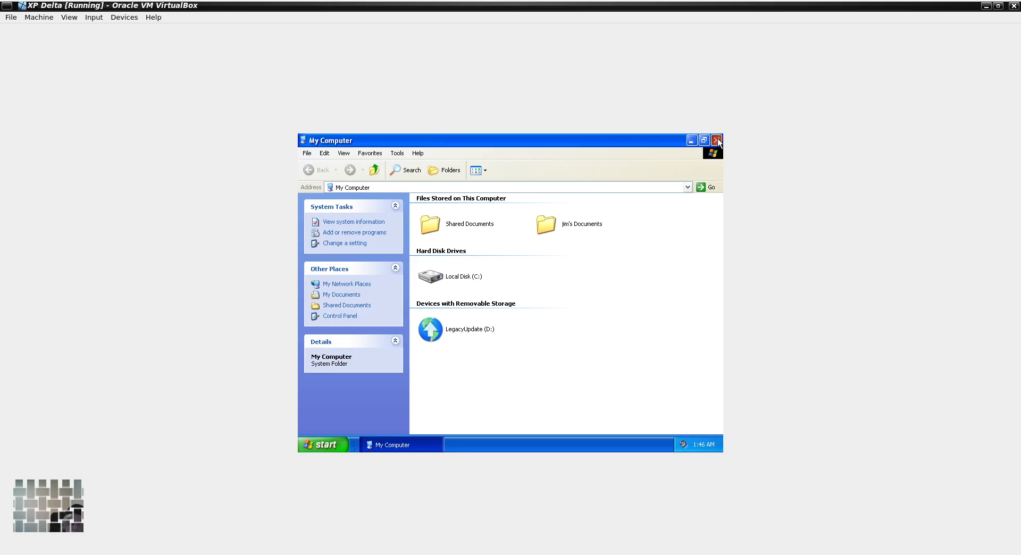
click(717, 141)
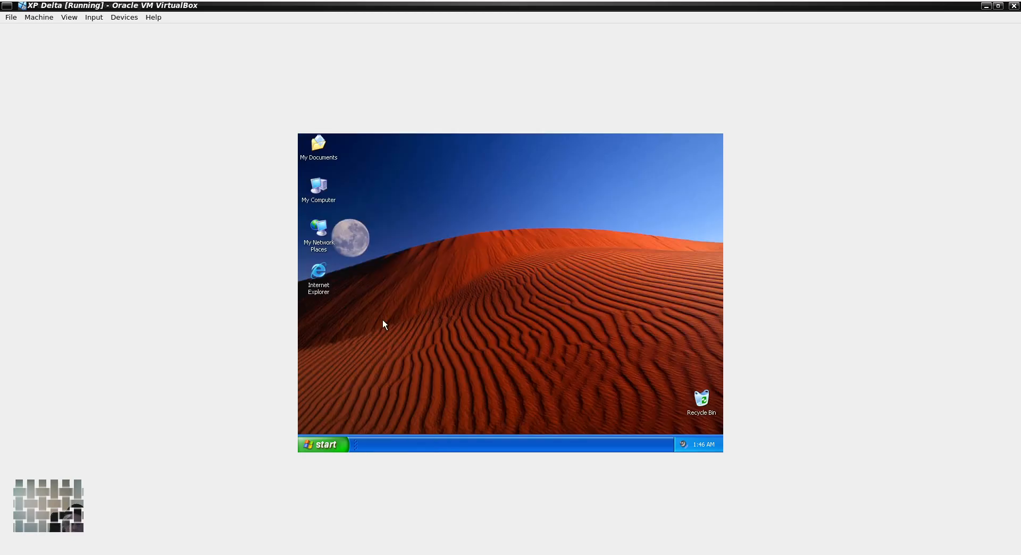
Shut down Windows and assign Windows XP Delta Edition Extras Pack 1.1.1.iso to the XP Delta machine's IDE primary optical drive.
click(339, 445)
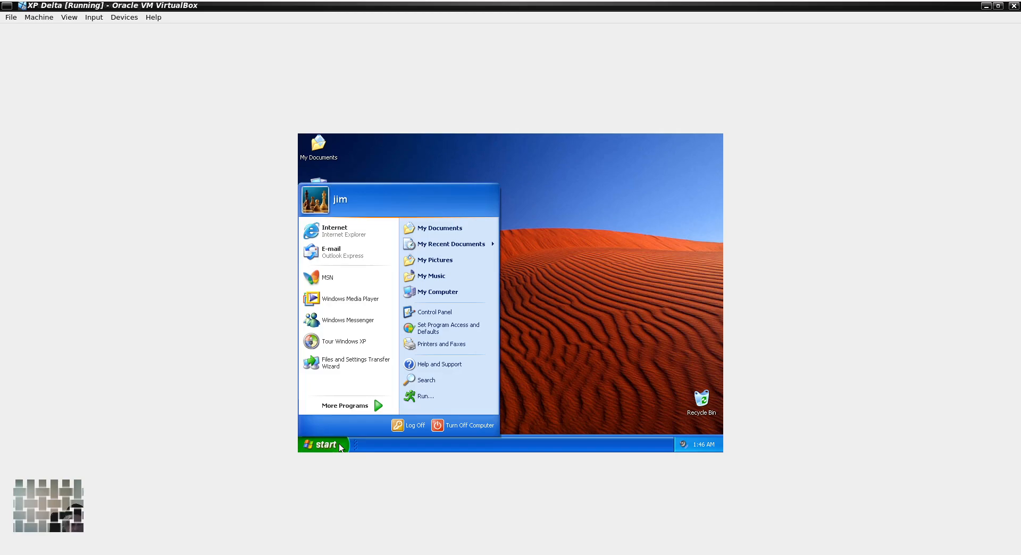
click(622, 282)
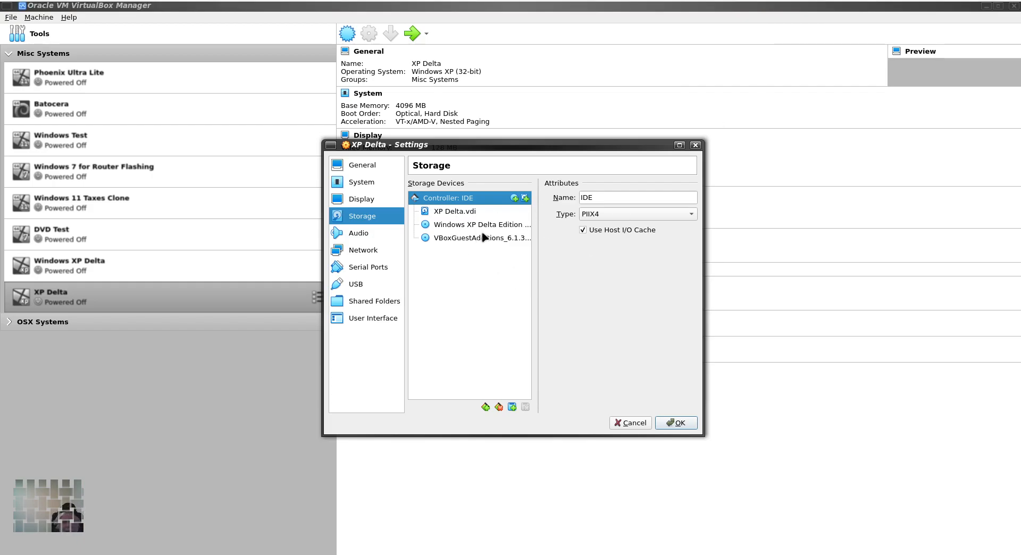
click(507, 226)
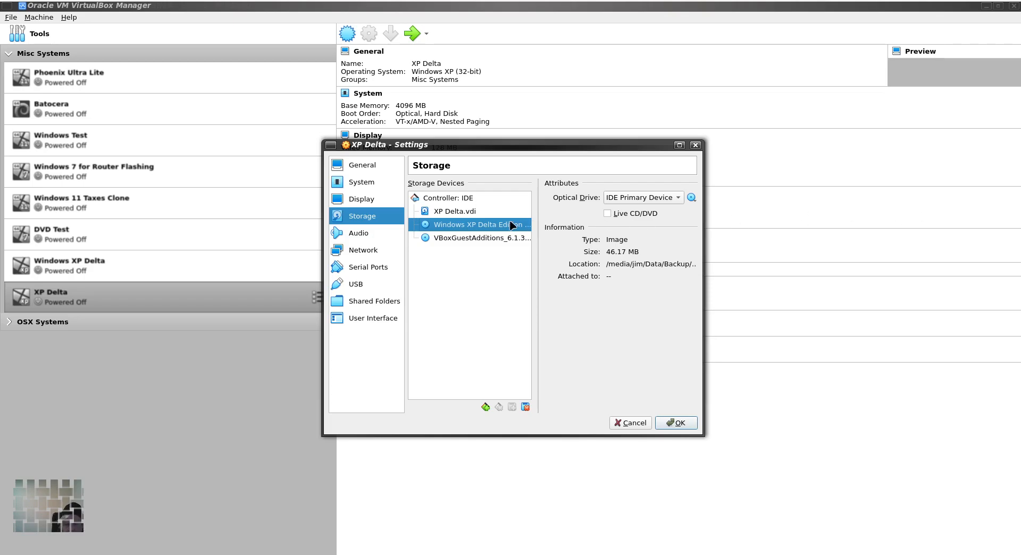
click(691, 198)
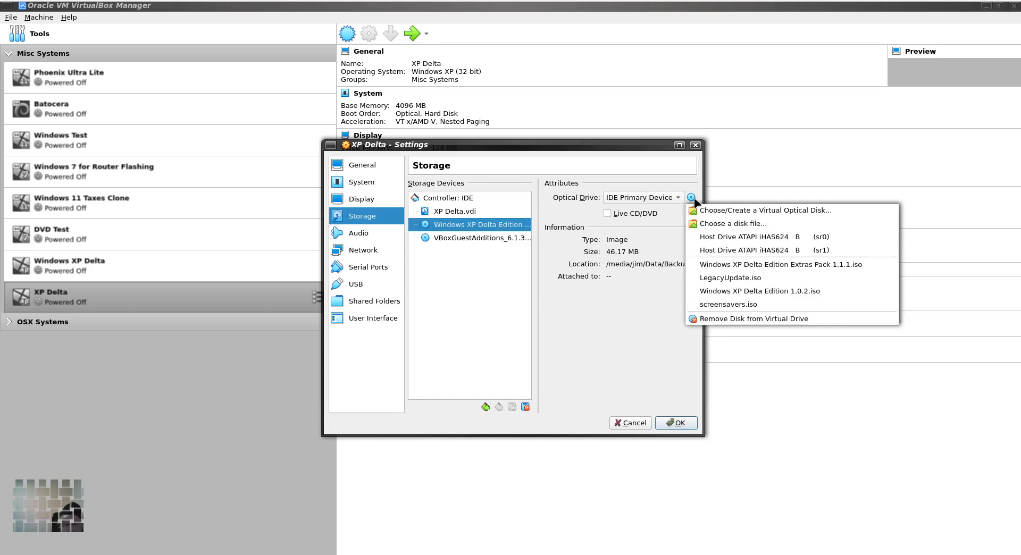
click(723, 271)
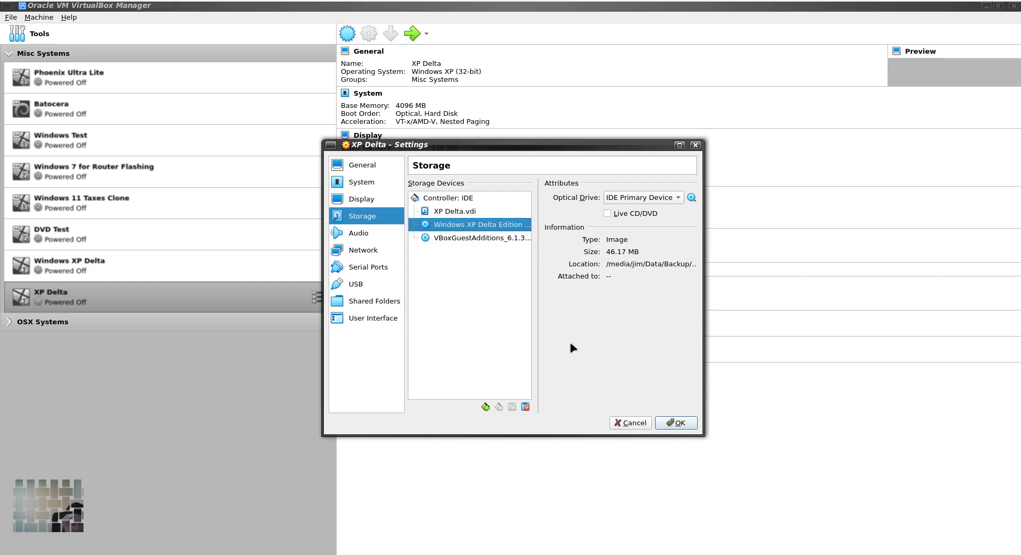
click(679, 424)
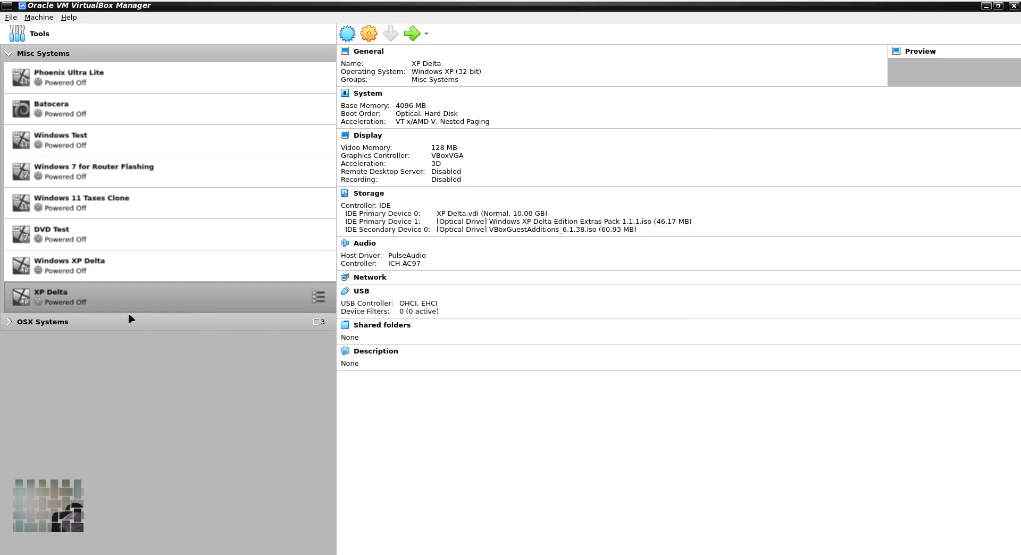
Start the XP Delta machine and install VirtualBox Guest Additions 6.1.38 from the D: disc, choosing to reboot manually.
double_click(134, 296)
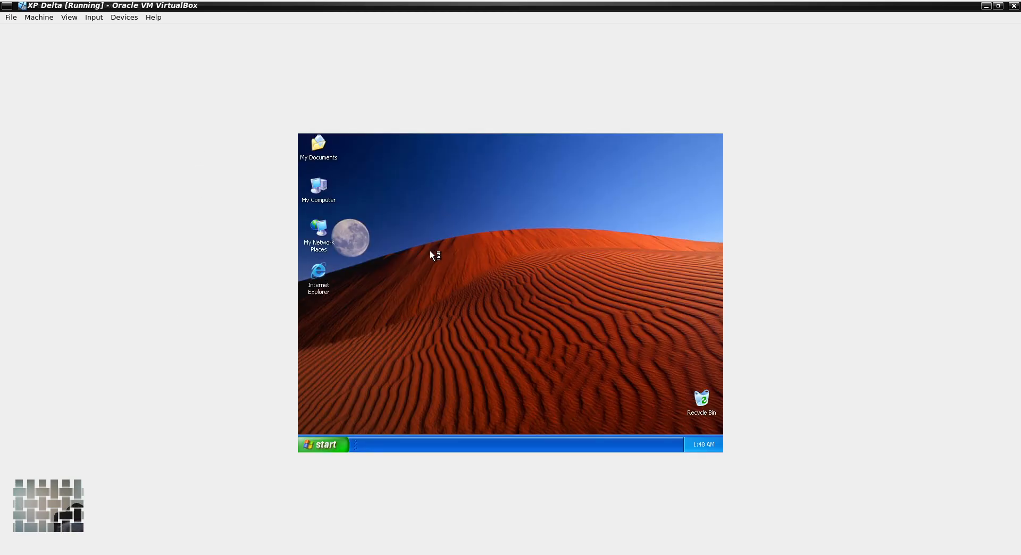
click(344, 444)
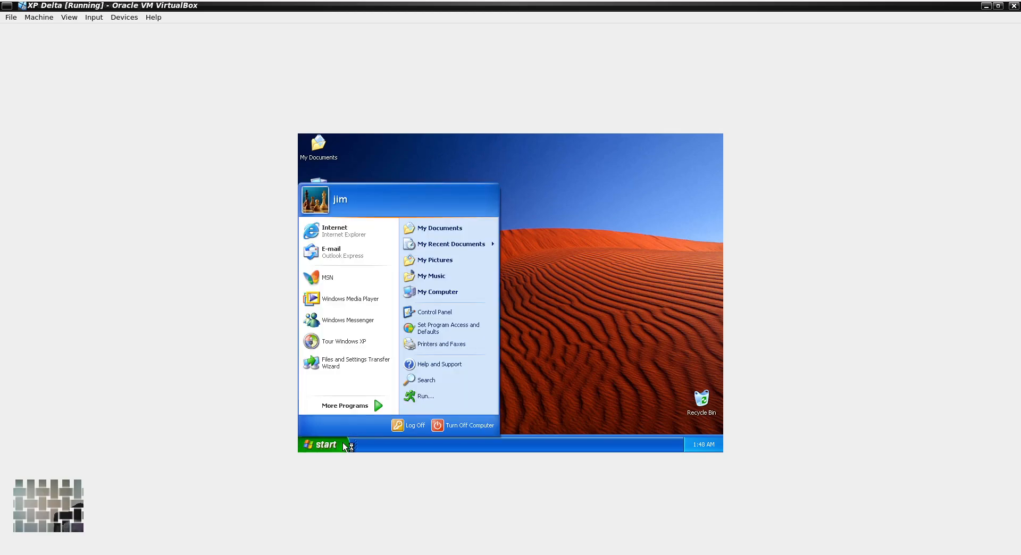
click(463, 287)
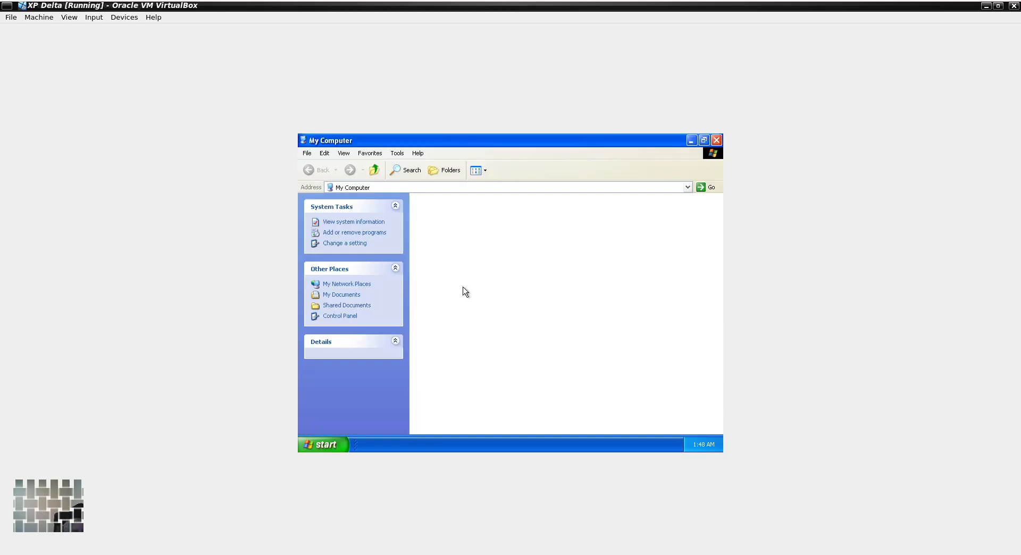
click(471, 331)
double_click(474, 334)
click(565, 379)
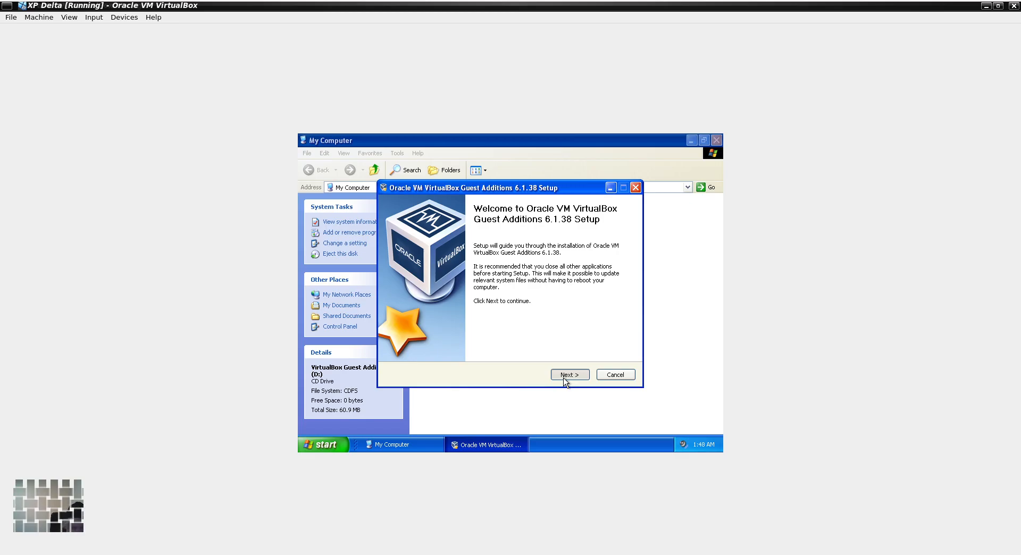
click(565, 381)
click(563, 379)
click(563, 379)
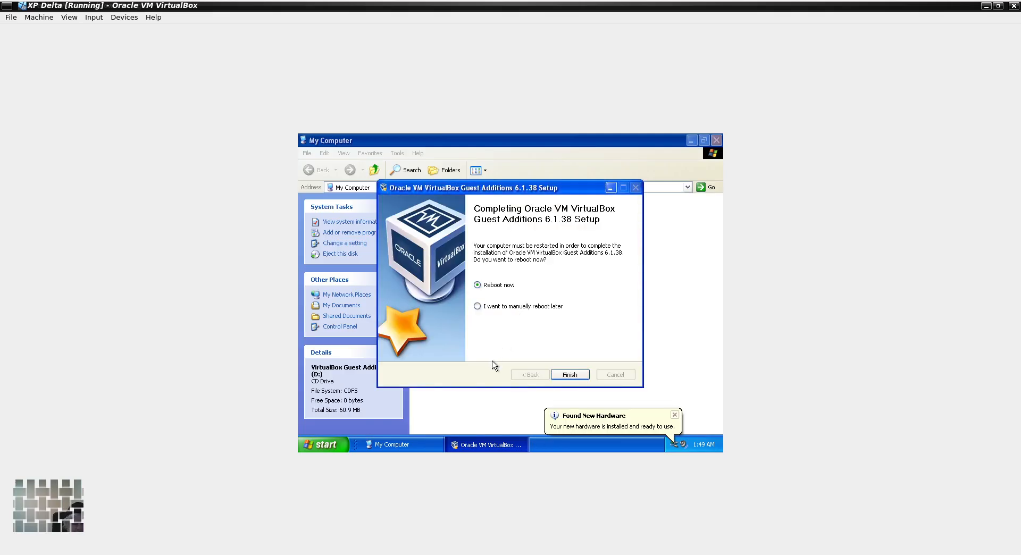
click(481, 309)
click(569, 375)
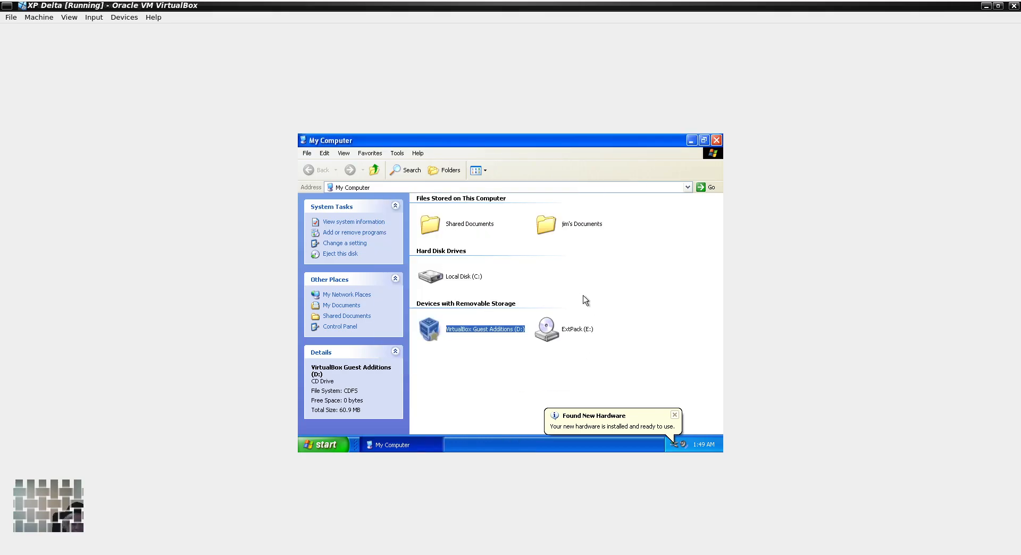
Install the Windows XP Delta Edition Extras Pack from ExtPack (E:), accept the Pinball leaderboard challenge and close My Computer.
double_click(573, 334)
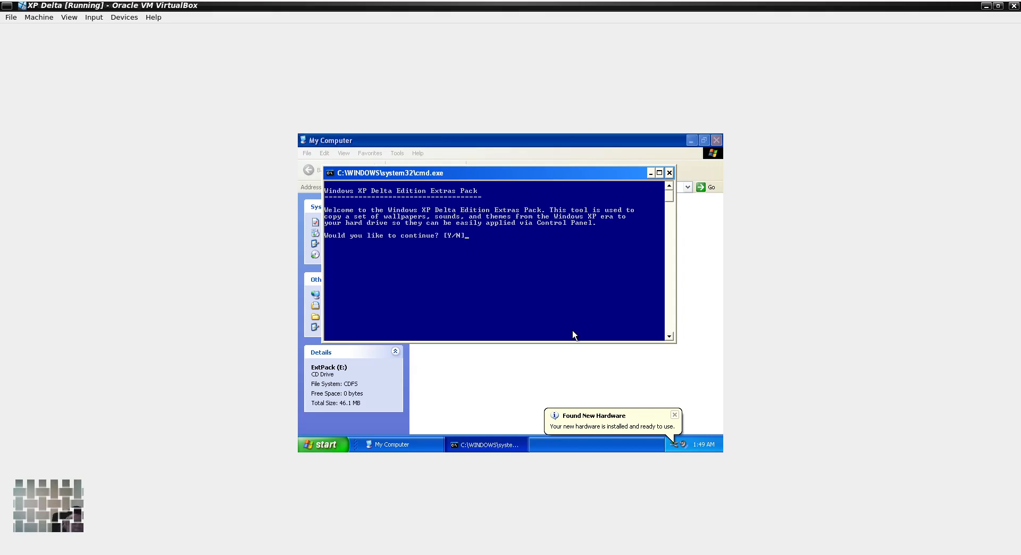
text(Y)
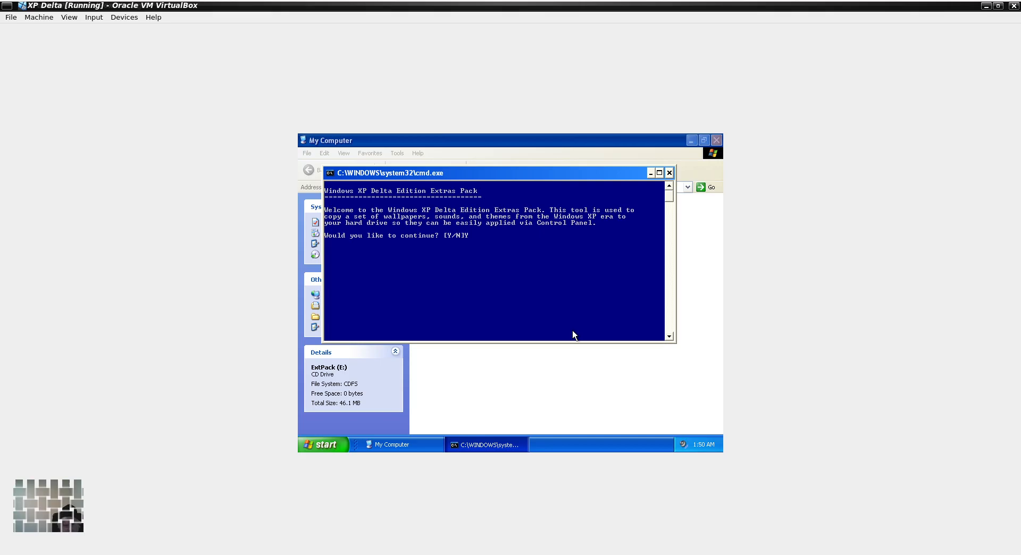
key(Return)
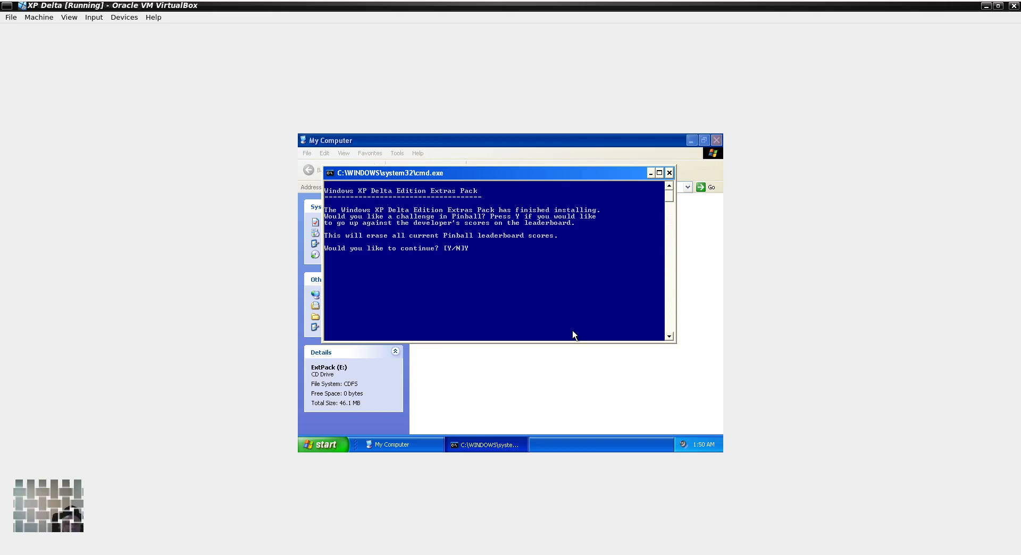
text(y)
key(Return)
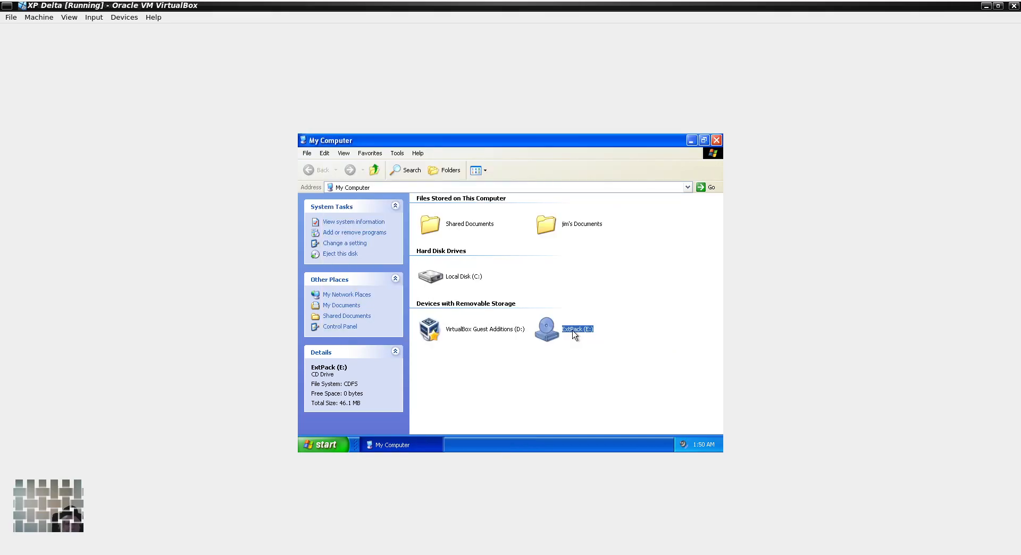
click(717, 141)
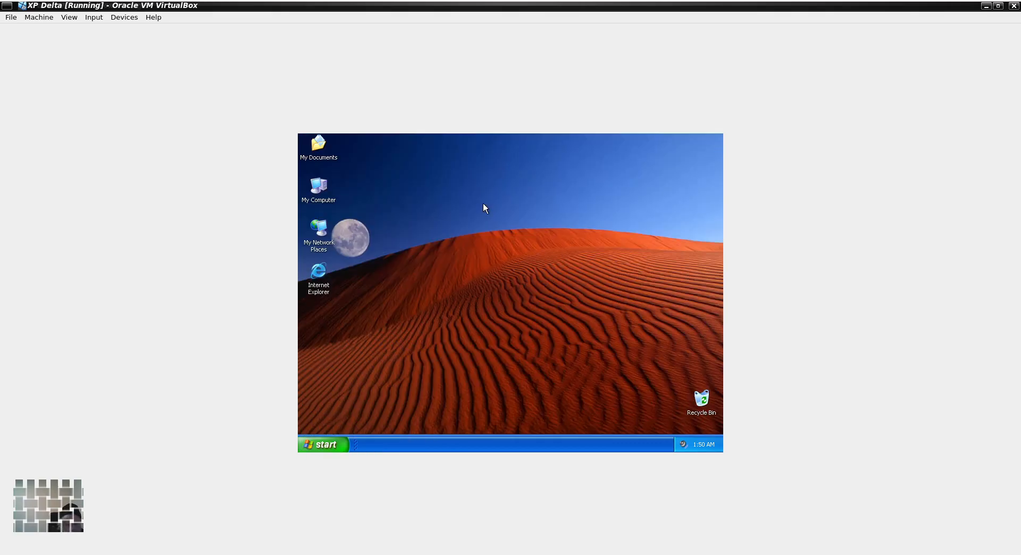
Open Control Panel in the virtual machine and switch it to Classic View.
click(333, 439)
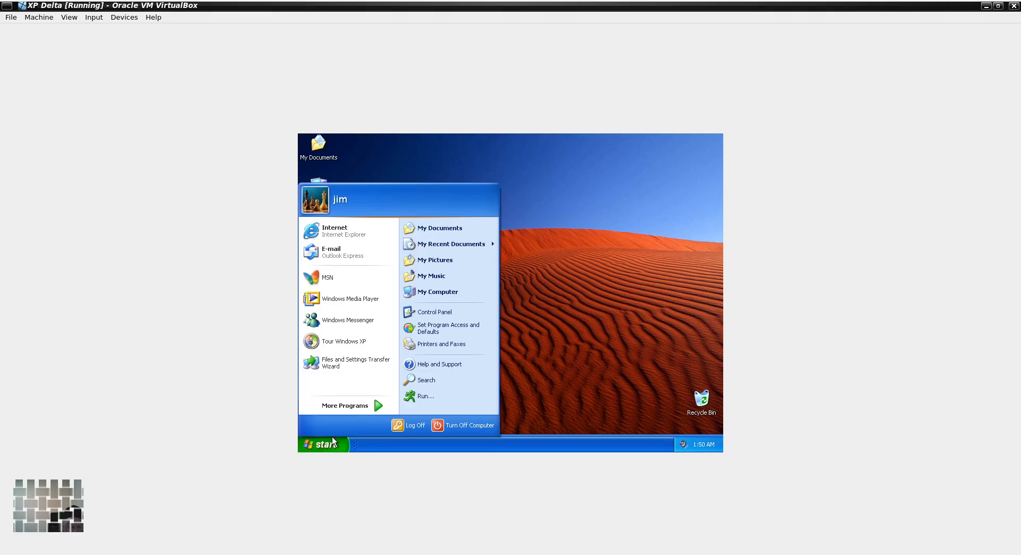
click(435, 312)
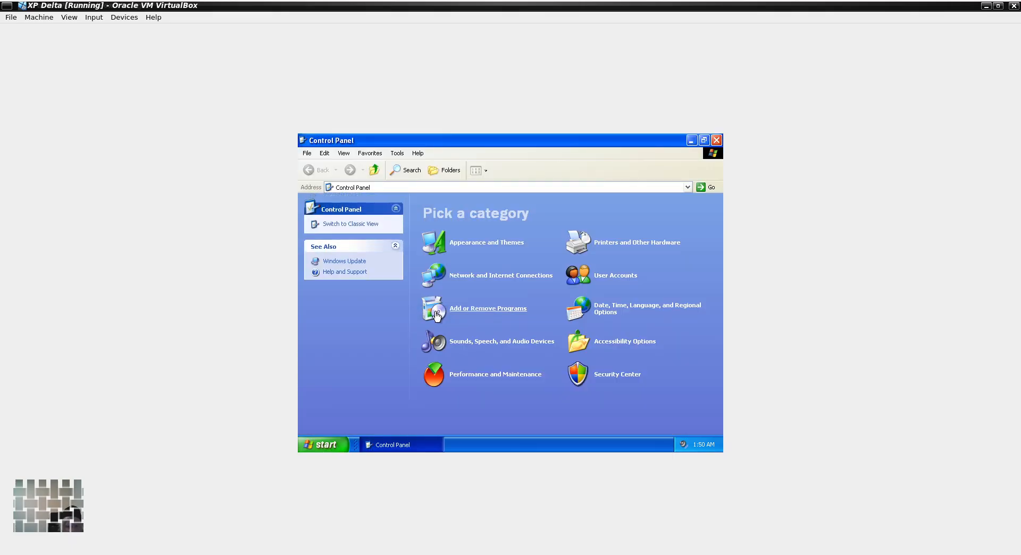
click(350, 226)
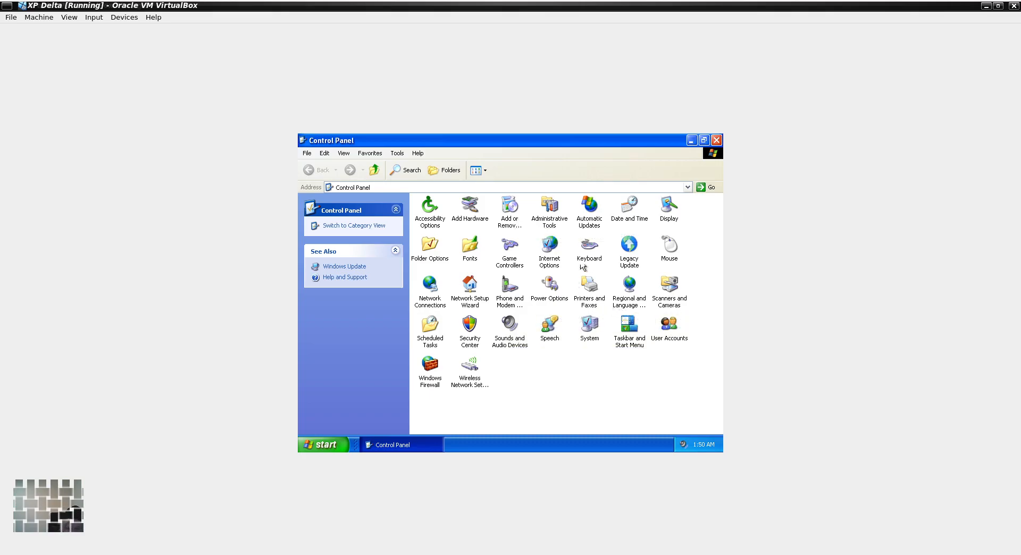
Examine the device categories in Device Manager, reached from System Properties, and close Device Manager.
double_click(589, 324)
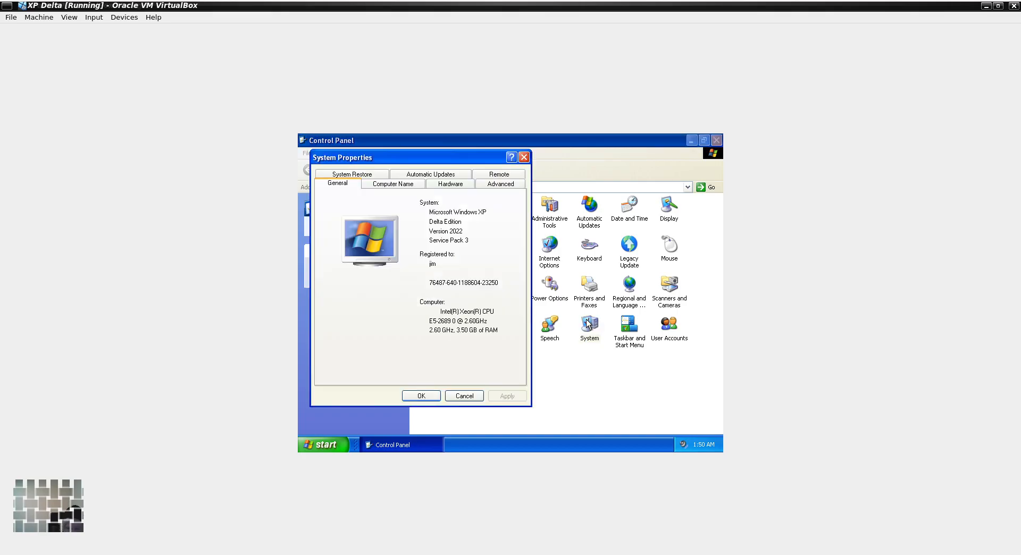
click(452, 186)
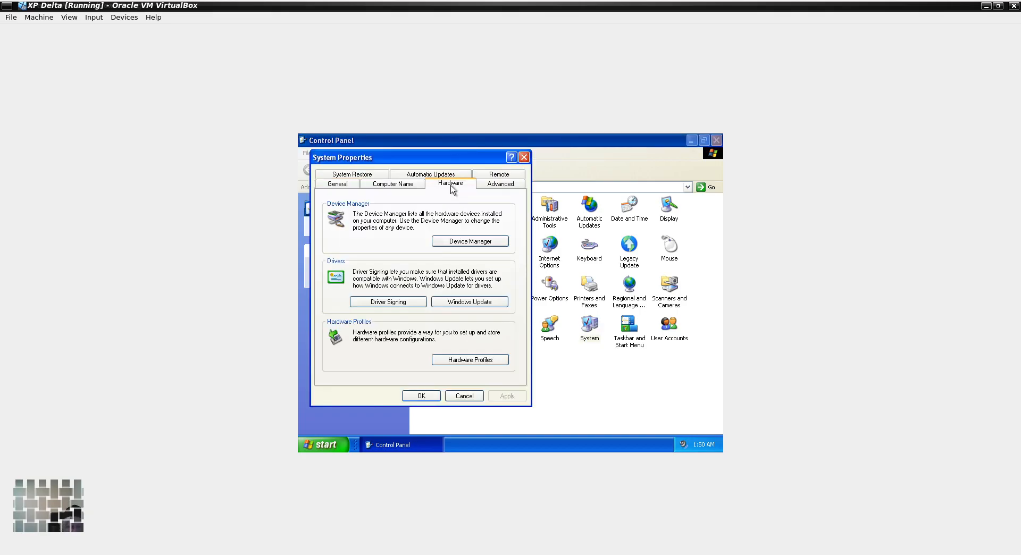
click(452, 245)
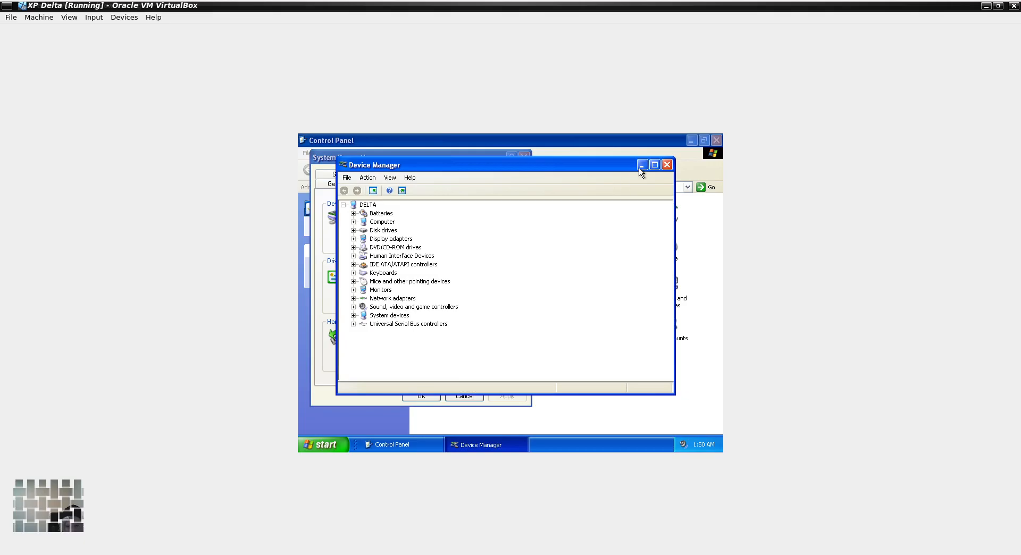
click(667, 166)
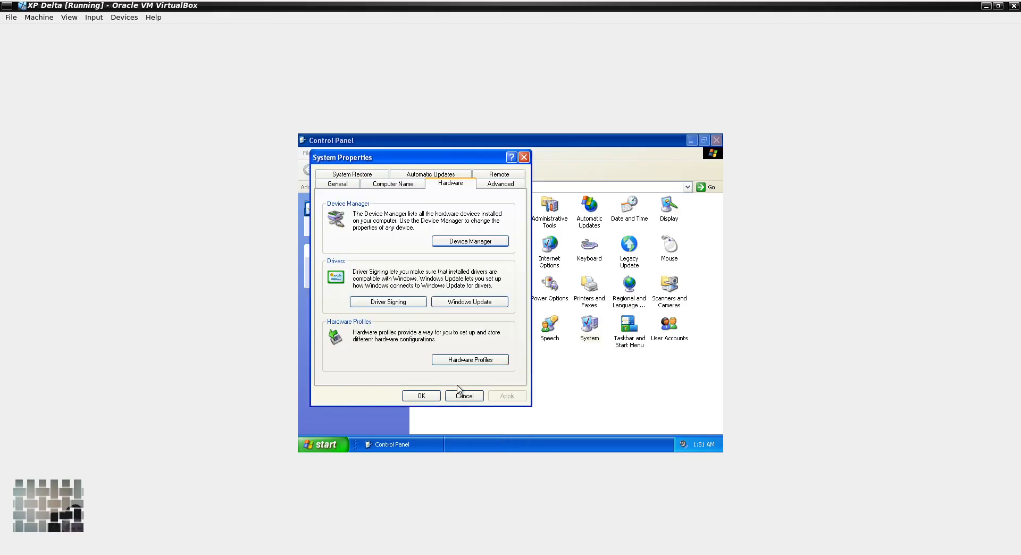
Confirm "Never search Windows Update for drivers" as the driver search option and close System Properties.
click(479, 304)
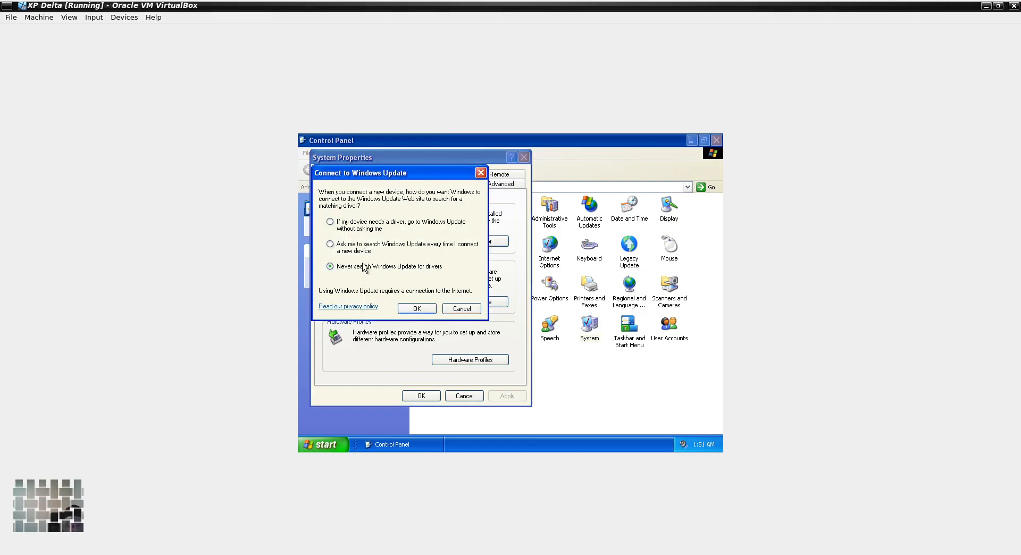
click(421, 309)
click(420, 397)
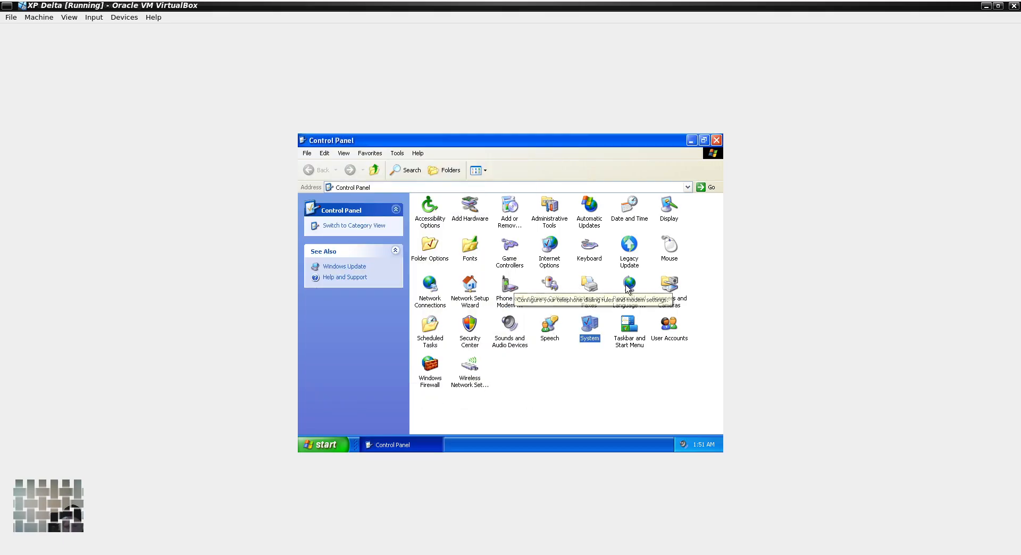
Open Legacy Update and select the Microsoft .NET Framework 4 Client Profile update (KB982670).
double_click(636, 247)
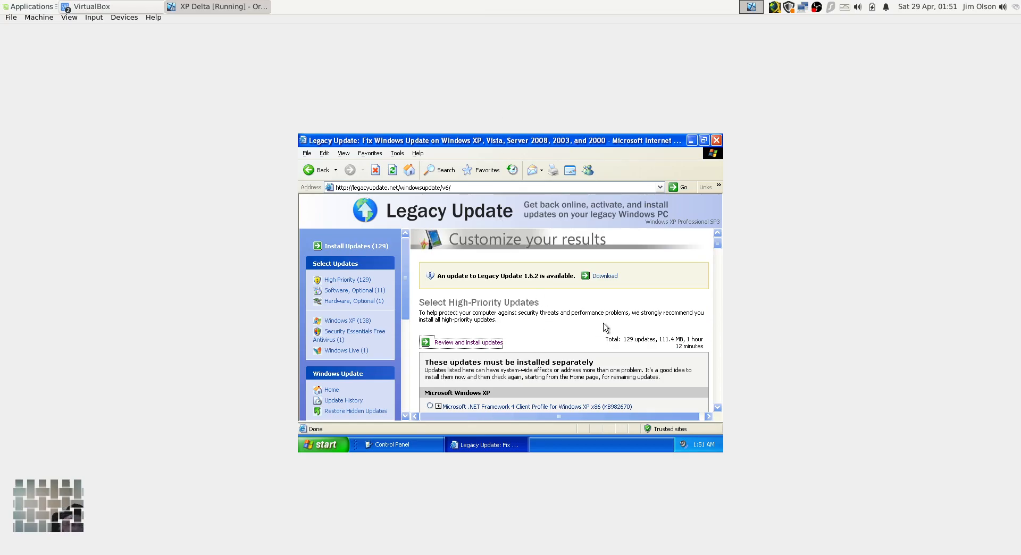
drag(721, 239, 719, 247)
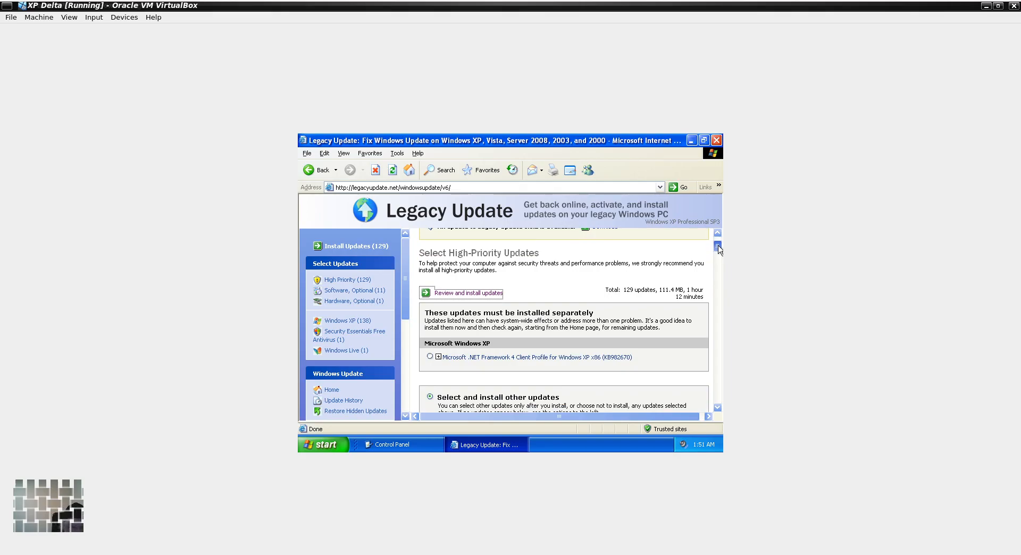
mouse_move(719, 249)
mouse_down()
mouse_move(715, 268)
mouse_move(715, 252)
mouse_up()
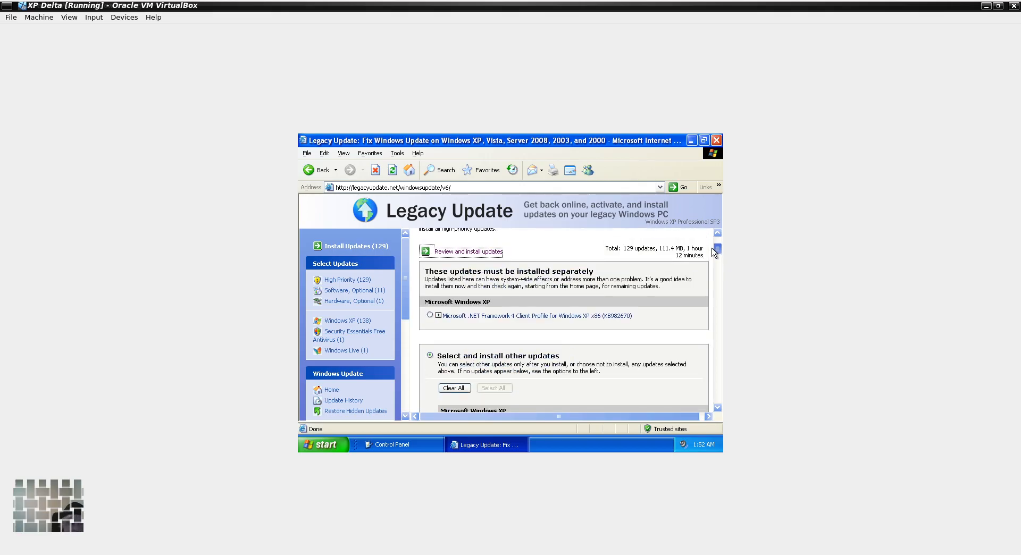
click(432, 317)
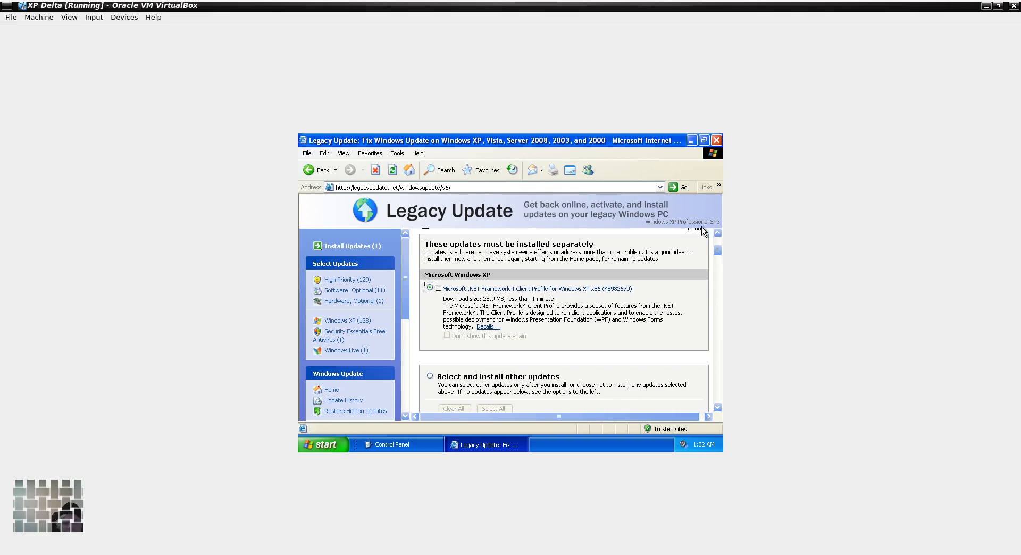
Download and run LegacyUpdate-1.6.2.exe, and start its installation with Windows Embedded 2009 updates enabled.
drag(715, 252, 715, 237)
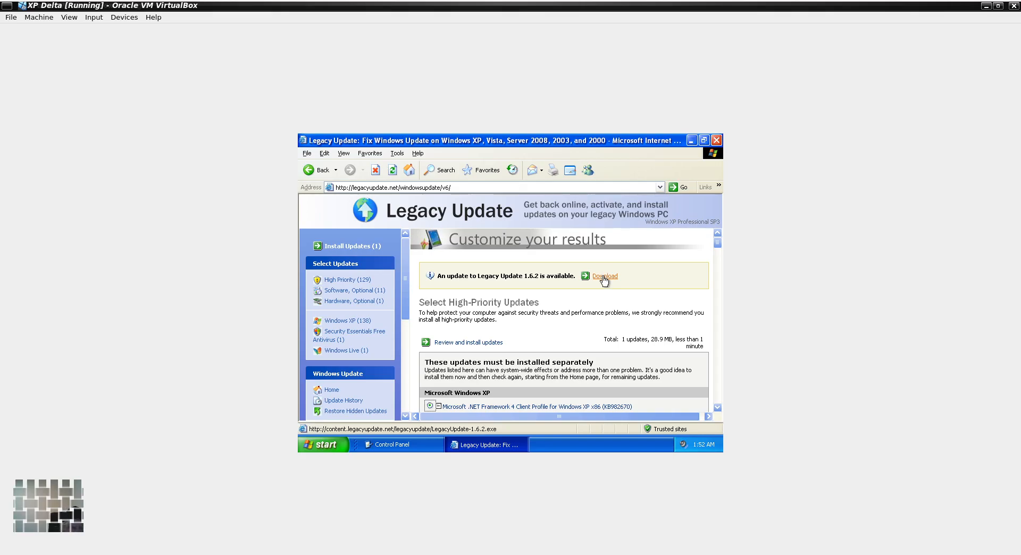
scroll(603, 346, down, 1)
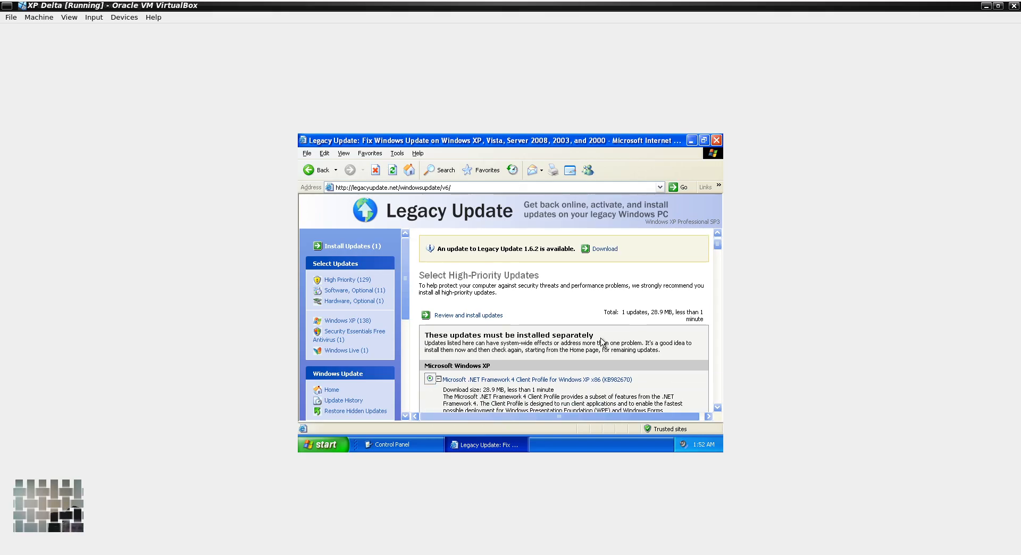
click(612, 250)
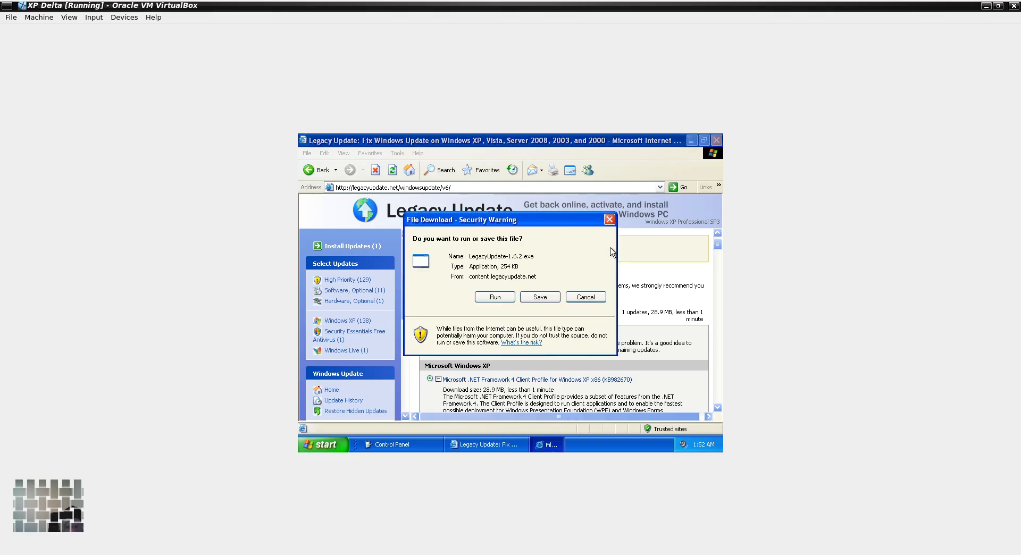
click(493, 299)
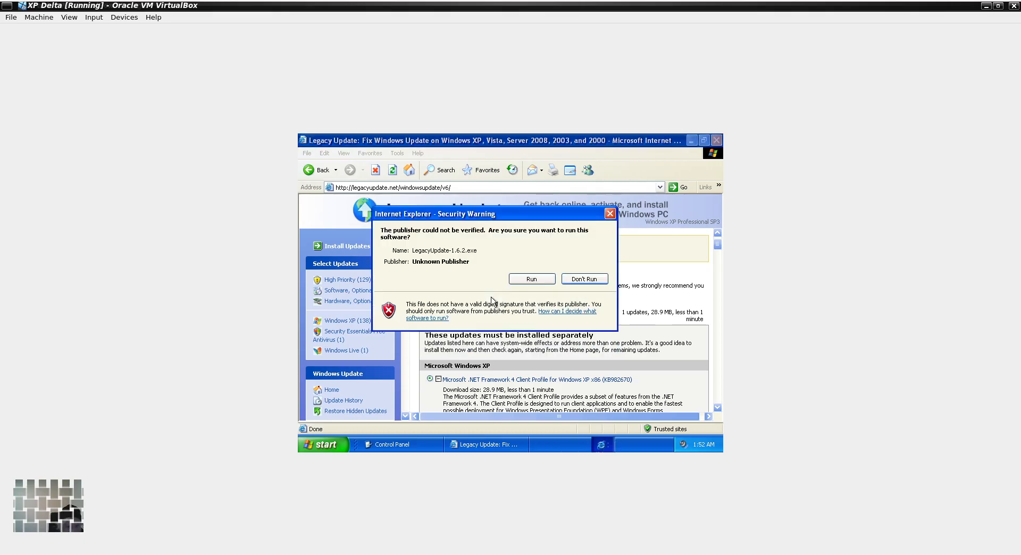
click(530, 282)
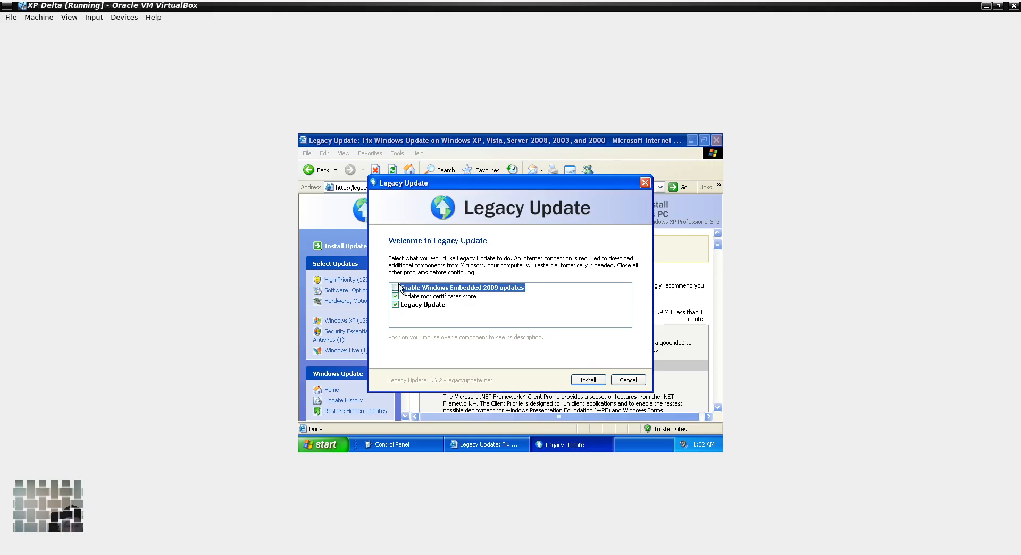
mouse_move(401, 289)
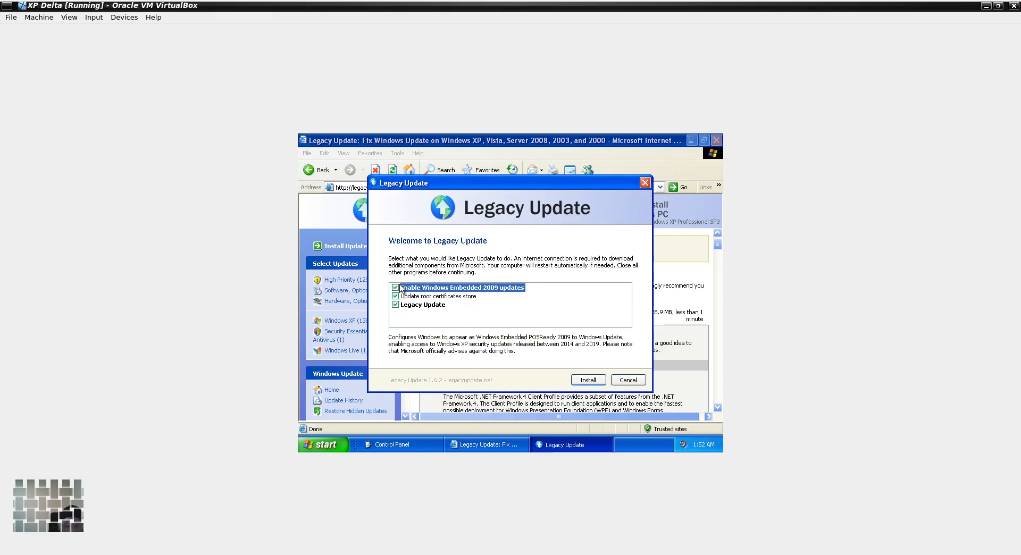
click(588, 380)
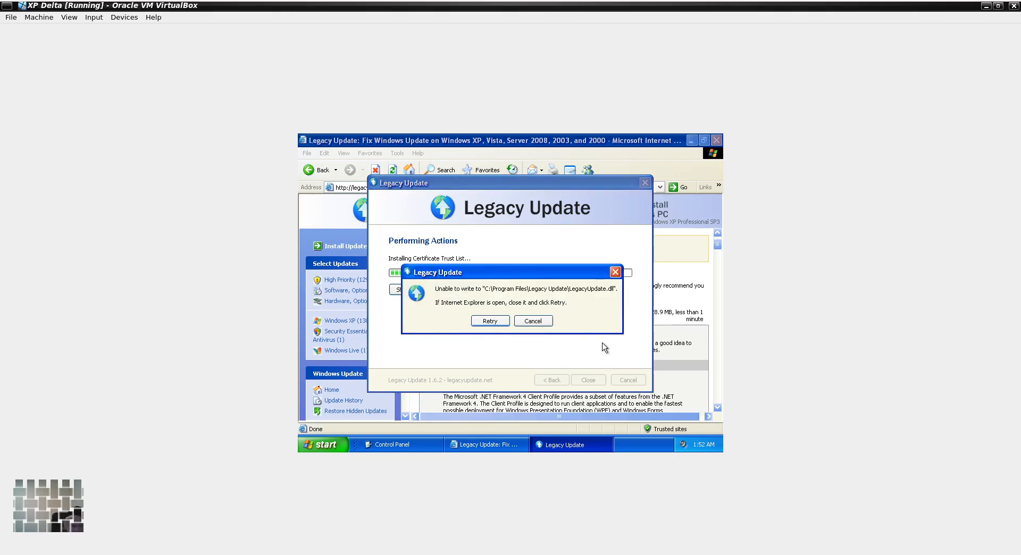
Close Internet Explorer, retry the Legacy Update installation and close Control Panel.
click(494, 323)
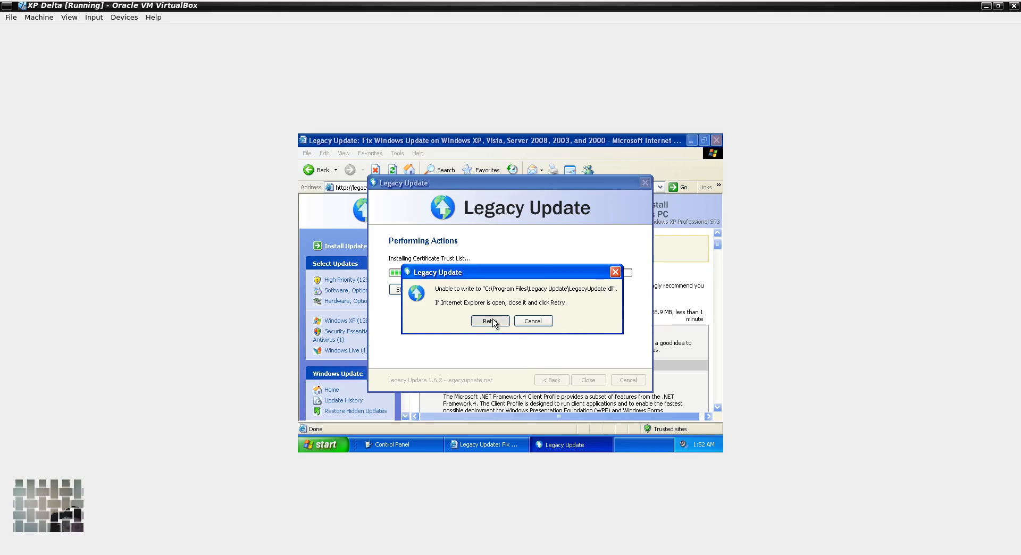
click(493, 320)
click(542, 318)
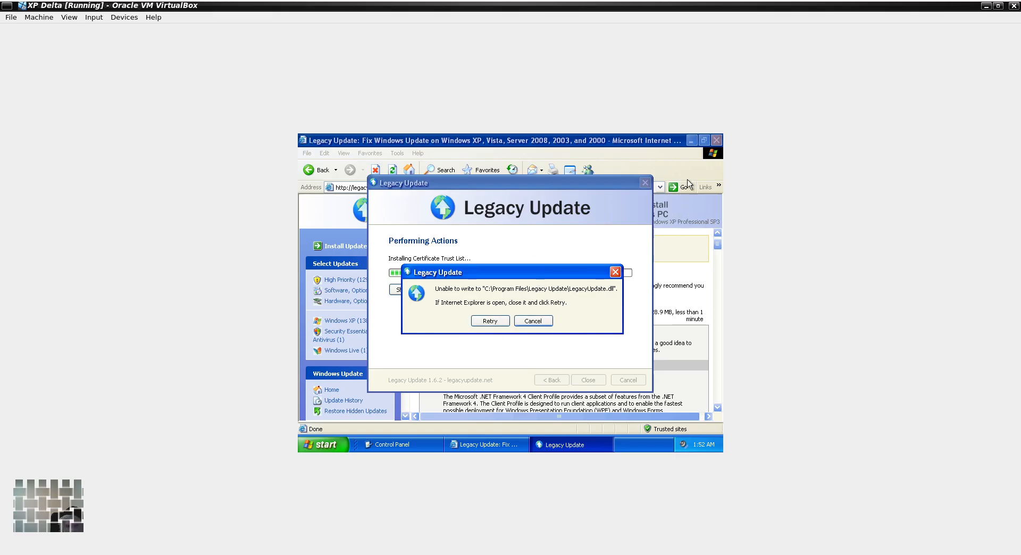
click(717, 140)
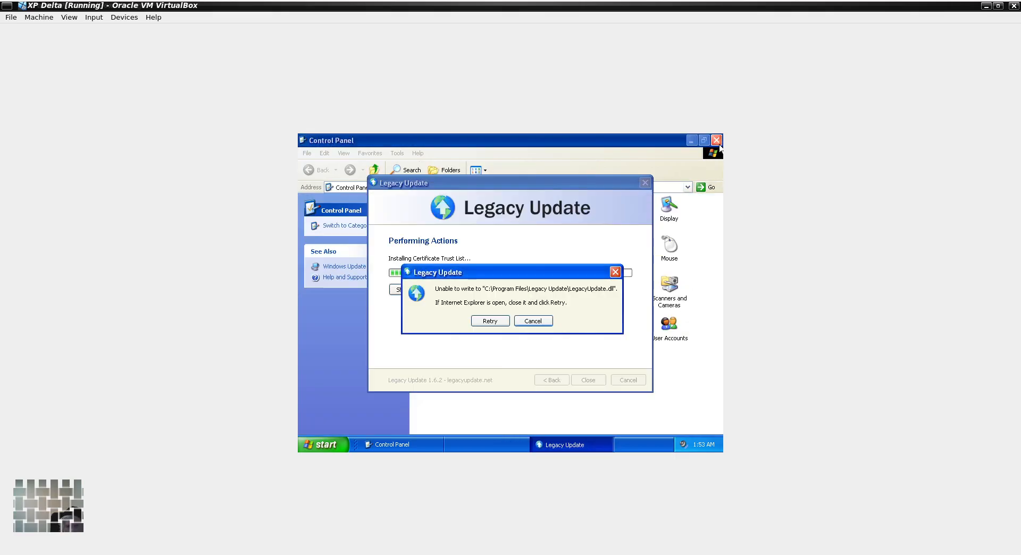
click(491, 322)
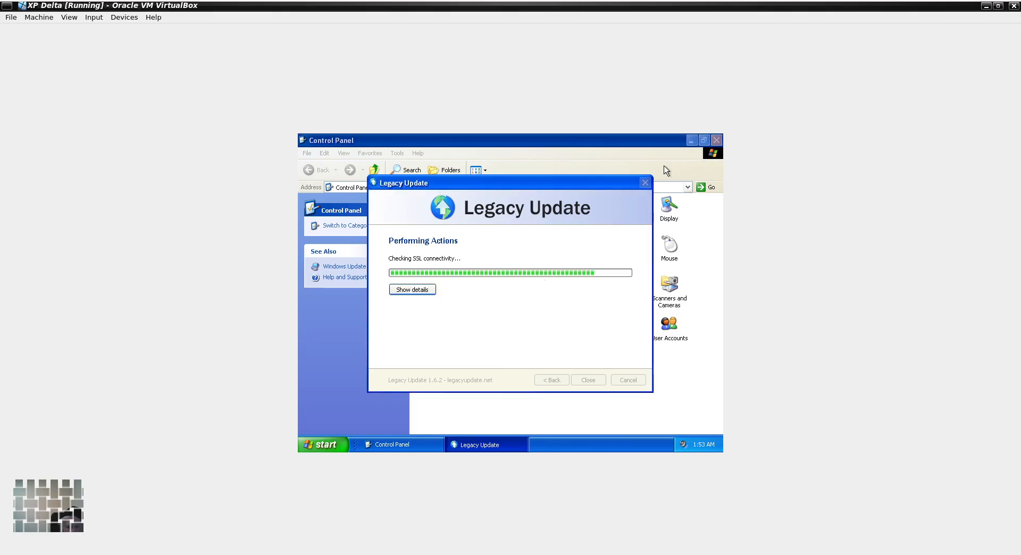
click(717, 140)
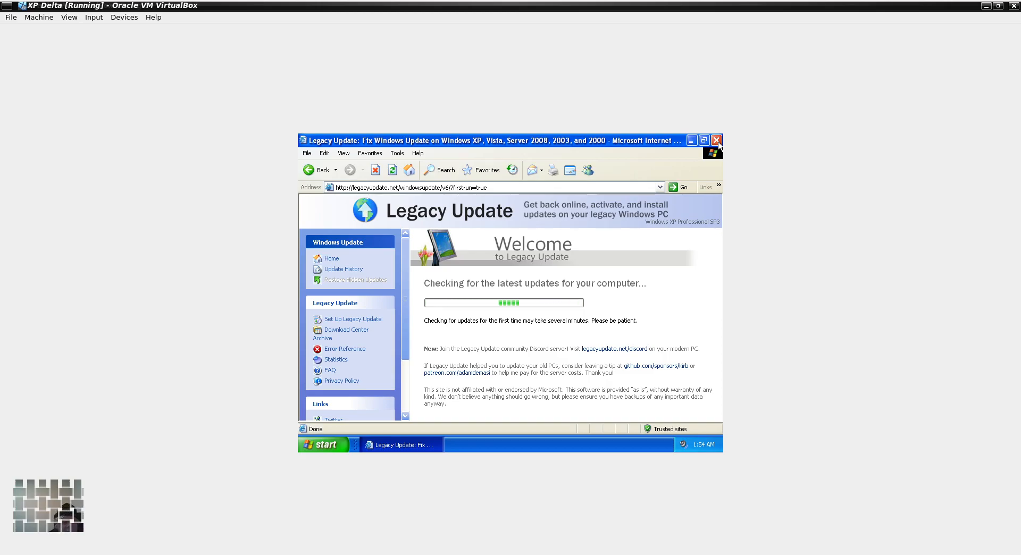
Remove MSN from the program list in the Start menu.
click(339, 450)
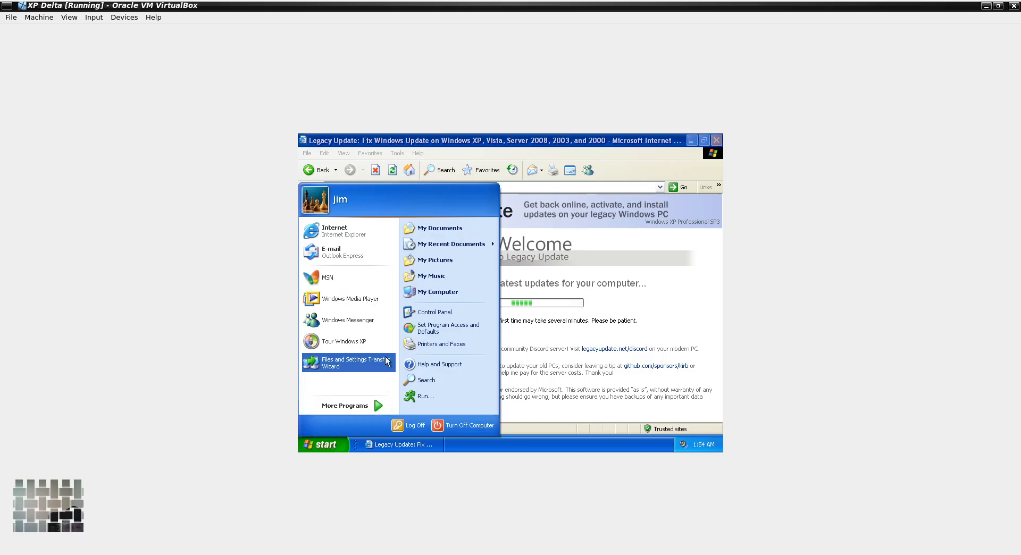
right_click(357, 281)
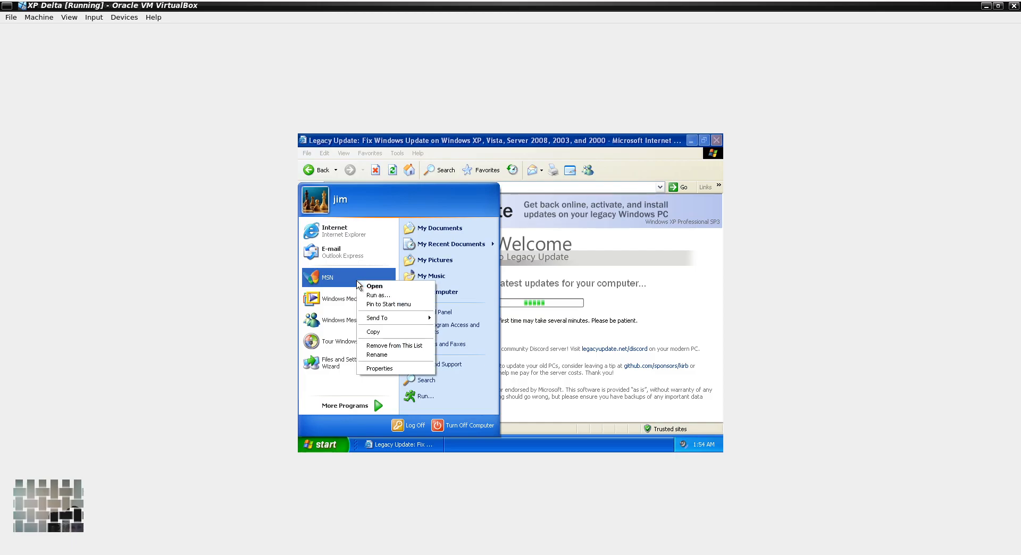
click(379, 346)
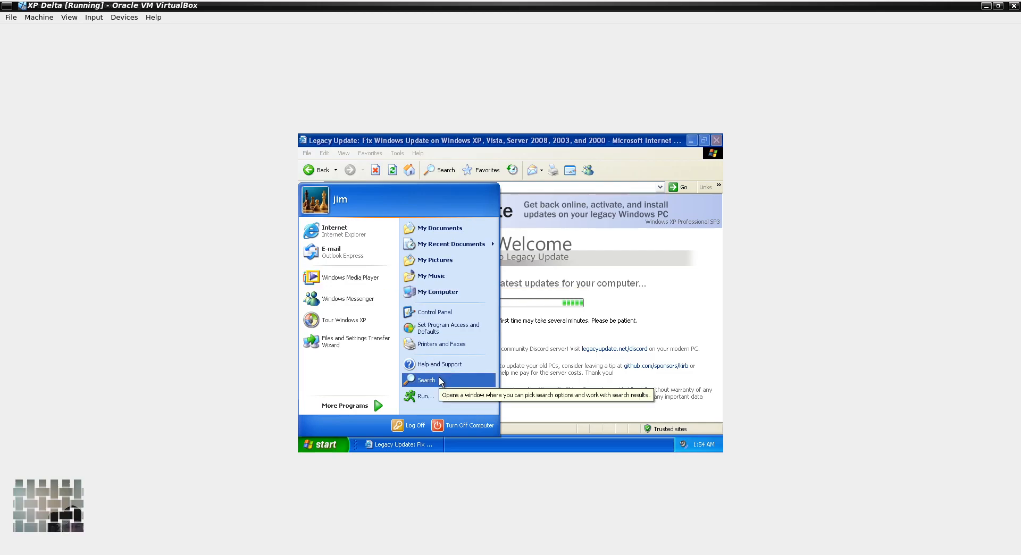
Examine the available sound schemes in Sounds and Audio Devices from Control Panel, and close the dialog without changes.
click(451, 316)
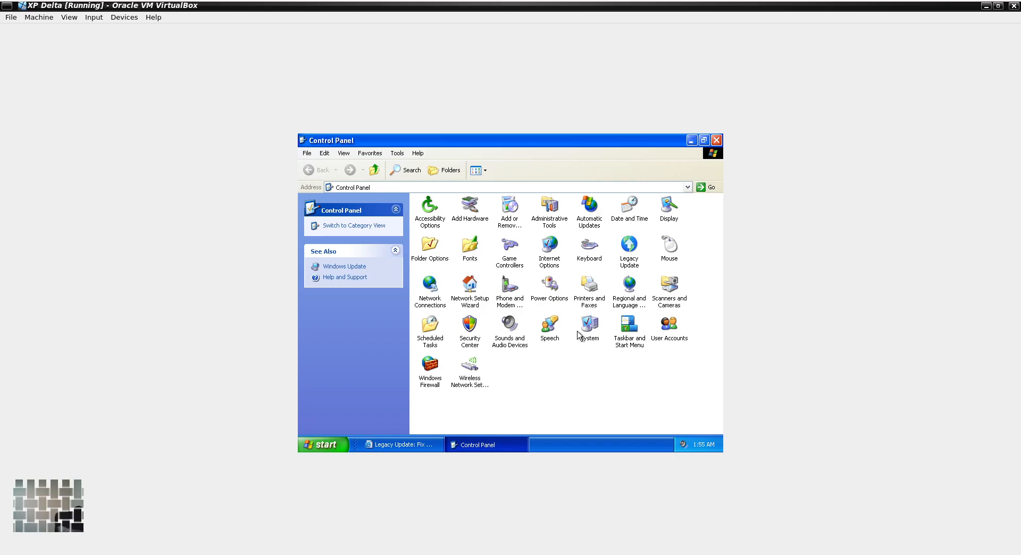
double_click(504, 335)
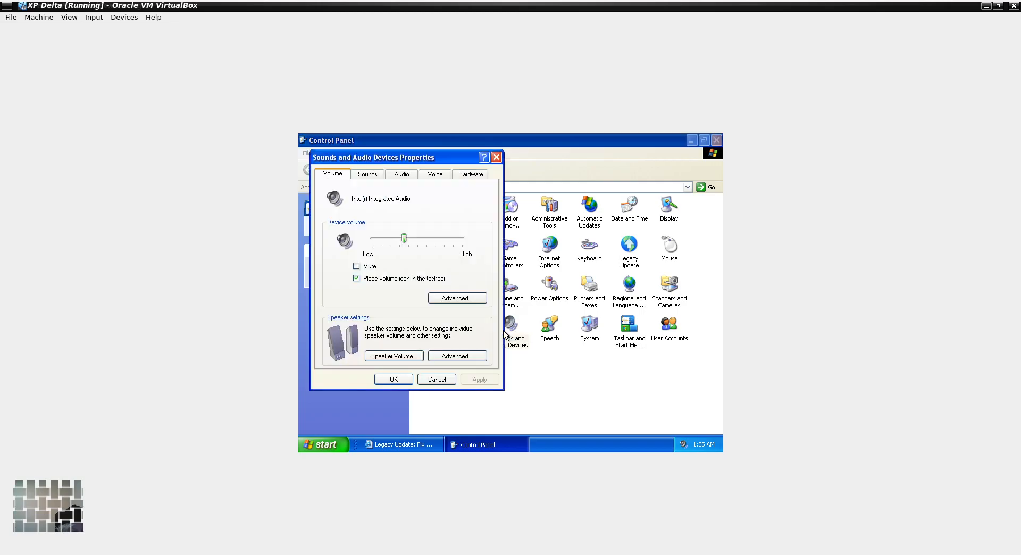
click(367, 174)
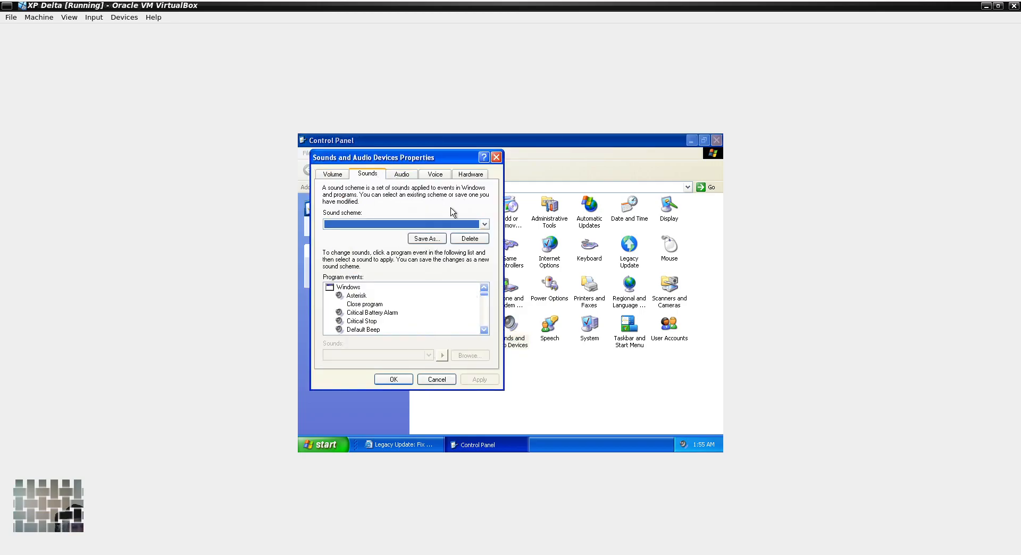
click(484, 224)
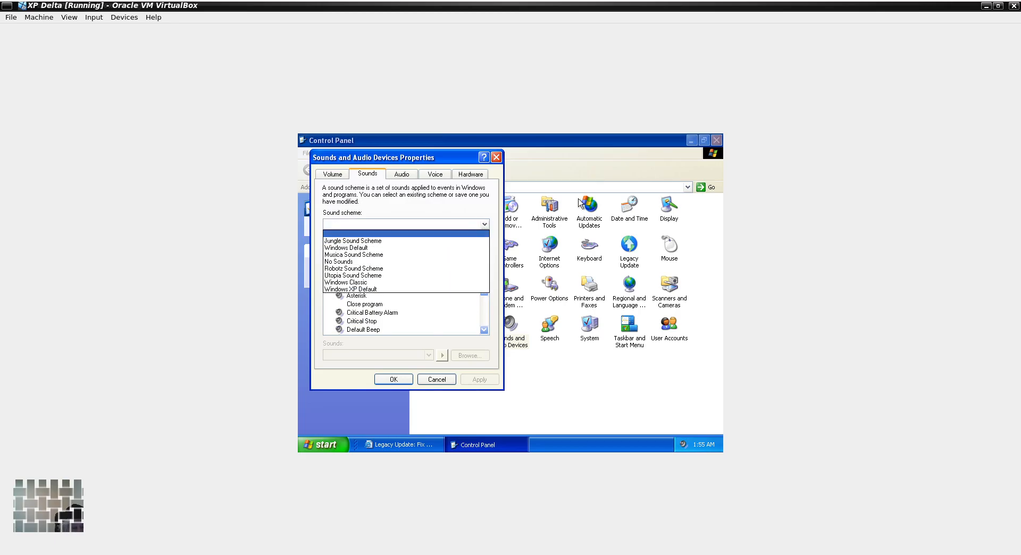
click(498, 163)
click(496, 158)
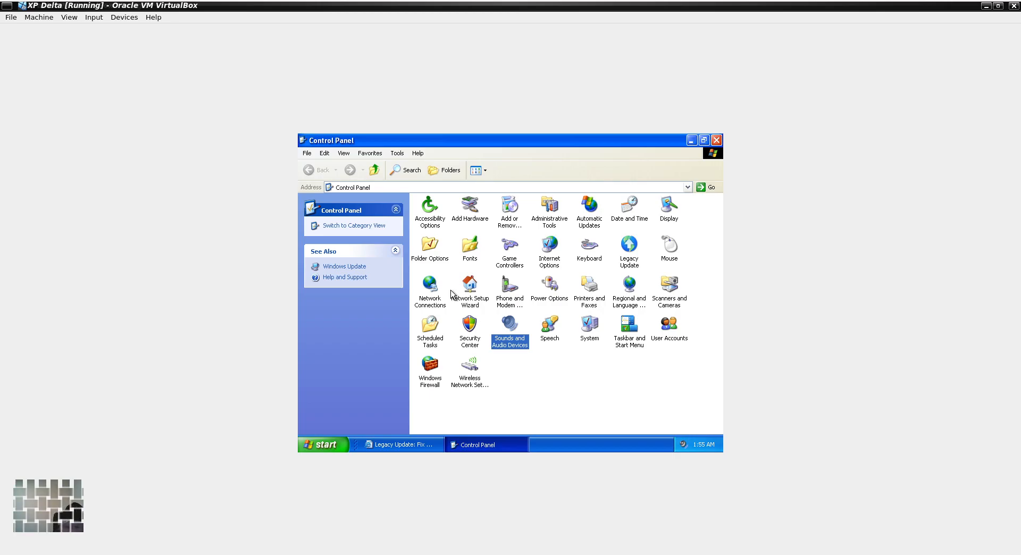
Check the general Windows and computer information in System Properties, cancel the dialog and open the Start menu.
double_click(589, 333)
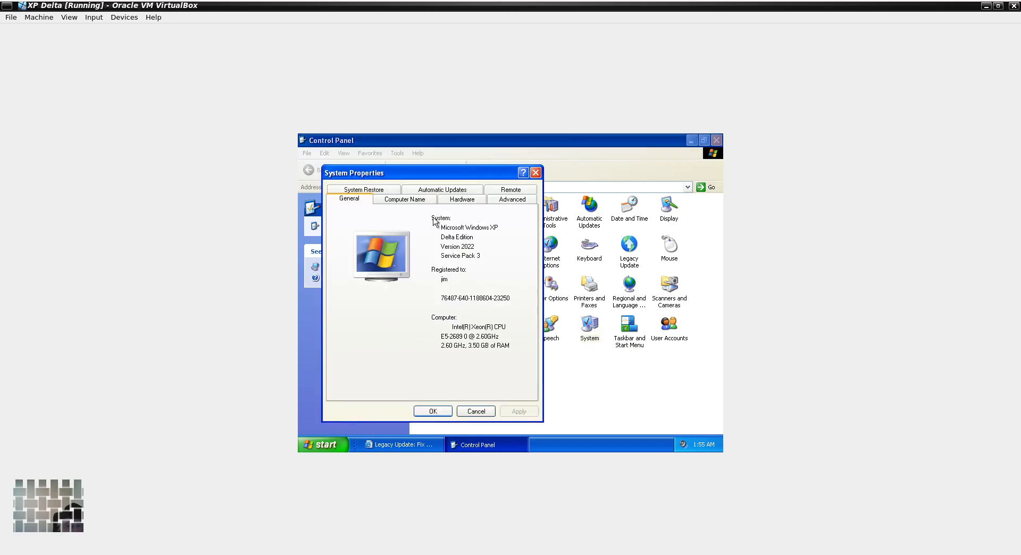
click(476, 411)
click(322, 444)
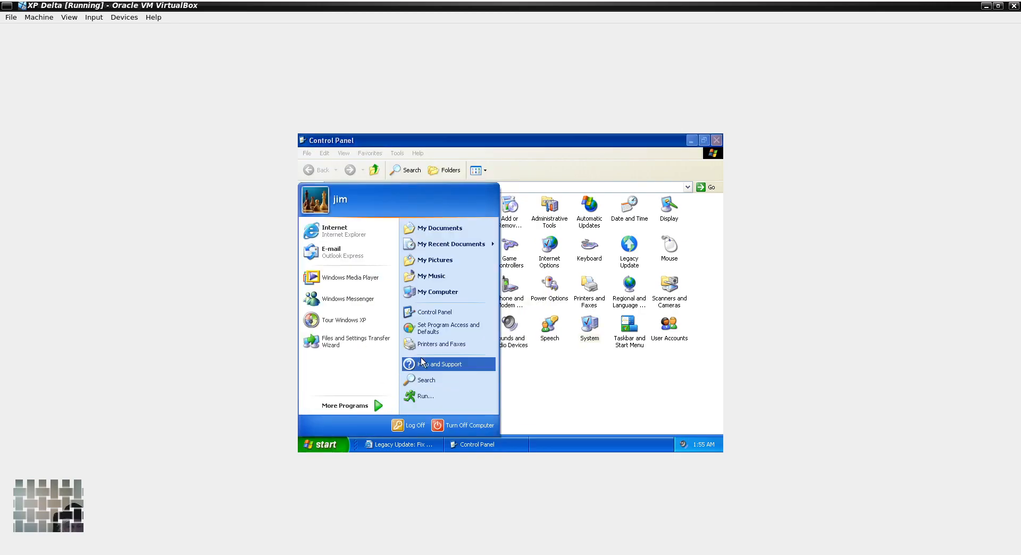
Open My Computer, view the Control Panel settings from it, and close both Control Panel windows.
click(439, 292)
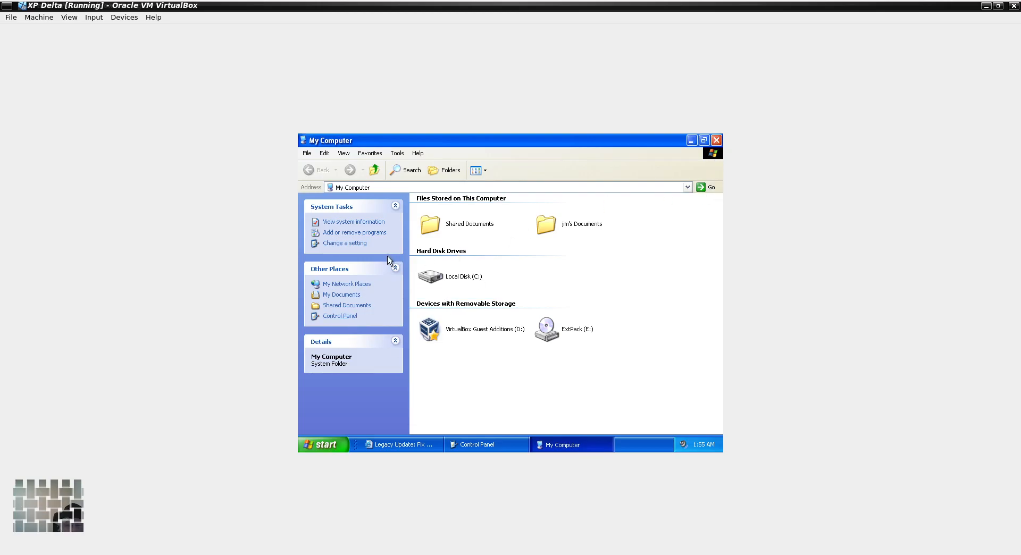
click(362, 245)
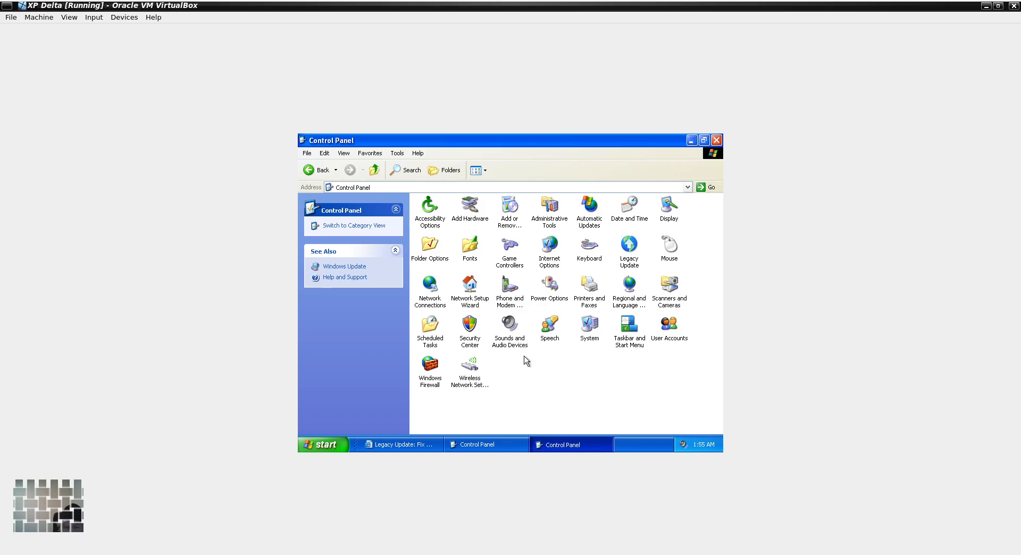
click(717, 140)
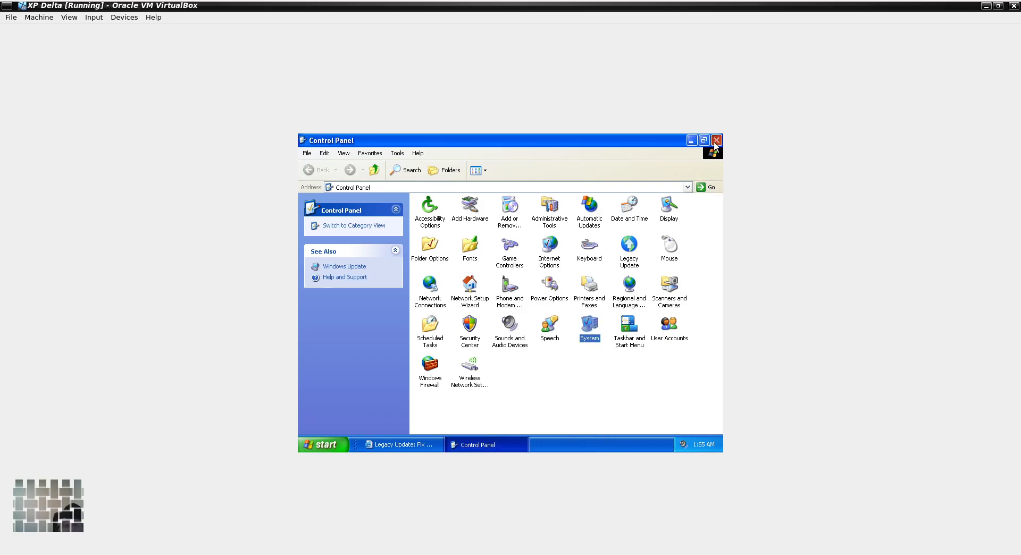
click(717, 140)
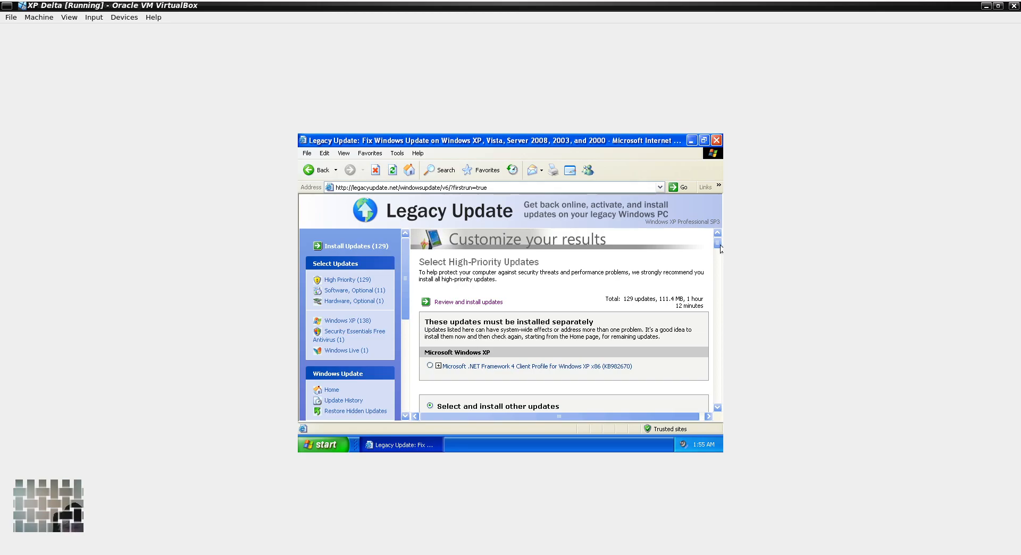
Select only the Microsoft .NET Framework 4 Client Profile update (KB982670) in Legacy Update and proceed to its review and install page.
click(430, 367)
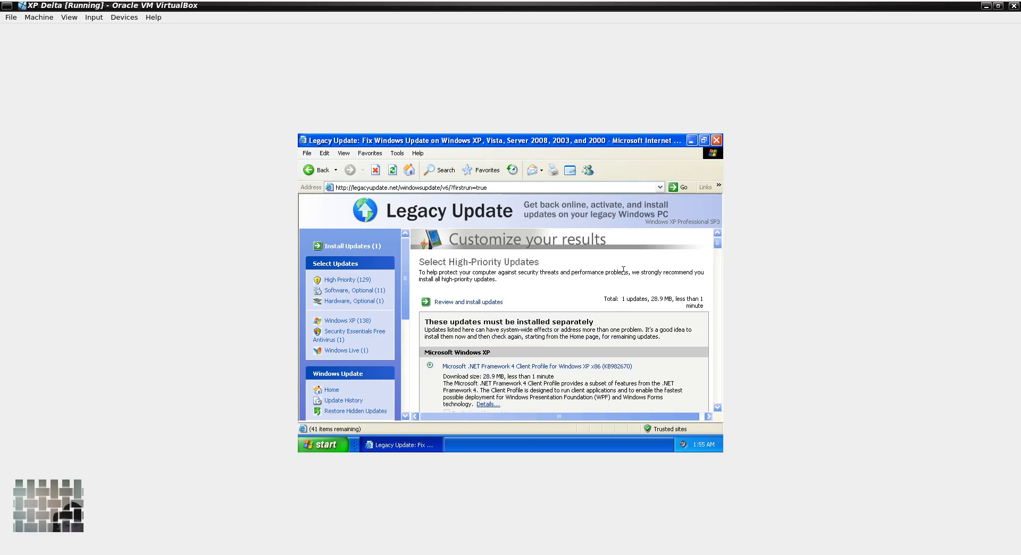
drag(718, 246, 695, 409)
click(488, 305)
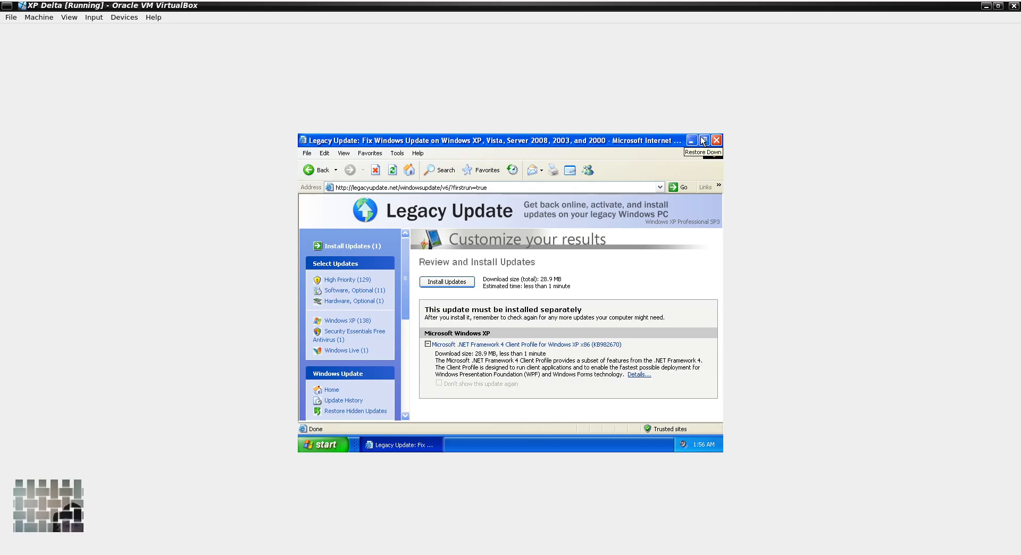
Minimize the Legacy Update browser window and open the desktop's Display Properties.
click(704, 140)
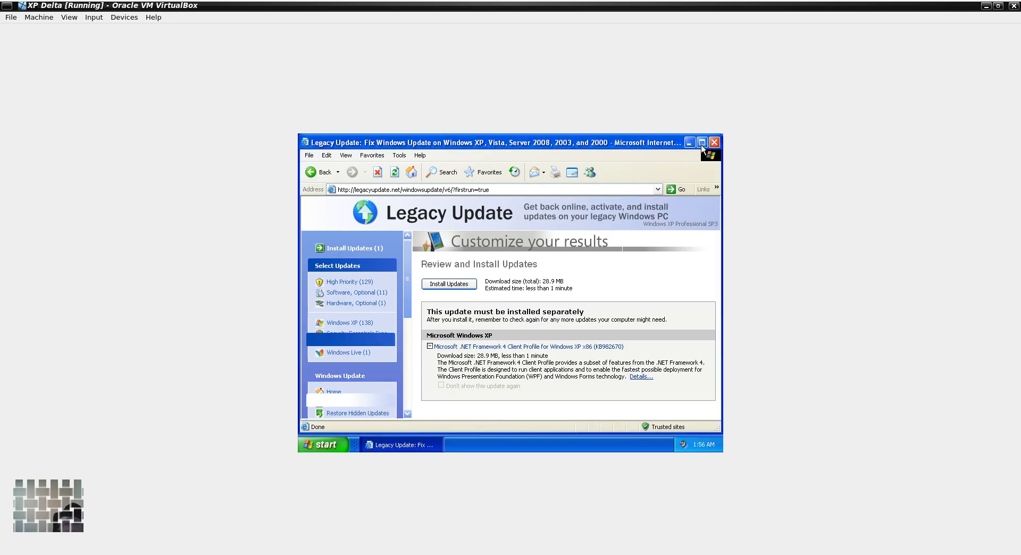
click(691, 140)
right_click(585, 230)
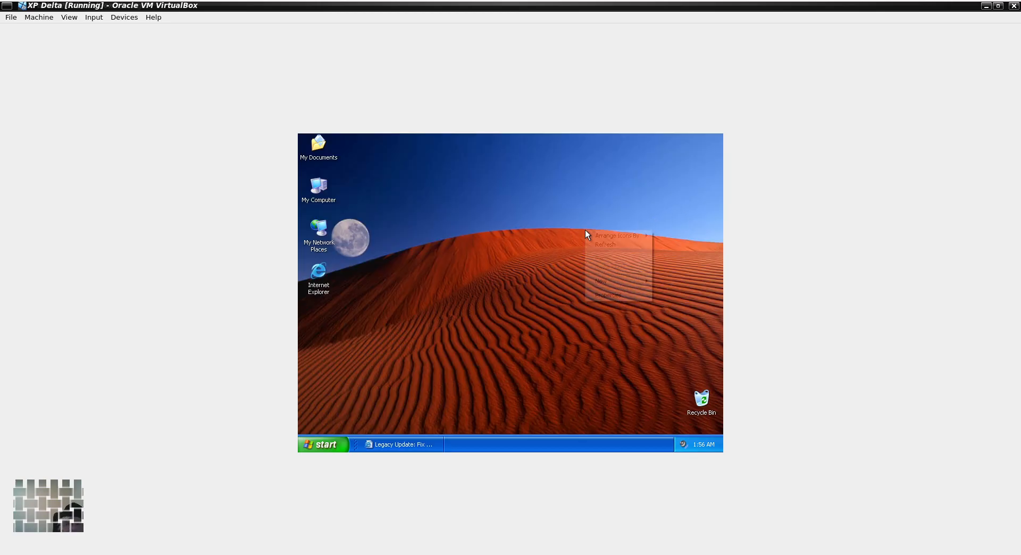
click(596, 295)
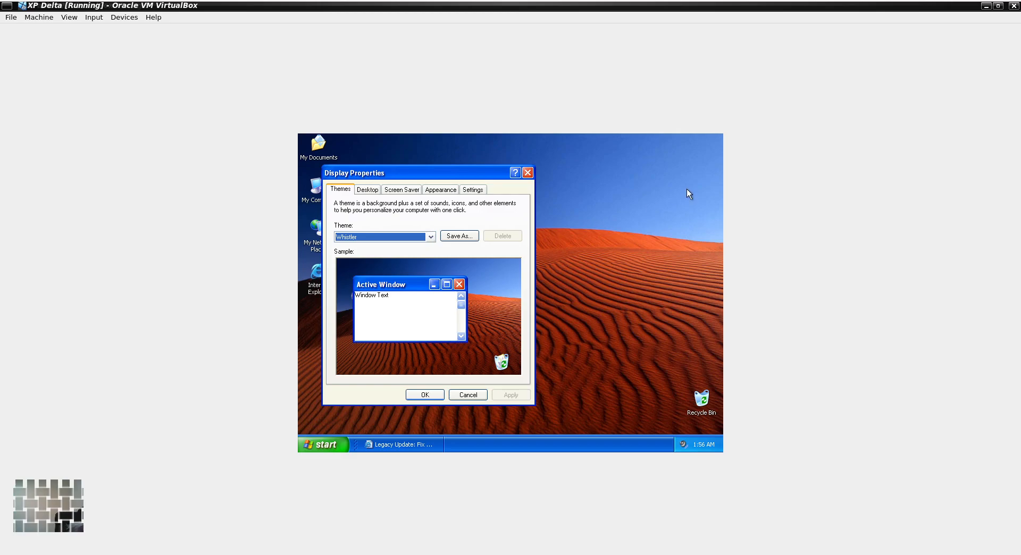
Apply the Watercolor theme and move the Display Properties dialog clear of the desktop icons.
click(433, 236)
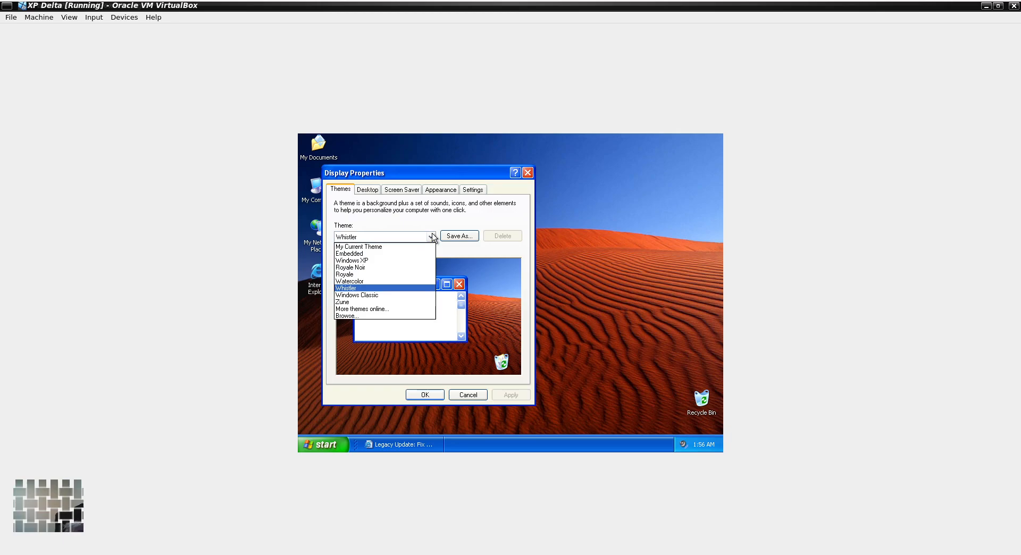
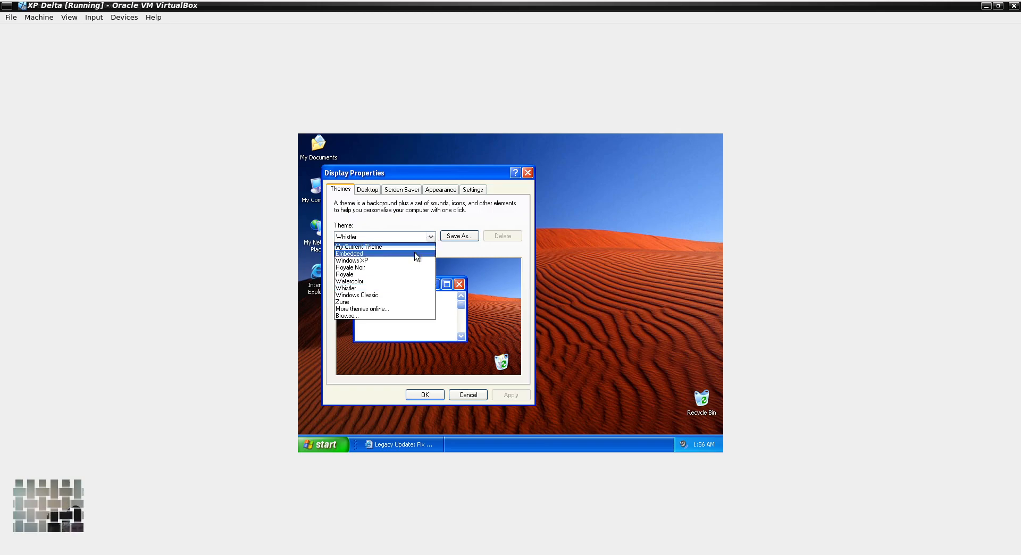
click(380, 282)
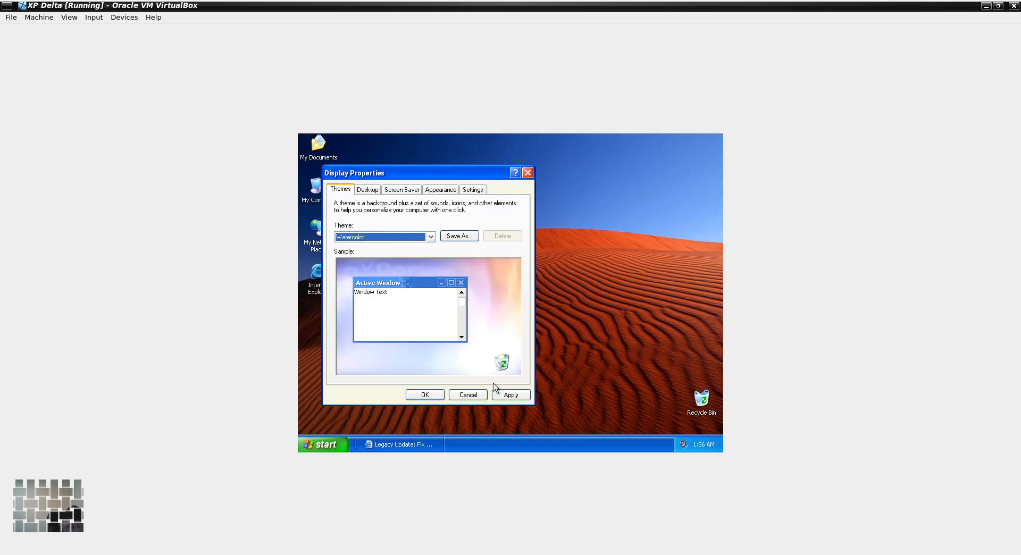
click(506, 395)
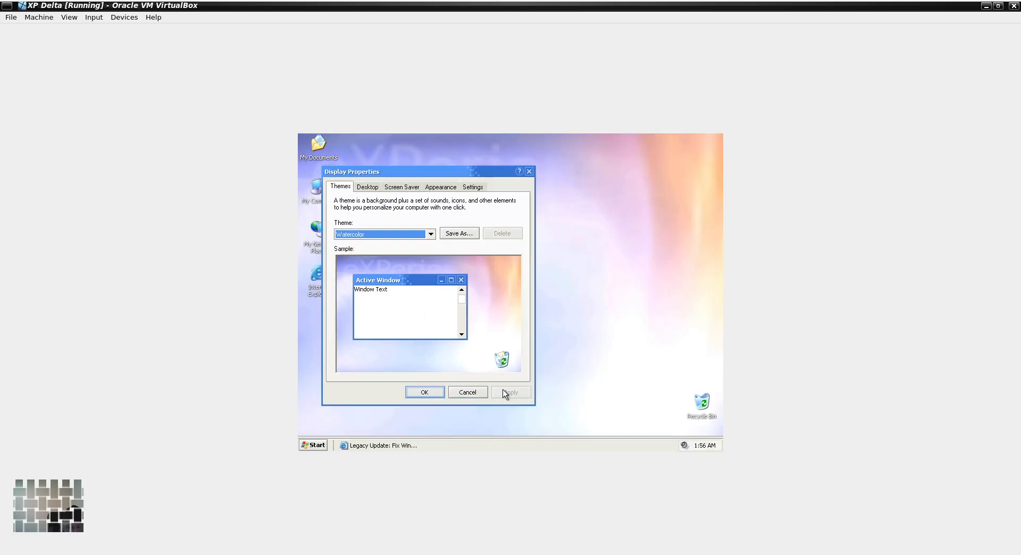
drag(450, 172, 576, 152)
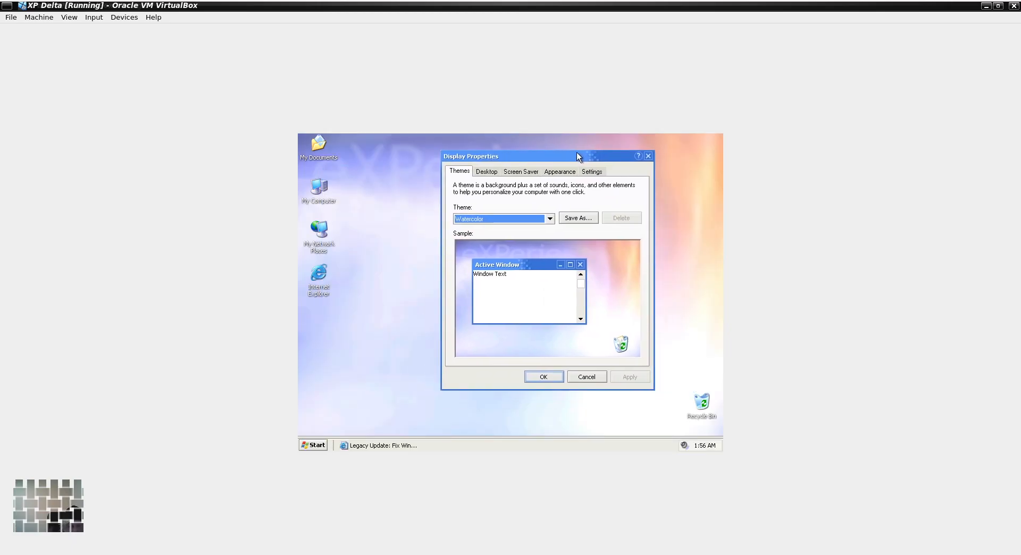
Apply the Royale Noir theme to the desktop.
click(550, 219)
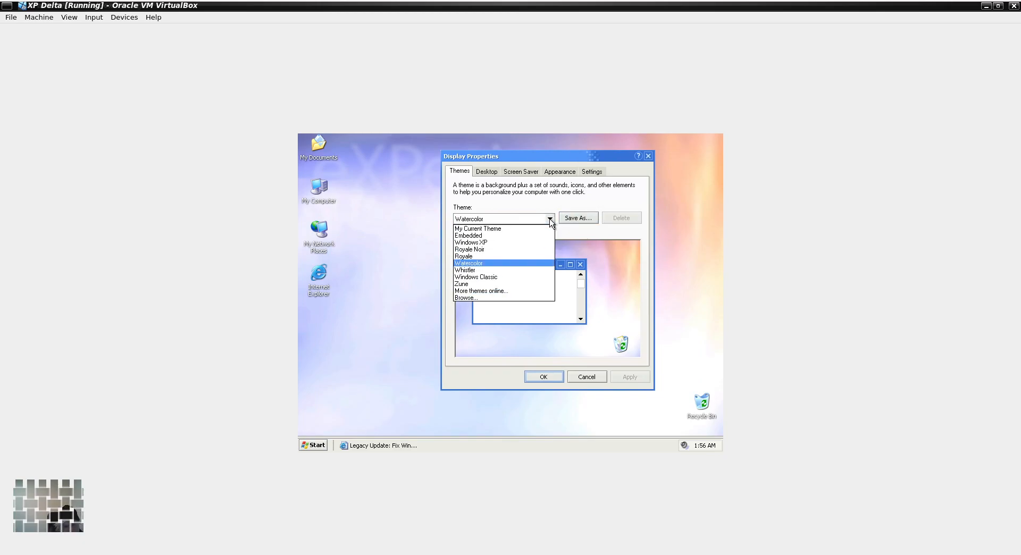
click(484, 249)
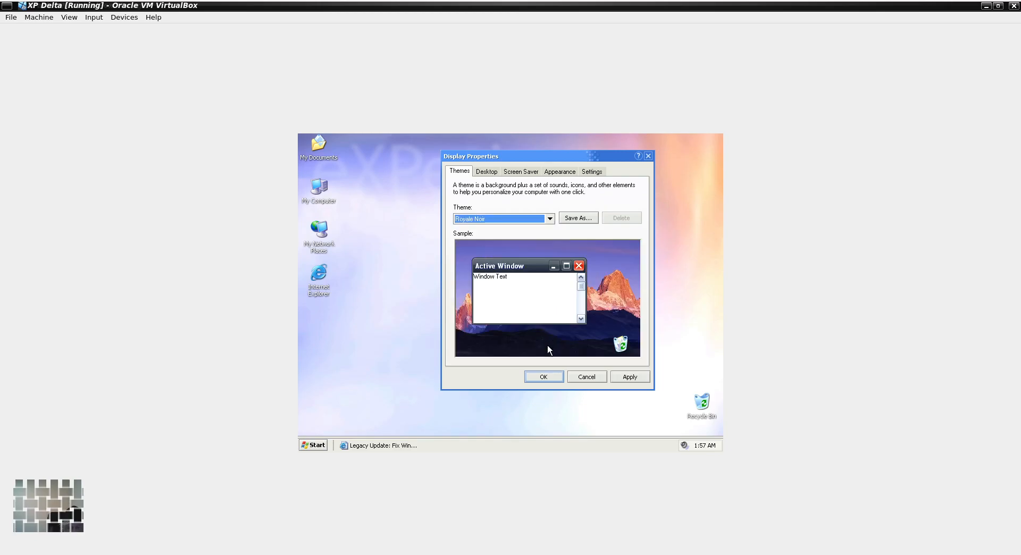
click(620, 378)
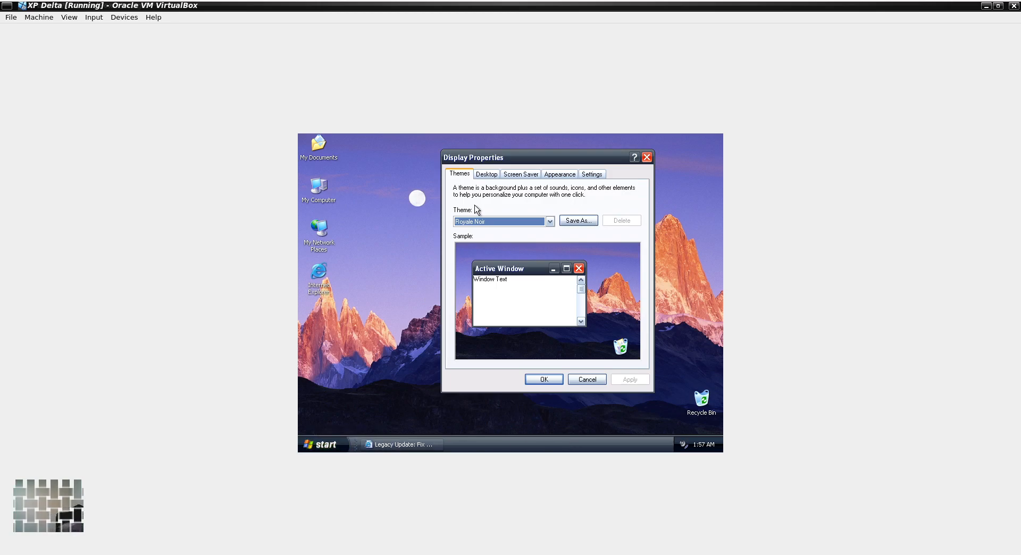
Examine the desktop background settings and the list of available screen savers, leaving the screen saver unchanged.
click(487, 176)
click(514, 176)
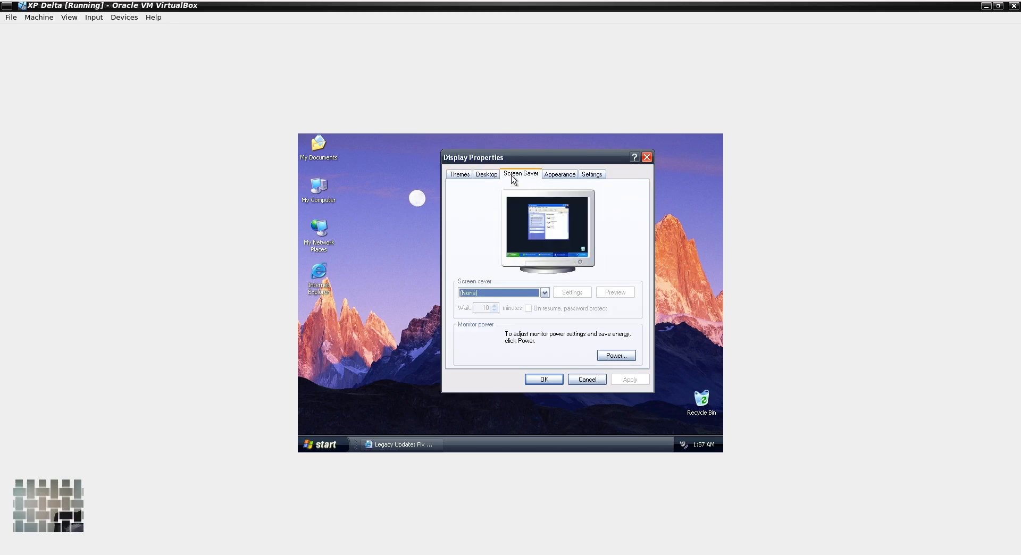
click(541, 293)
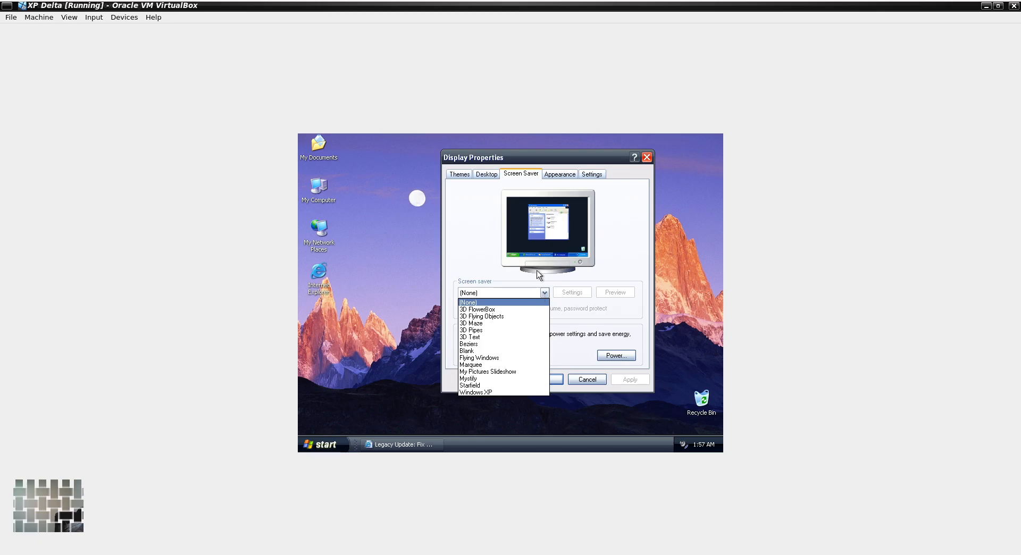
click(531, 213)
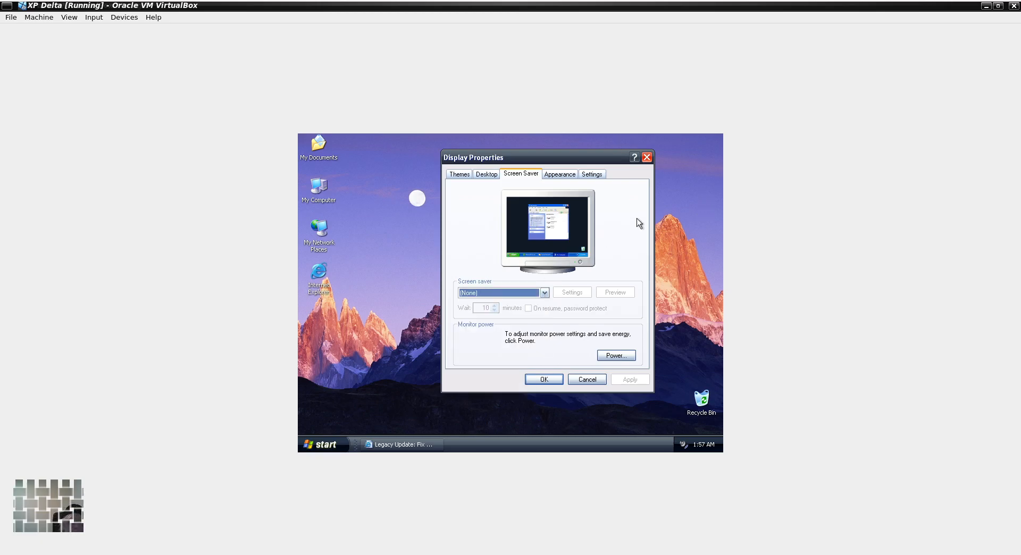
click(39, 19)
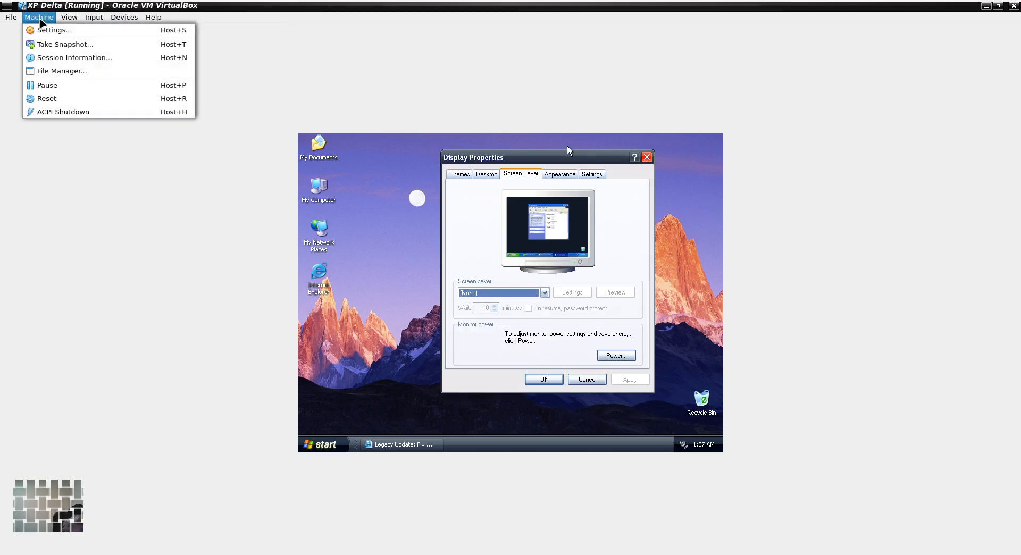
mouse_move(10, 17)
click(34, 30)
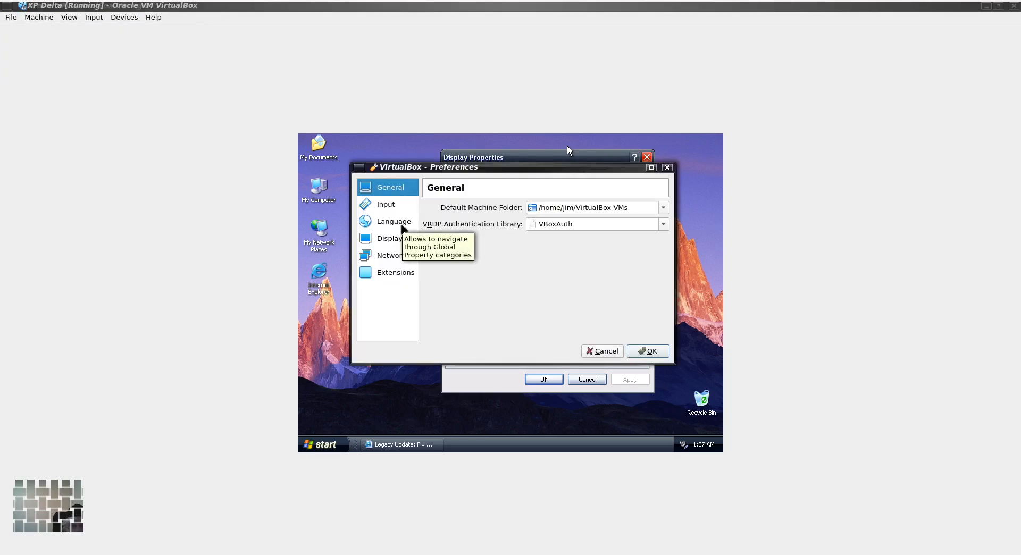
click(646, 349)
click(11, 17)
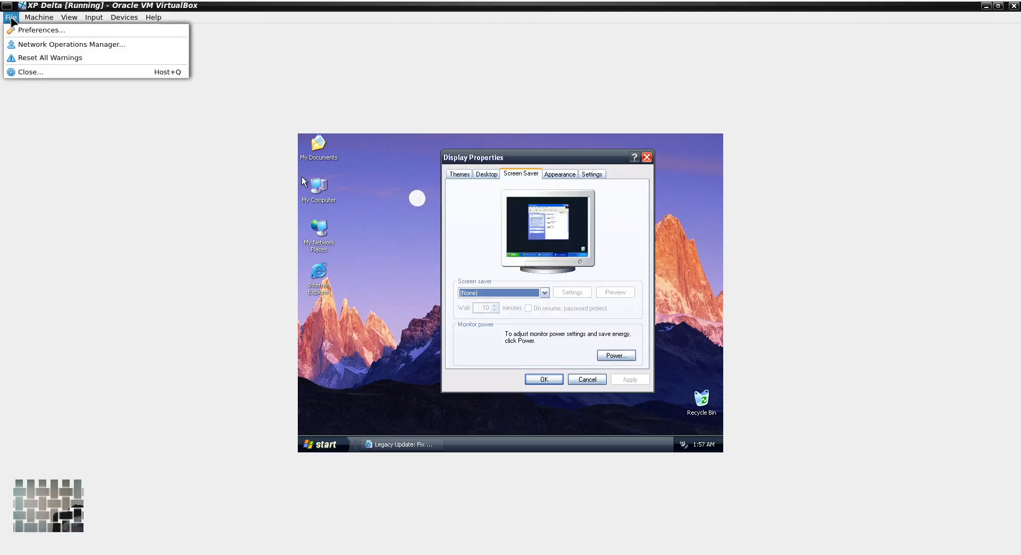
Replace the Extras Pack disc in the virtual machine's optical drive with screensavers.iso in the storage settings and confirm.
click(33, 18)
mouse_move(18, 19)
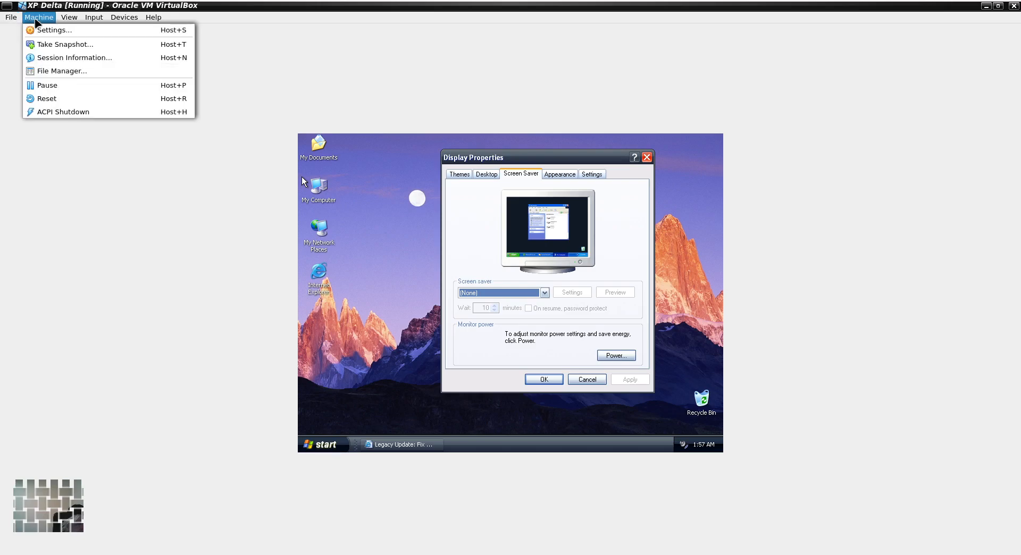
click(47, 31)
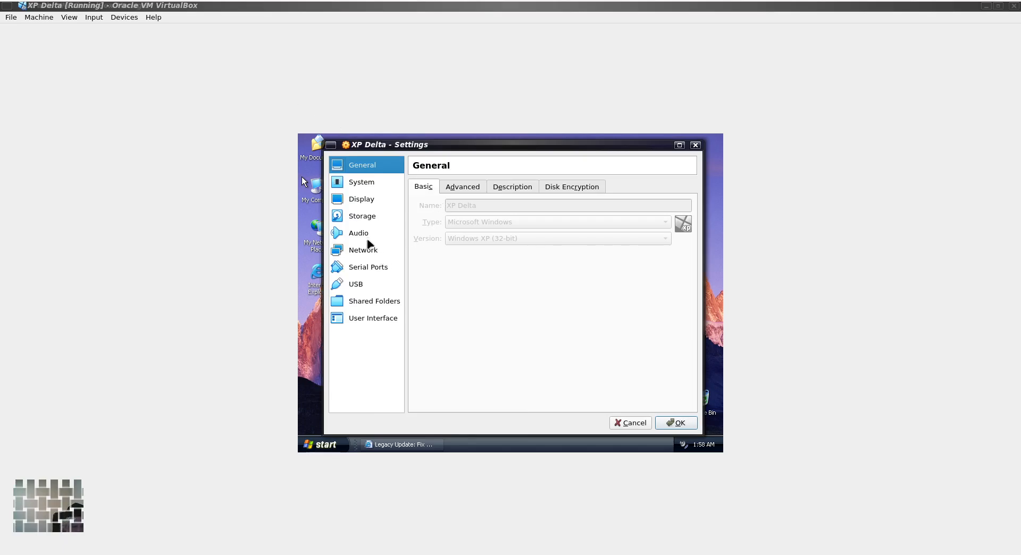
click(371, 222)
click(468, 225)
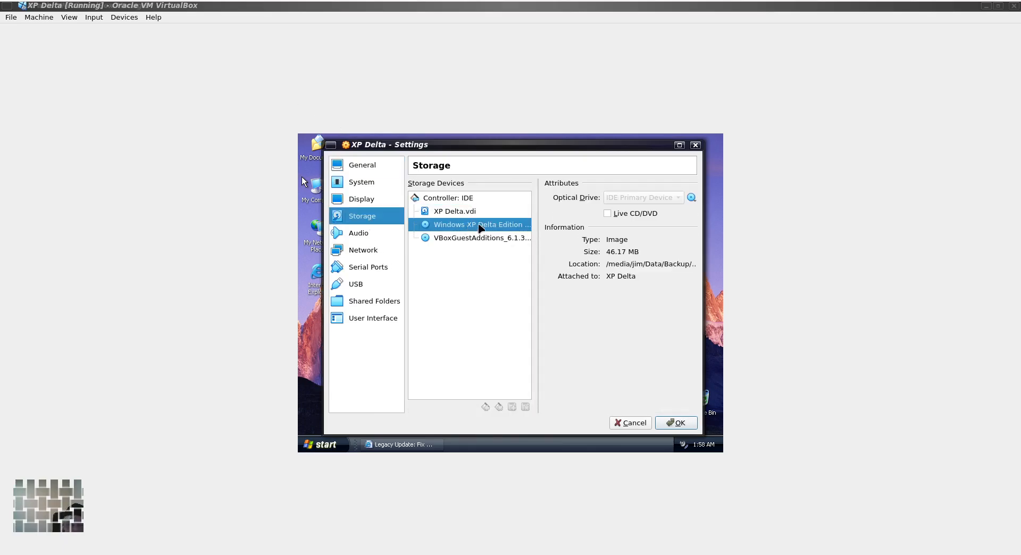
click(692, 197)
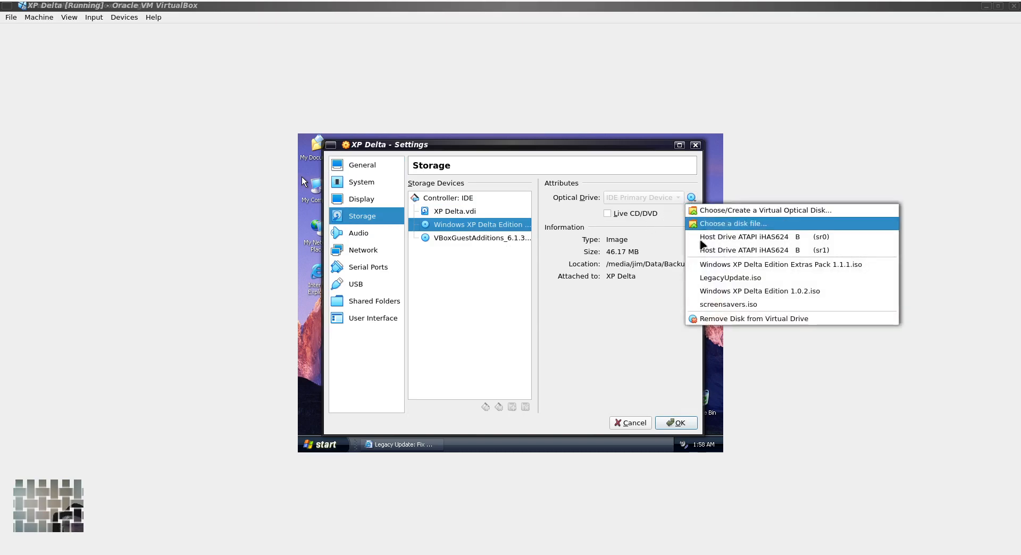
click(702, 304)
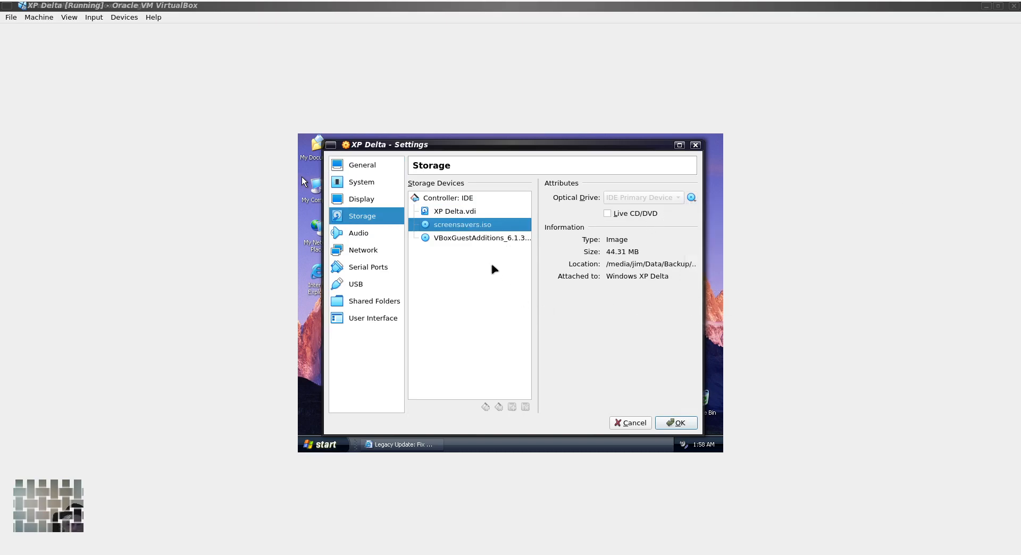
click(687, 423)
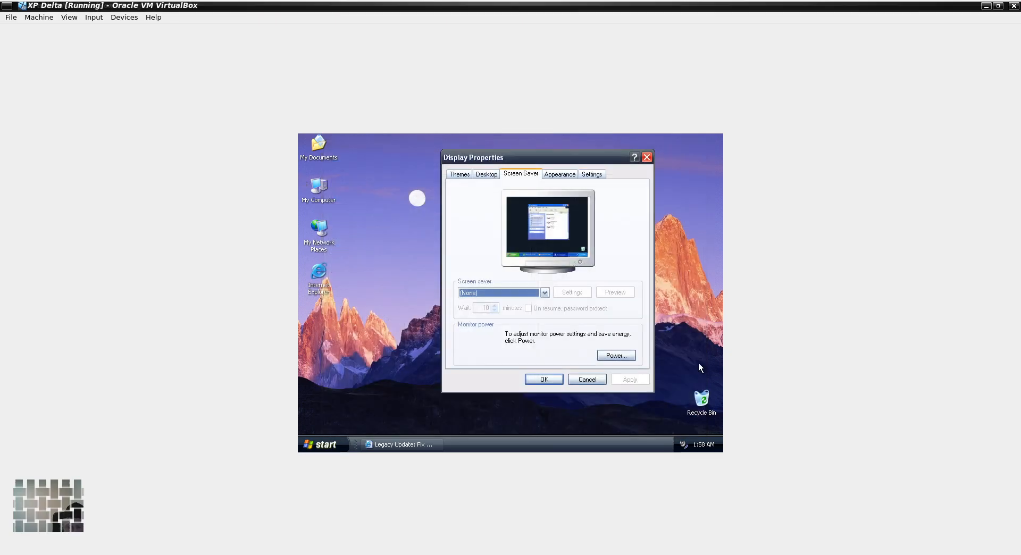
Cancel the Display Properties dialog and open My Computer.
click(587, 380)
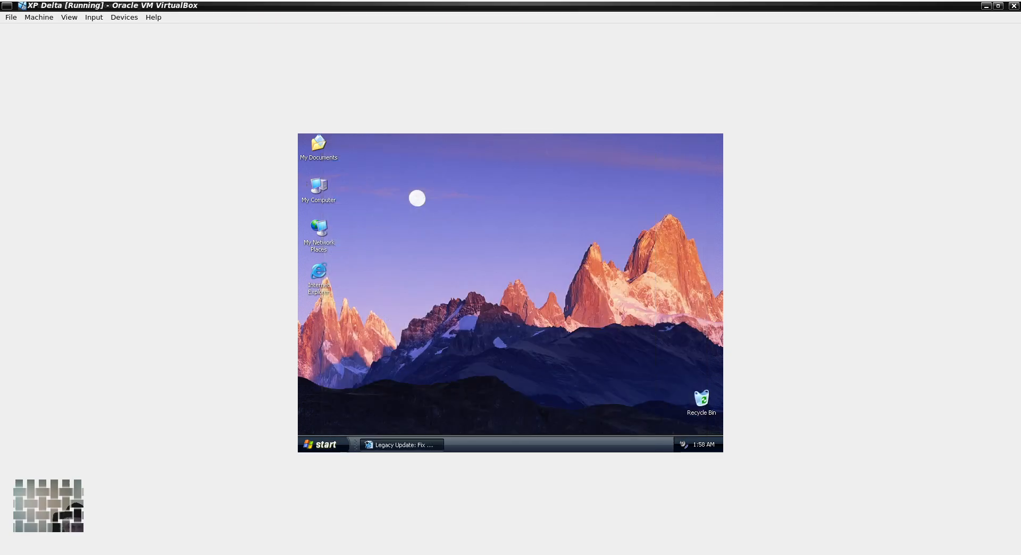
click(319, 444)
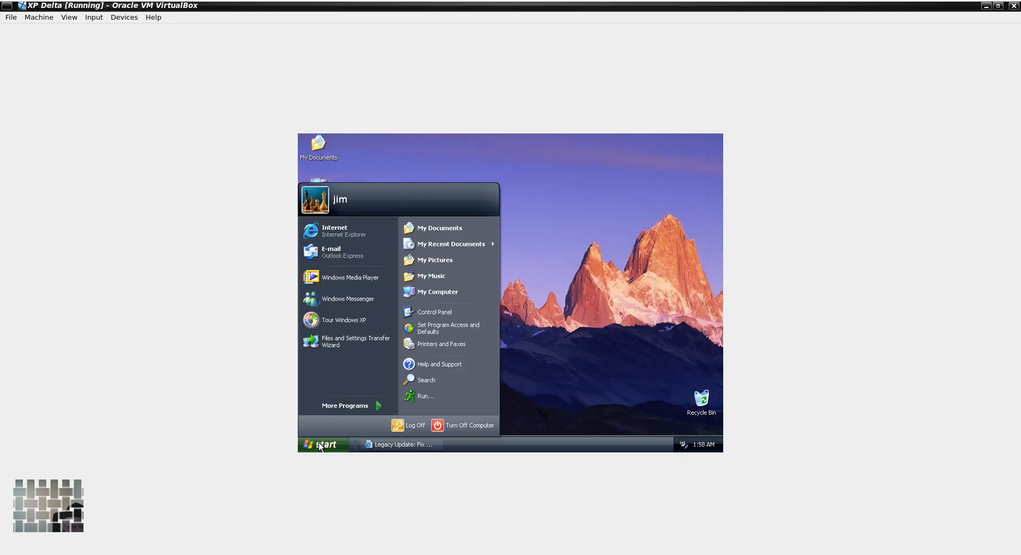
click(446, 292)
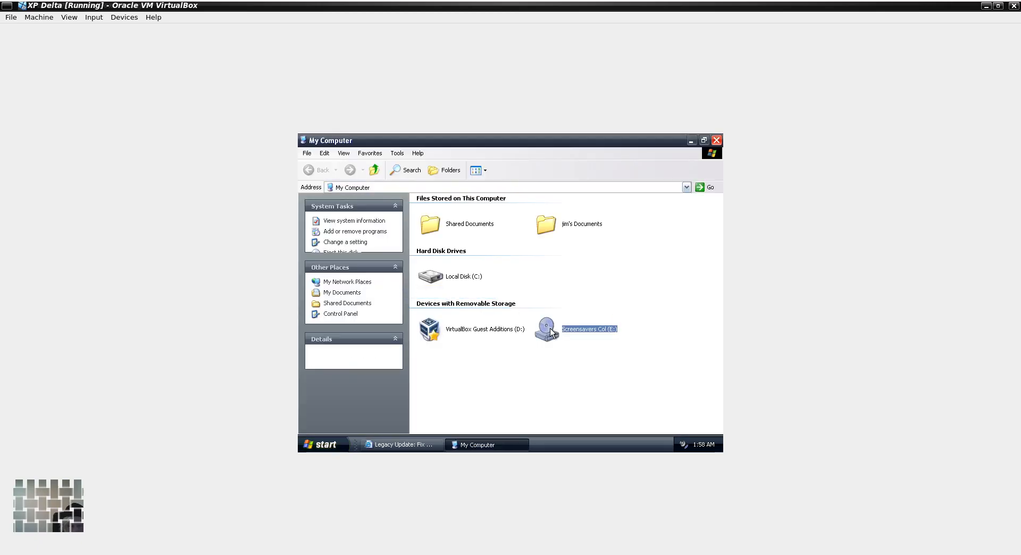
double_click(549, 331)
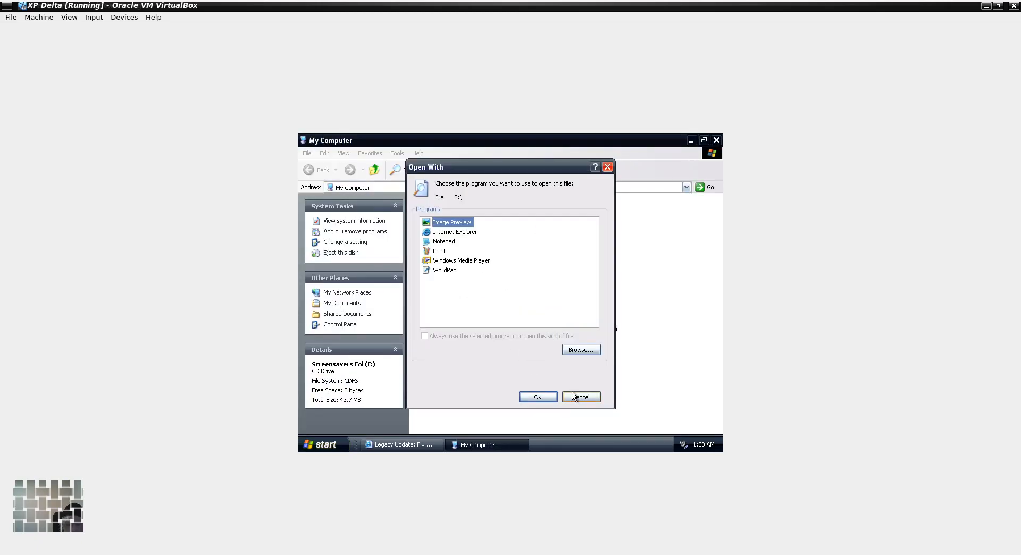
click(573, 396)
right_click(567, 333)
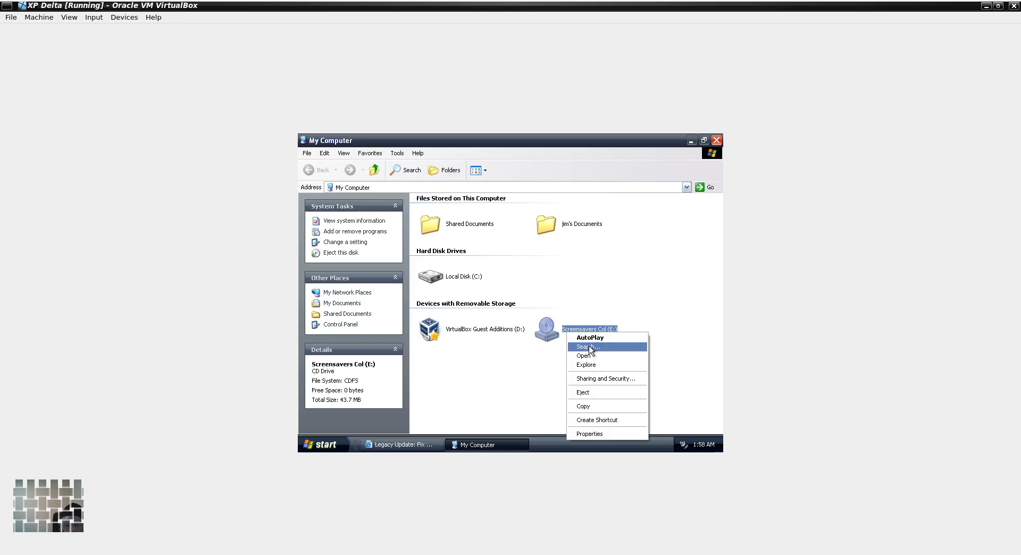
click(589, 338)
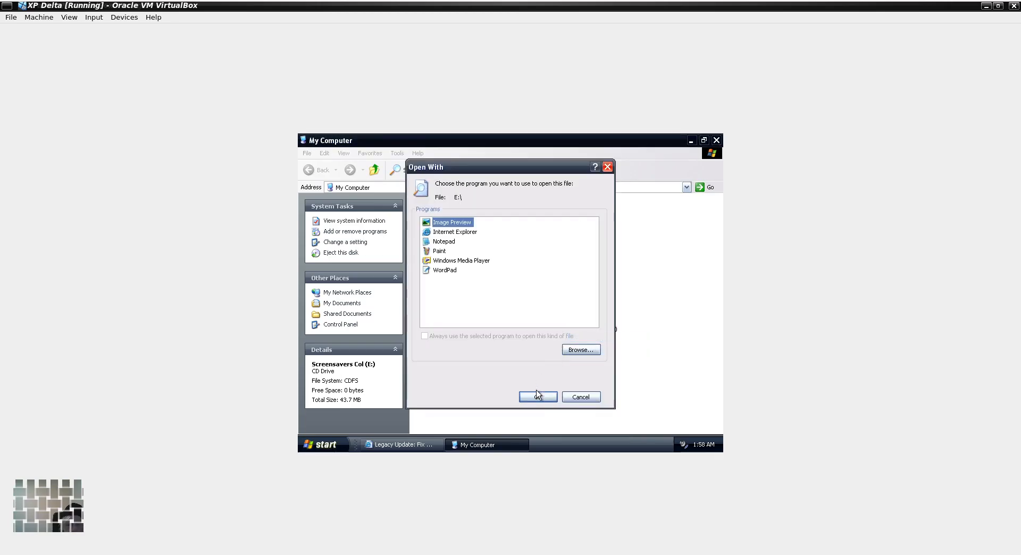
click(538, 397)
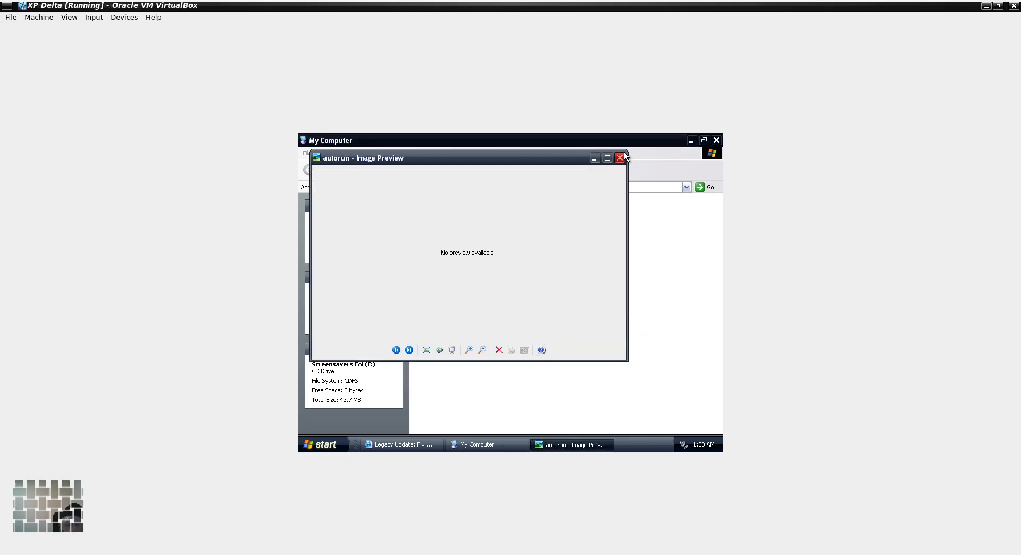
click(621, 157)
Explore the contents of the Screensavers Col (E:) disc and launch its autorun application.
right_click(554, 334)
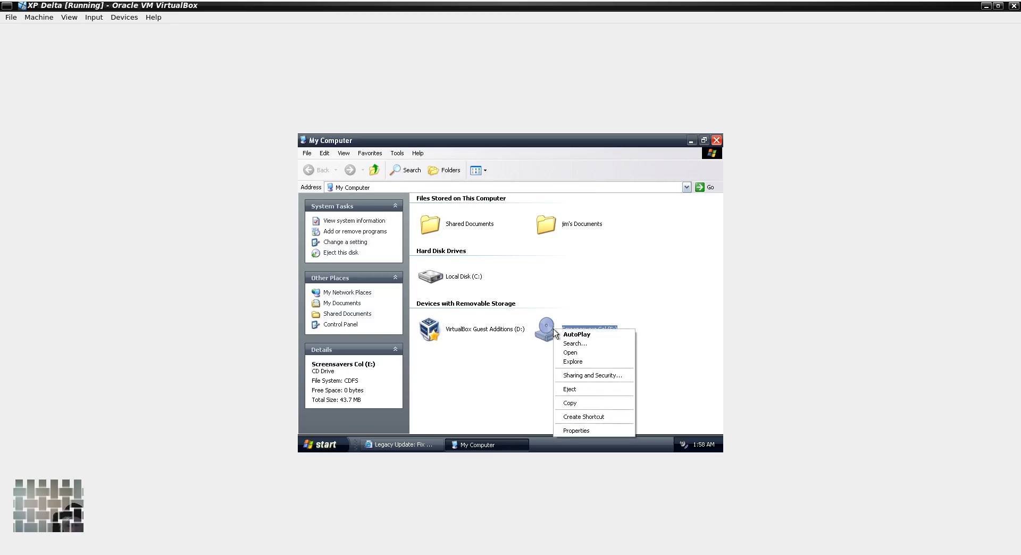
click(562, 362)
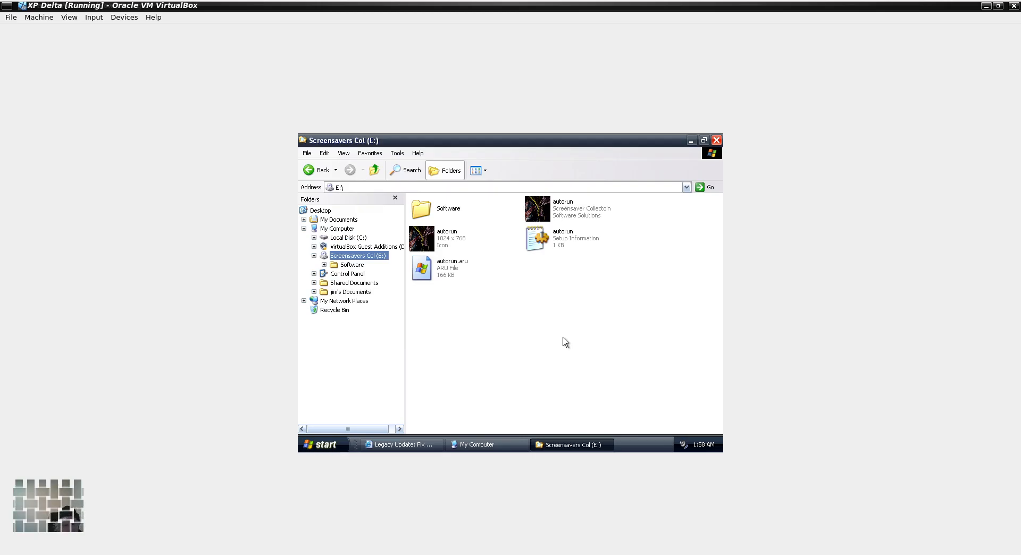
double_click(566, 212)
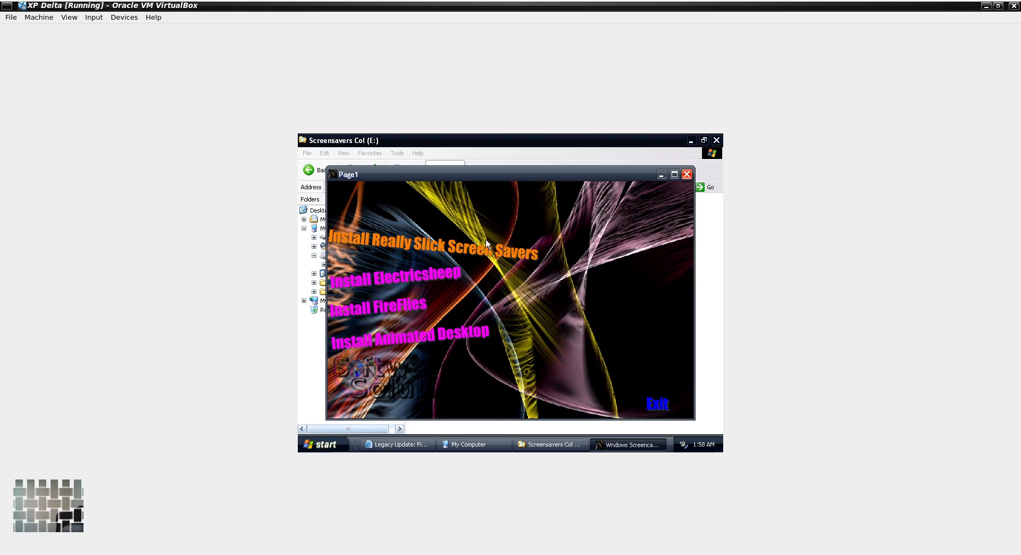
Install Really Slick Screensavers from the disc's launcher, accepting the bundled OpenAL installation and finishing the setup.
click(452, 253)
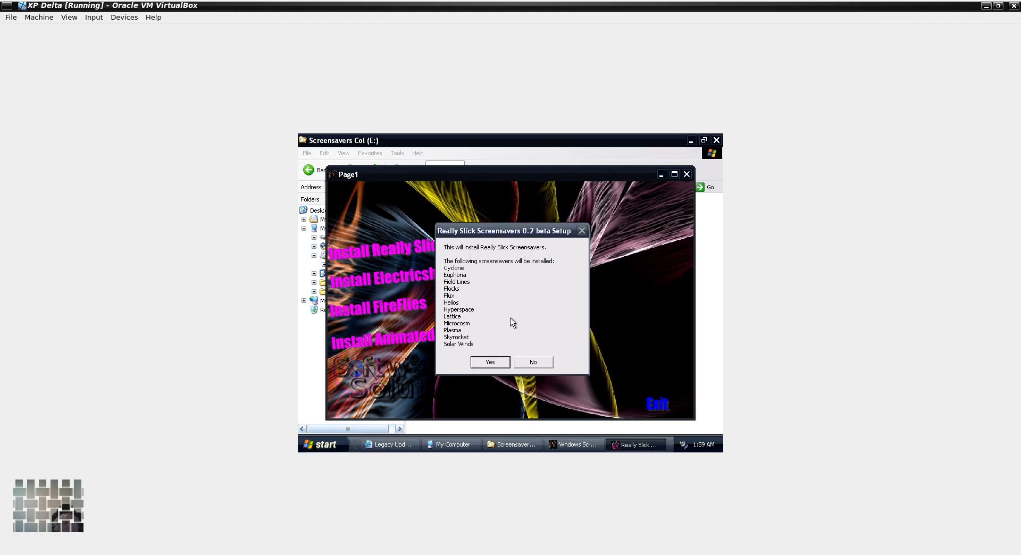
click(493, 365)
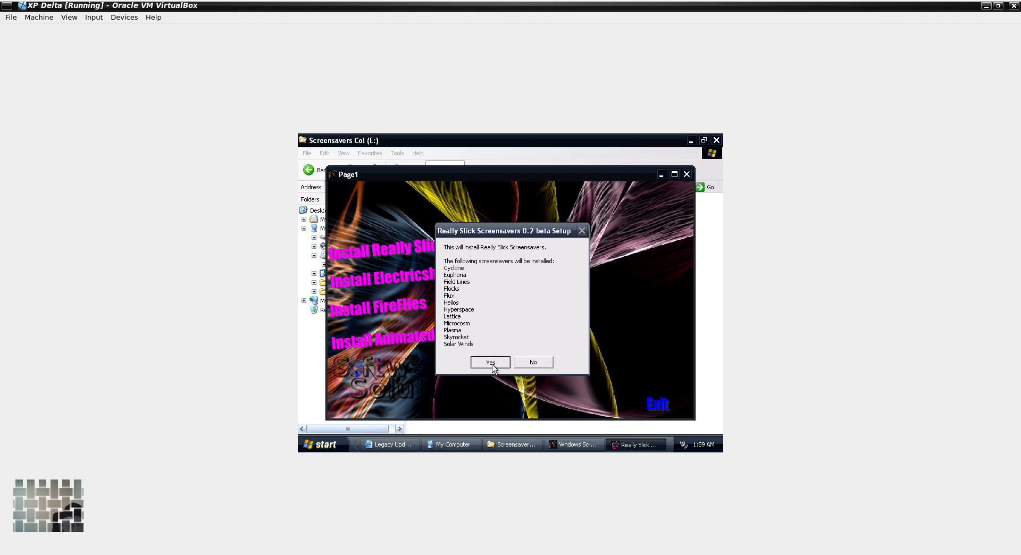
click(511, 322)
click(585, 350)
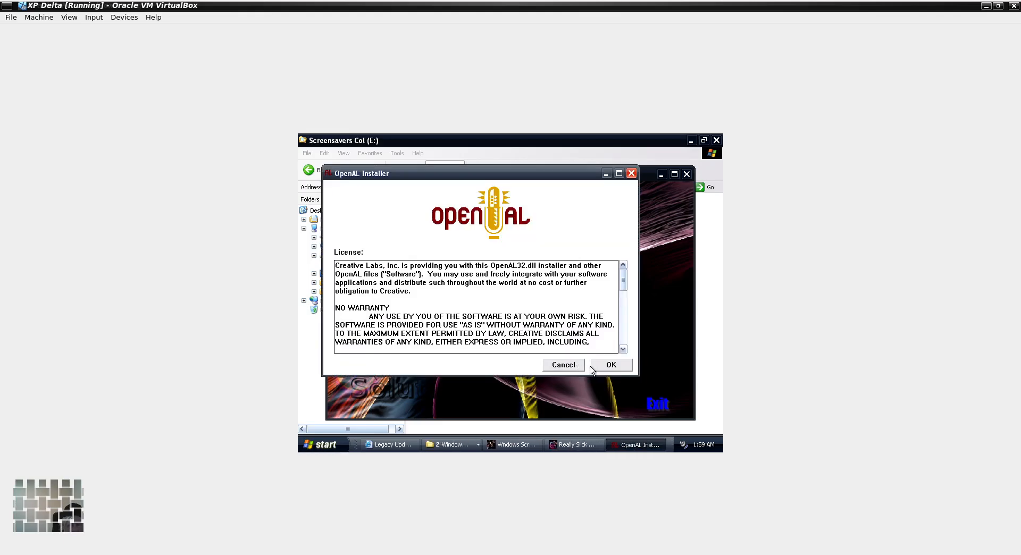
click(608, 366)
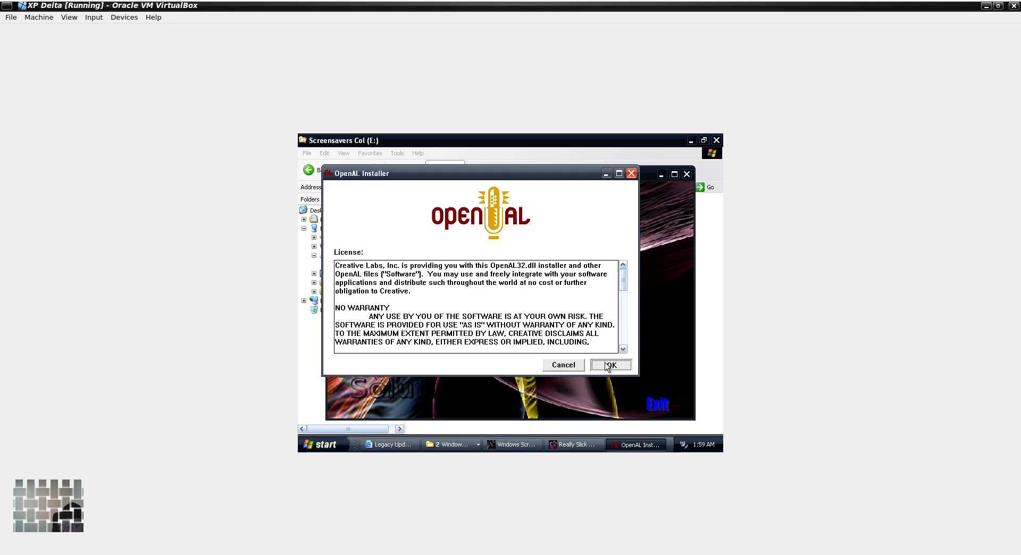
click(608, 366)
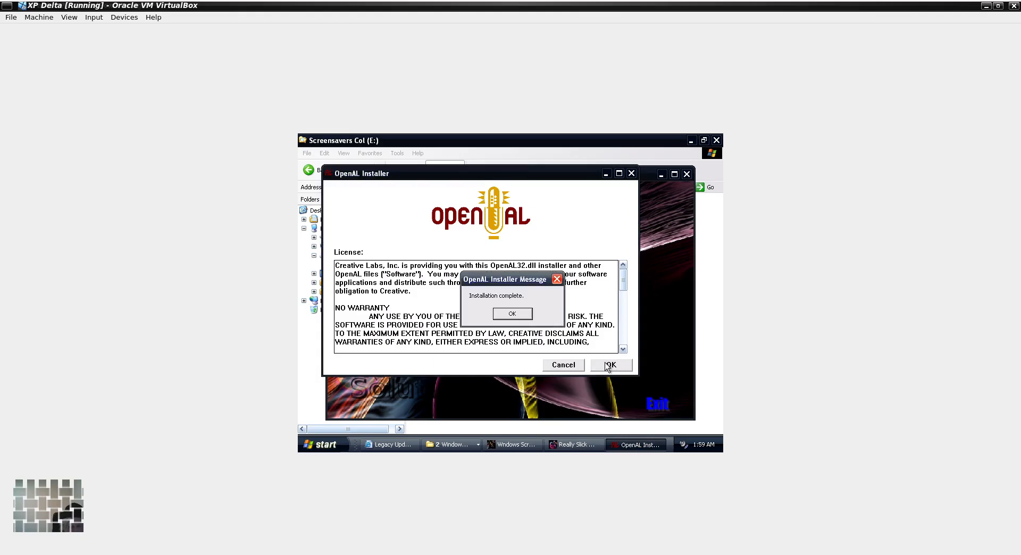
click(521, 321)
click(590, 350)
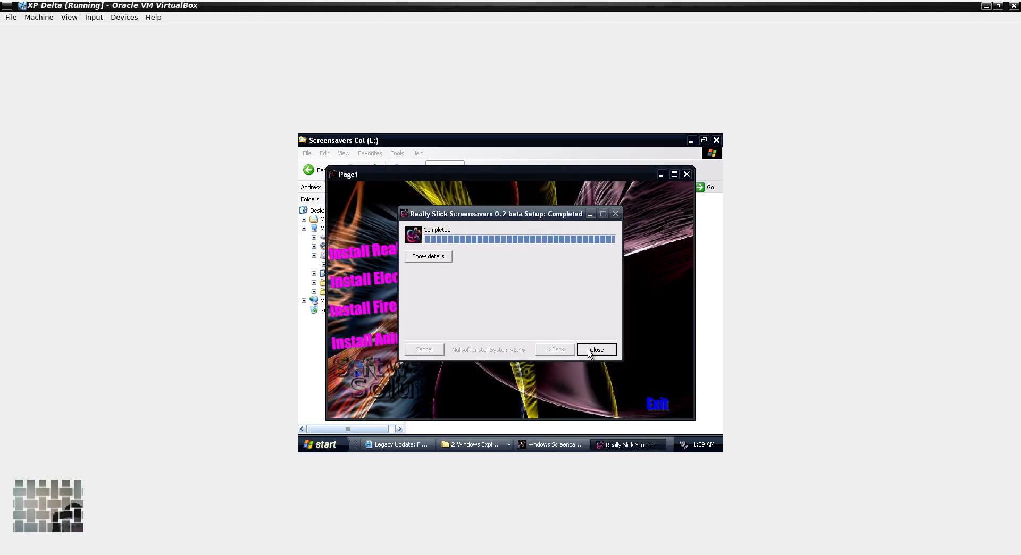
Install the FireFlies screen saver from the disc's launcher, and close the launcher and the open folder windows.
click(390, 310)
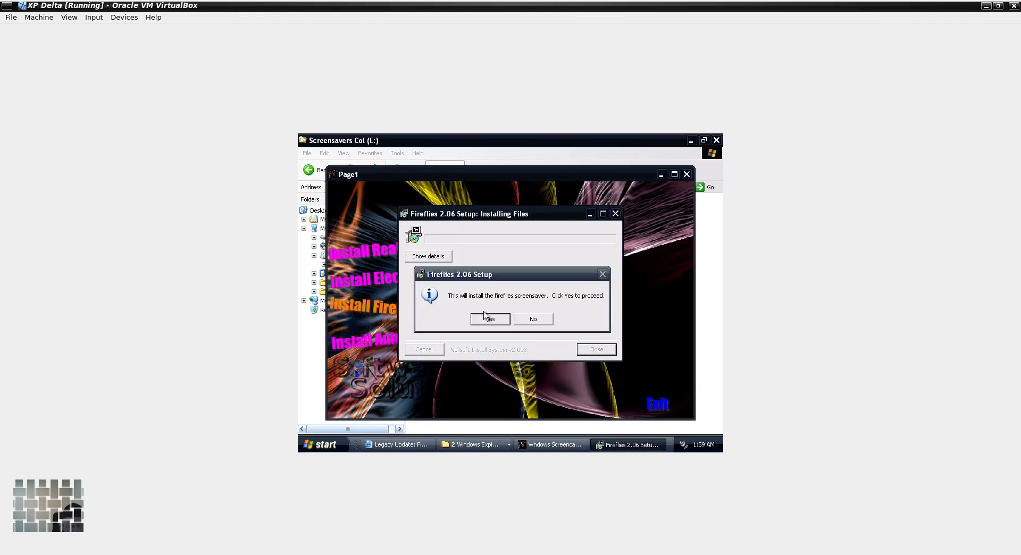
click(488, 319)
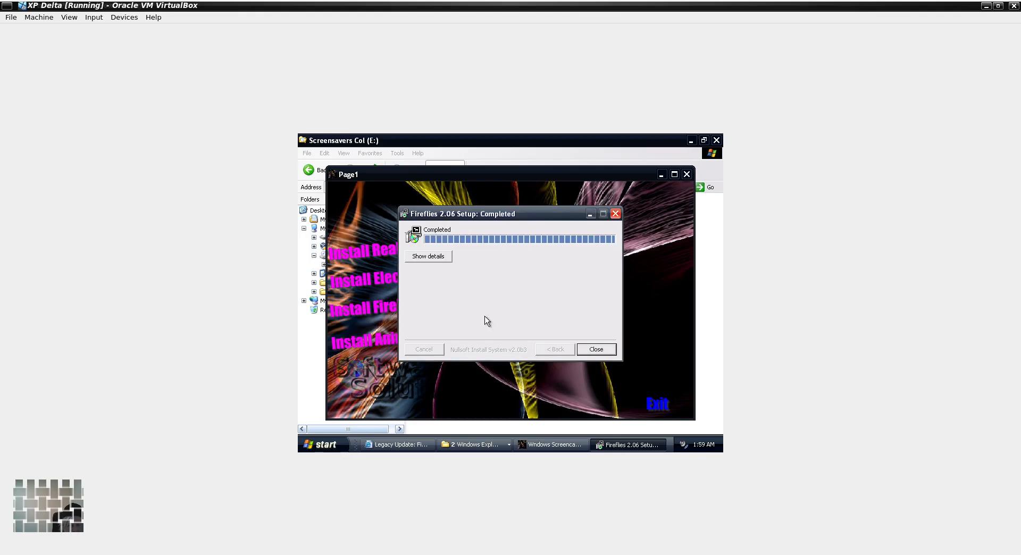
click(597, 349)
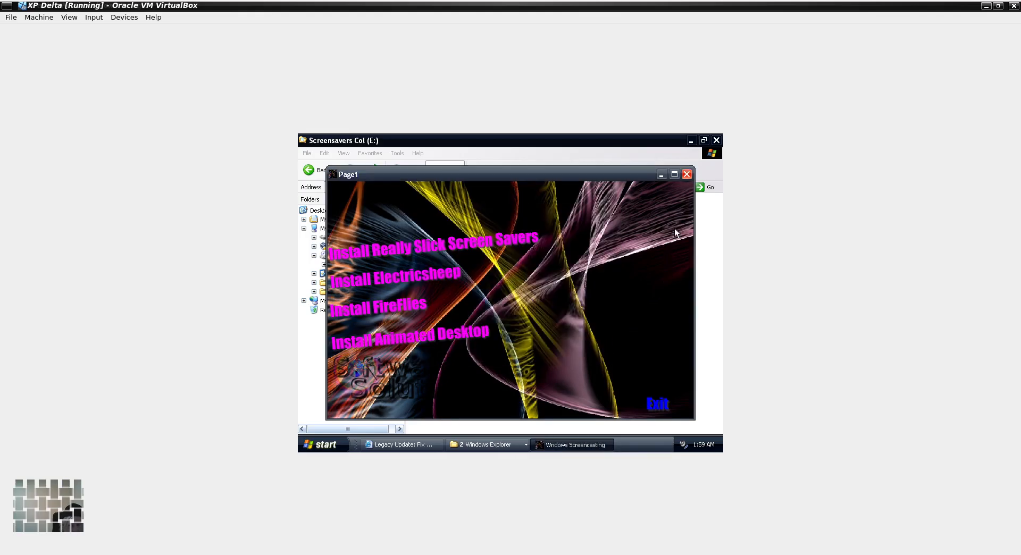
click(686, 174)
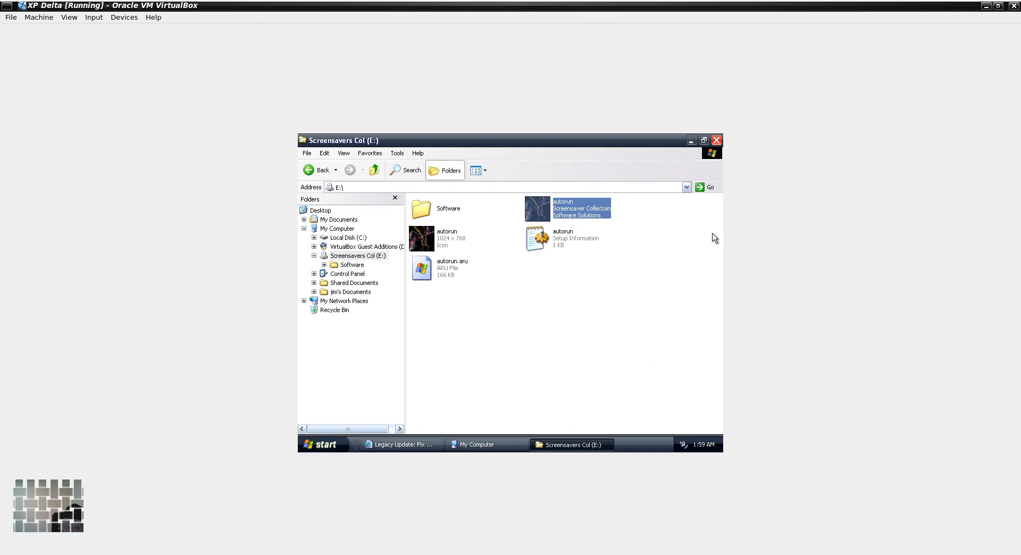
click(717, 141)
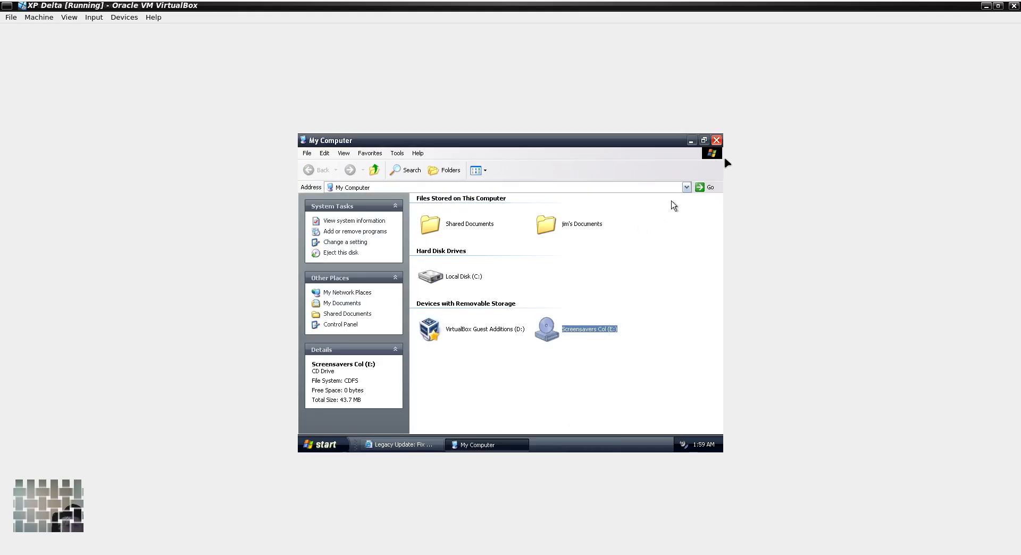
click(716, 141)
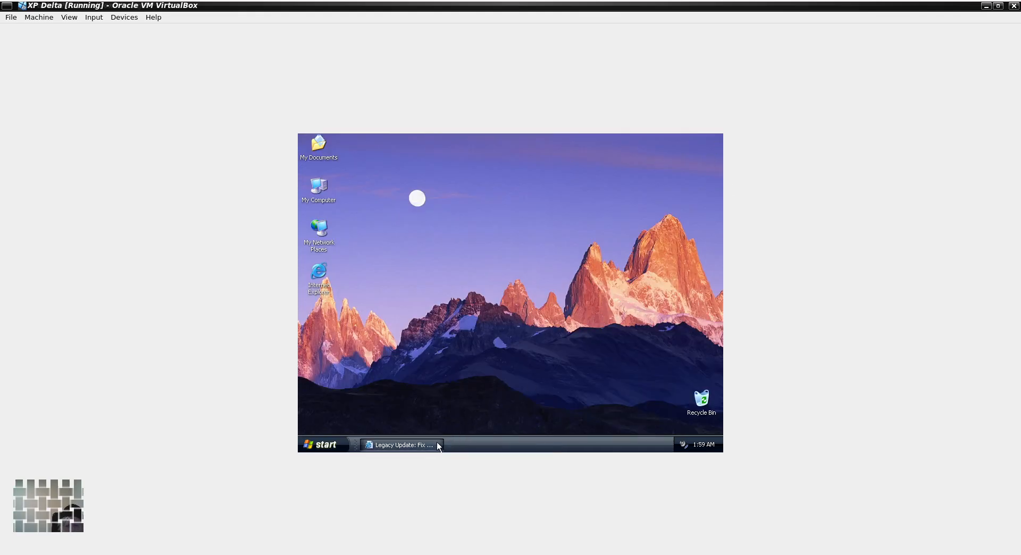
Try to install the Microsoft .NET Framework 4 Client Profile update (KB982670) through Legacy Update, cancel it and minimize the browser.
click(404, 445)
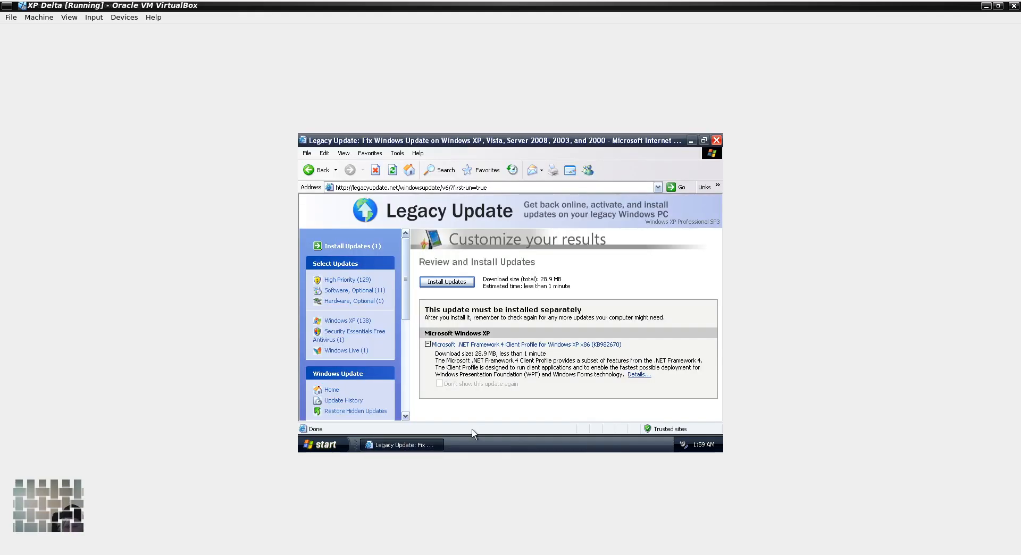
click(453, 283)
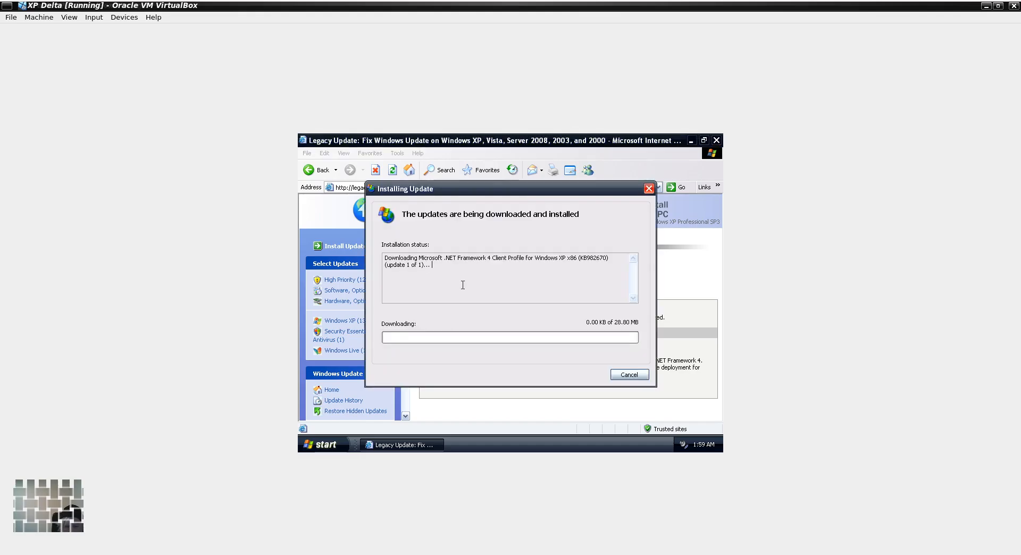
click(689, 142)
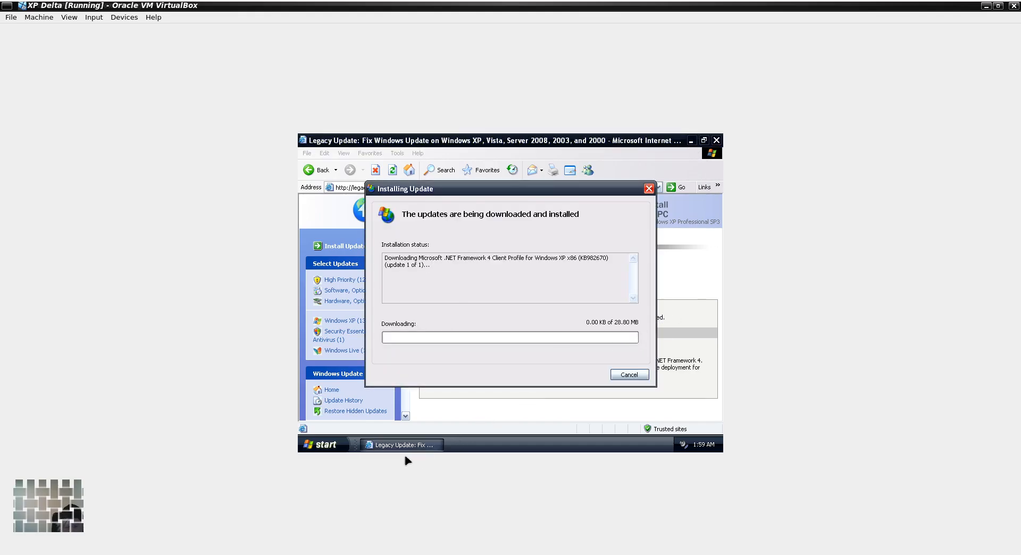
click(326, 445)
click(326, 445)
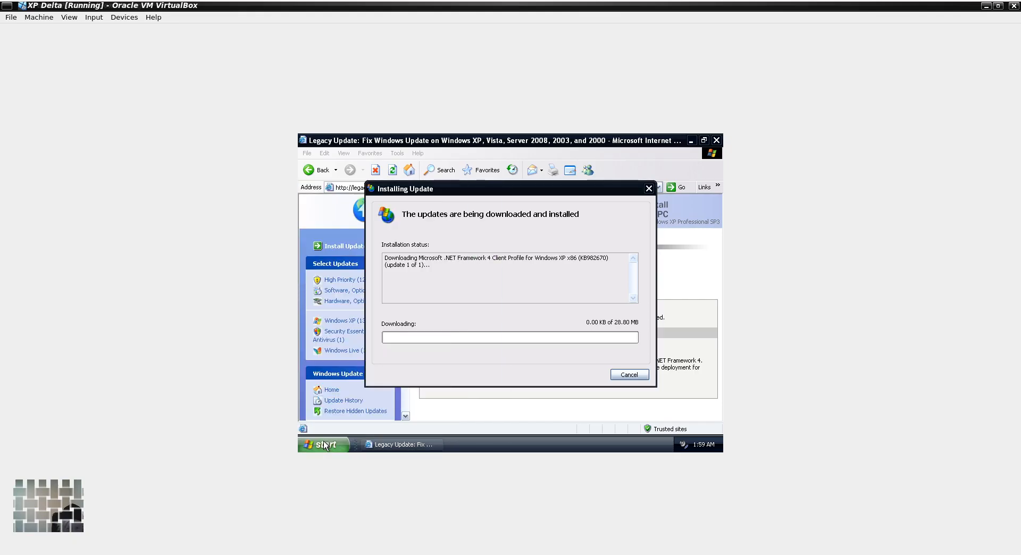
click(446, 330)
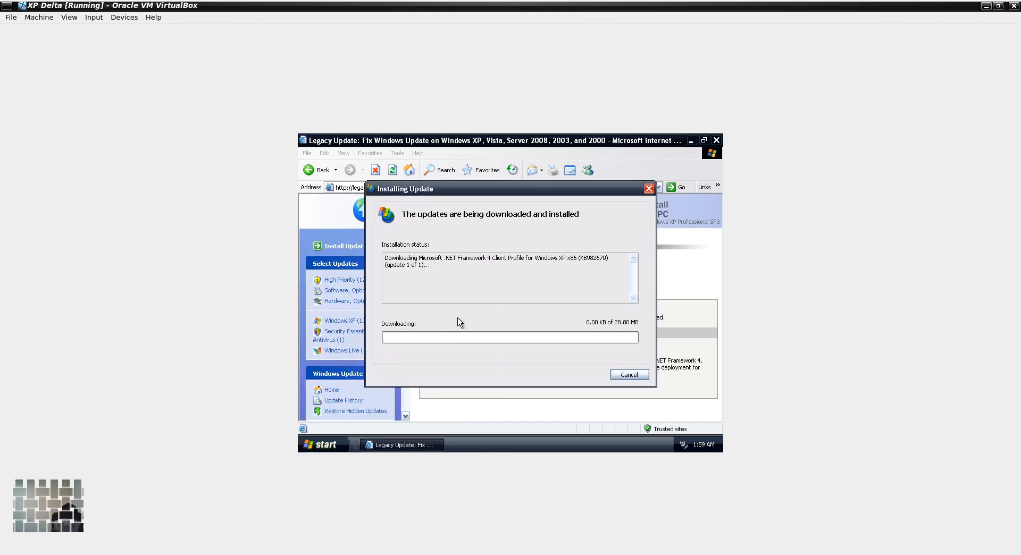
click(628, 374)
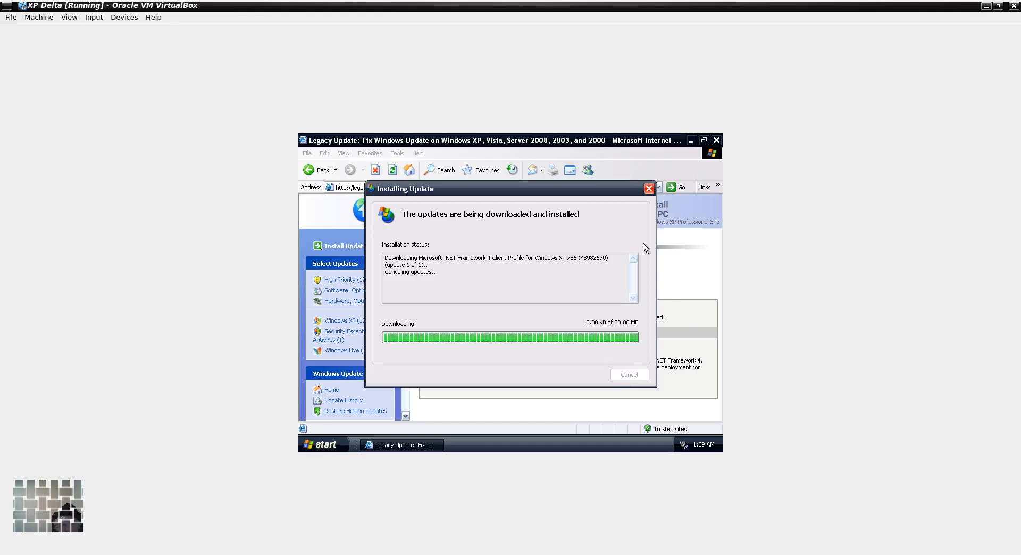
click(649, 188)
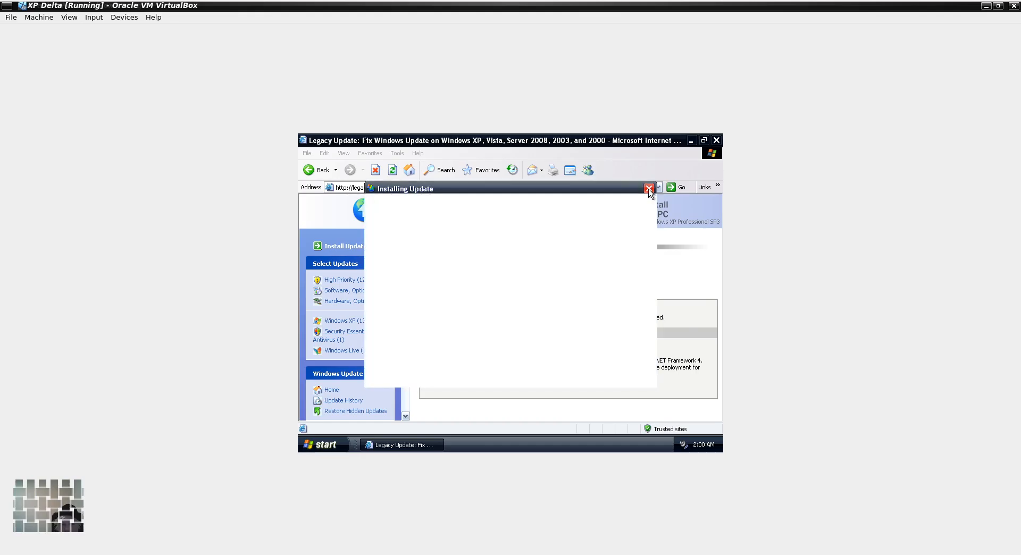
click(691, 141)
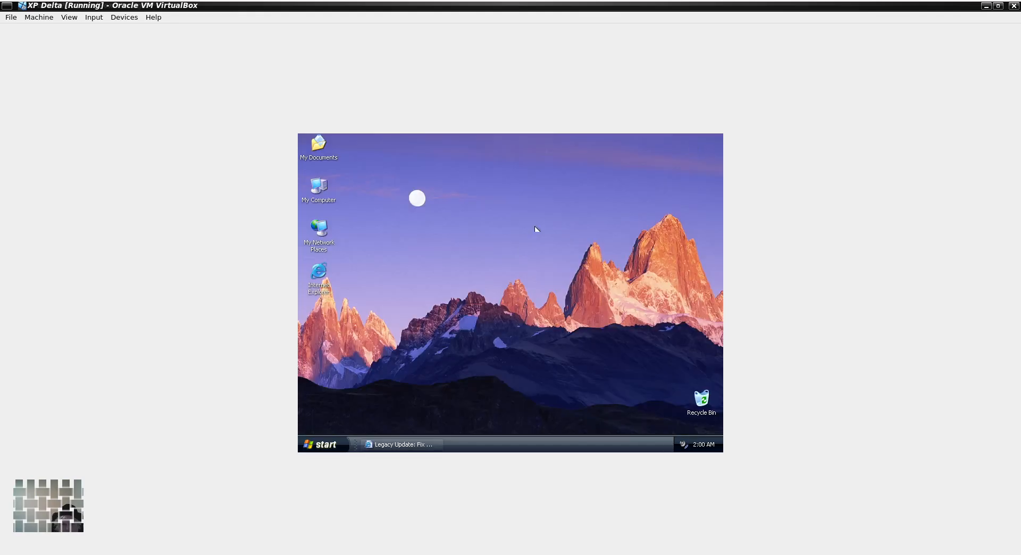
Try to choose Euphoria as the screen saver in Display Properties, and close the dialog.
right_click(484, 267)
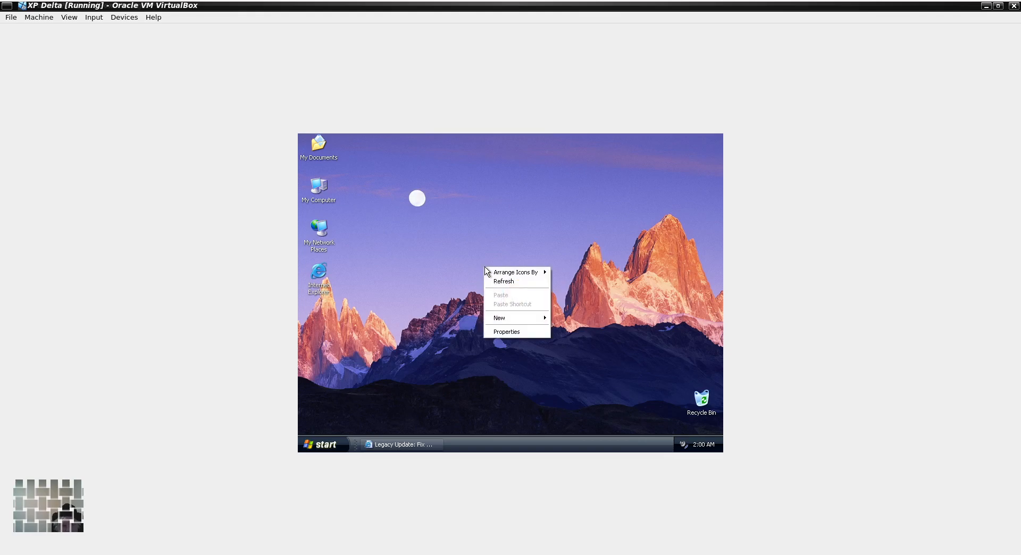
click(507, 330)
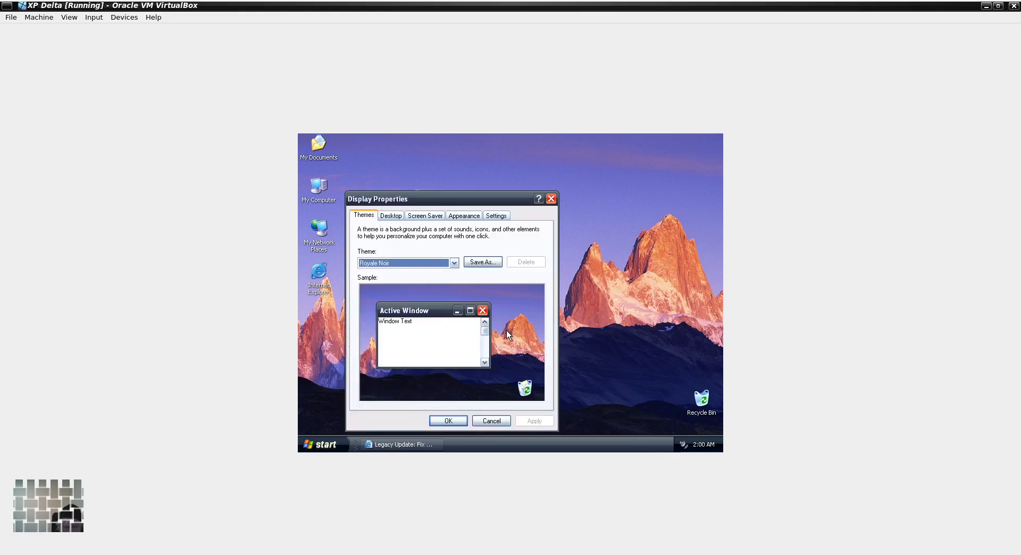
click(435, 219)
click(414, 334)
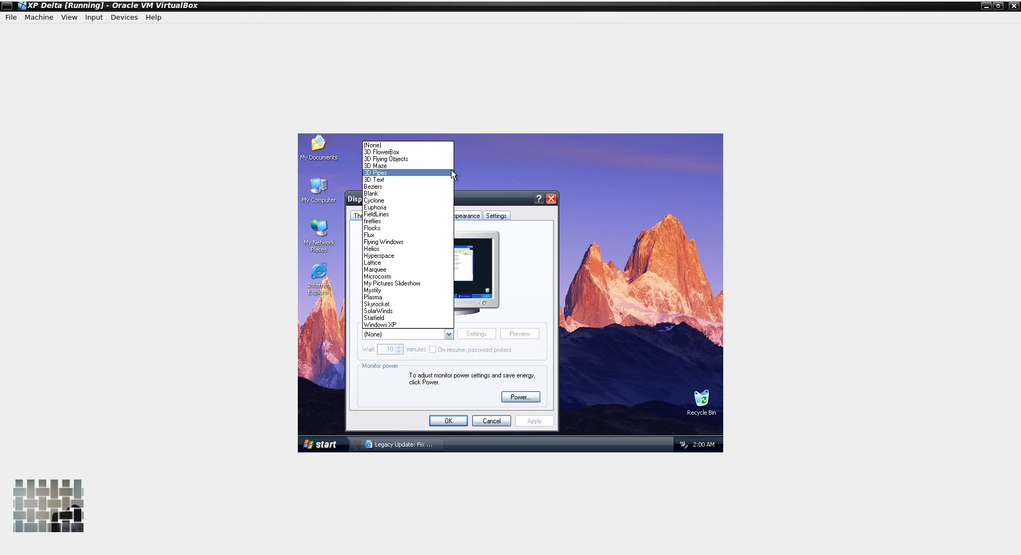
click(431, 207)
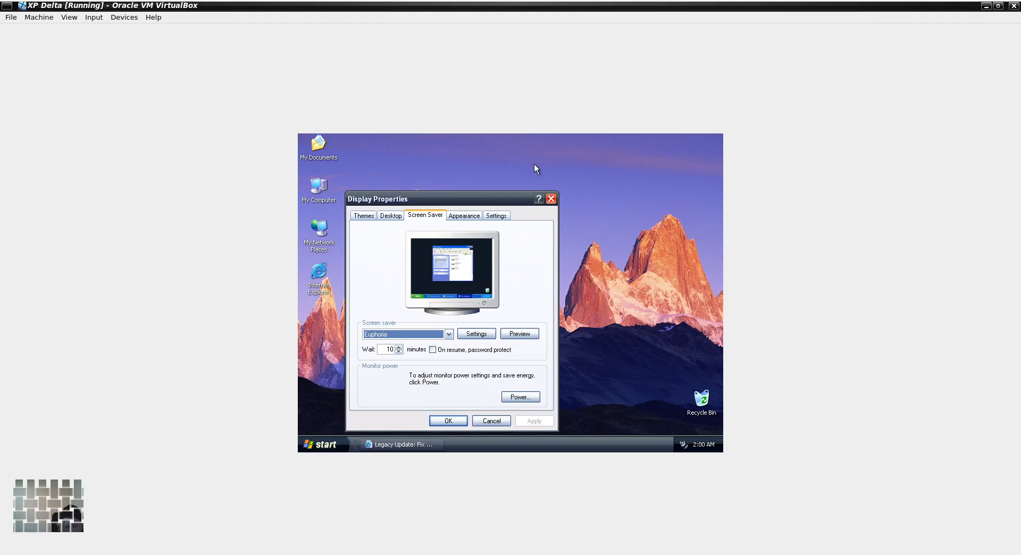
drag(510, 199, 550, 166)
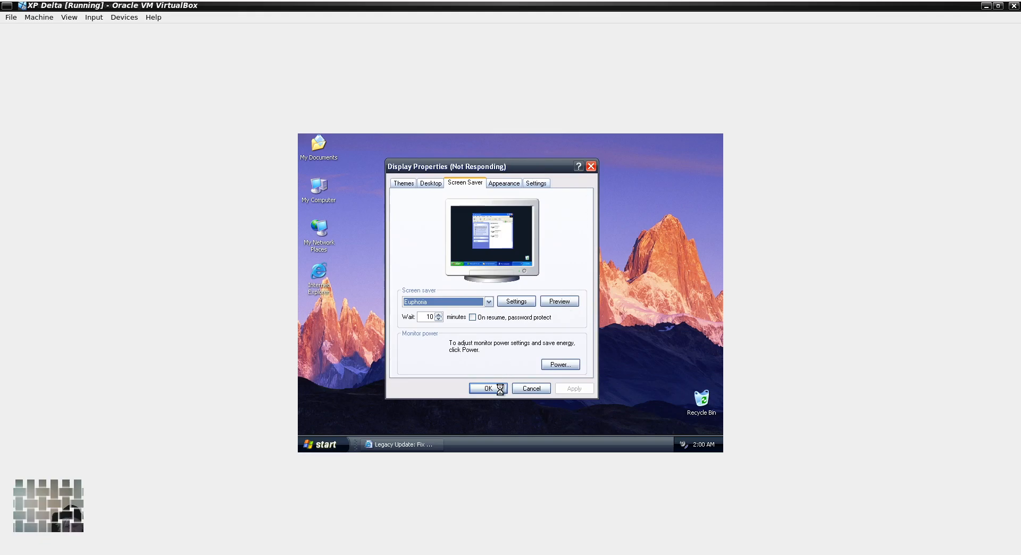
click(592, 167)
click(535, 336)
Set the screen resolution to 1400 by 1050 pixels with Highest (32 bit) color quality in Display Properties, and keep the new settings.
right_click(499, 209)
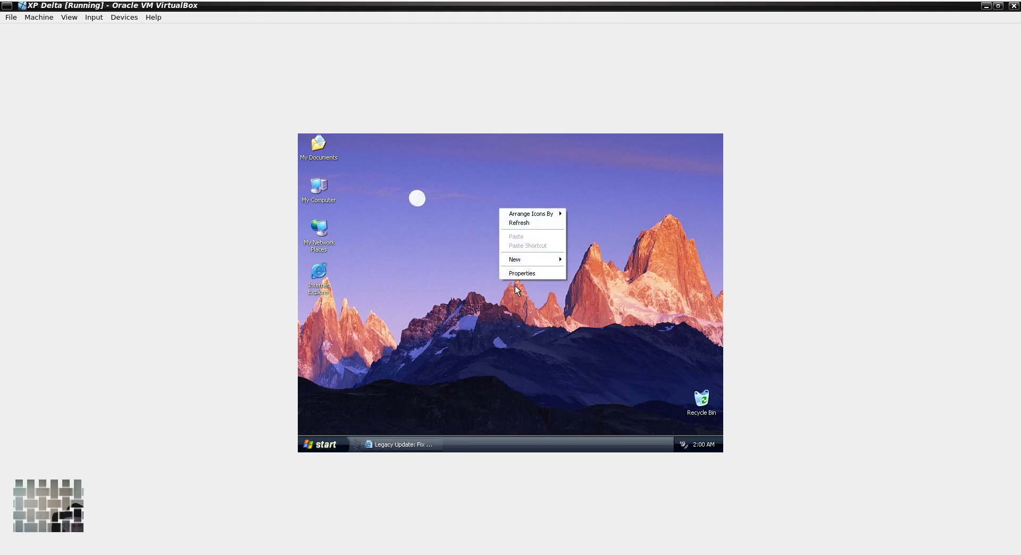
click(516, 273)
click(429, 175)
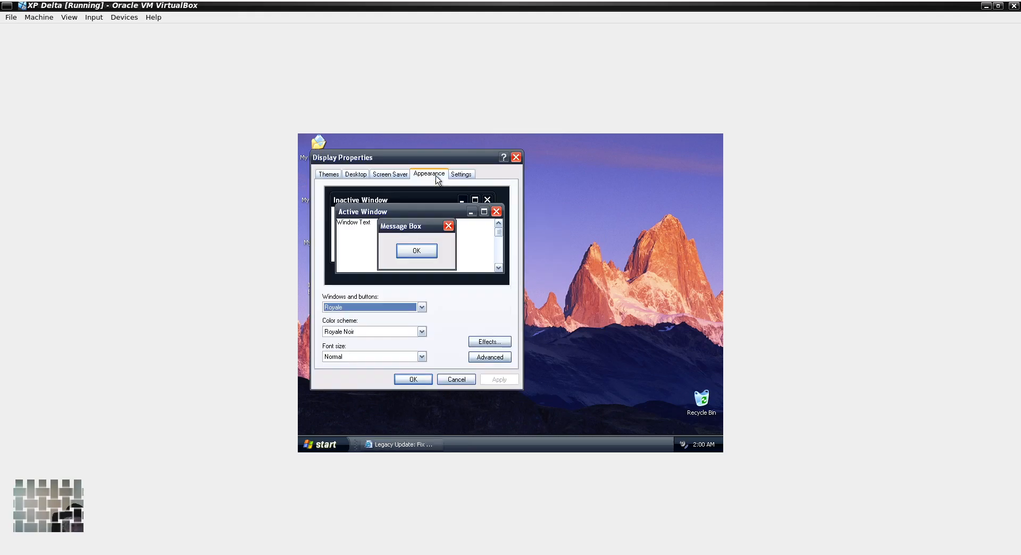
click(456, 175)
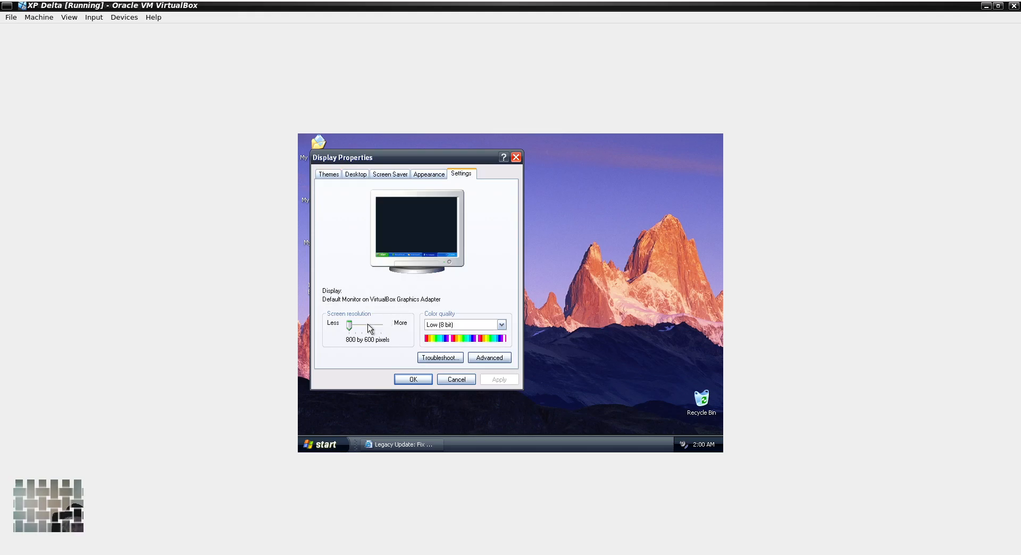
click(349, 325)
drag(349, 326, 381, 326)
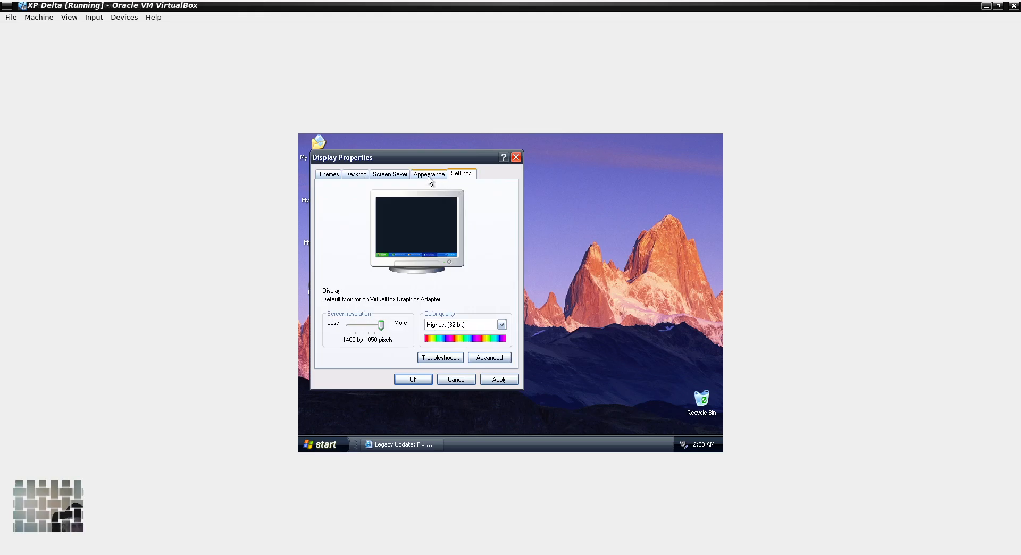
click(499, 379)
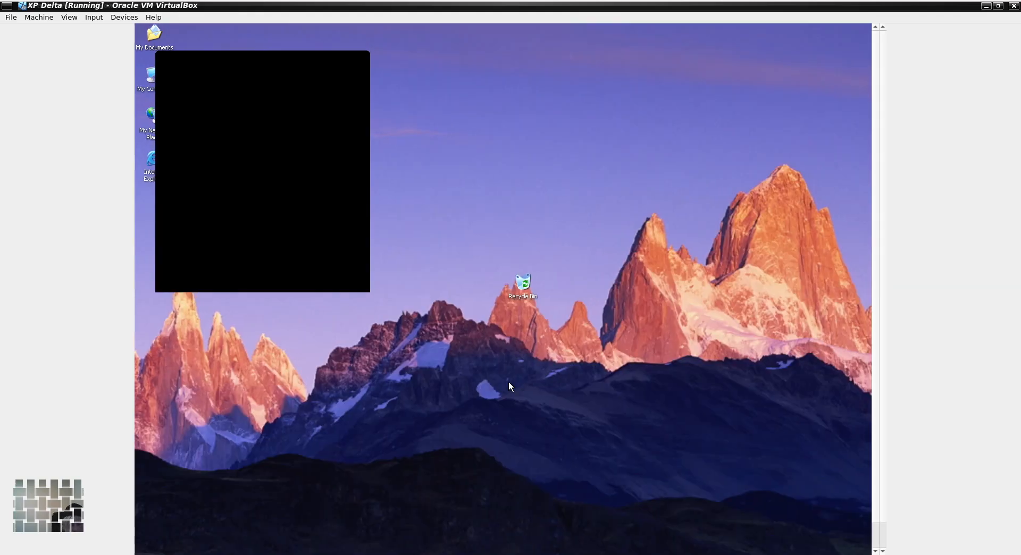
click(299, 148)
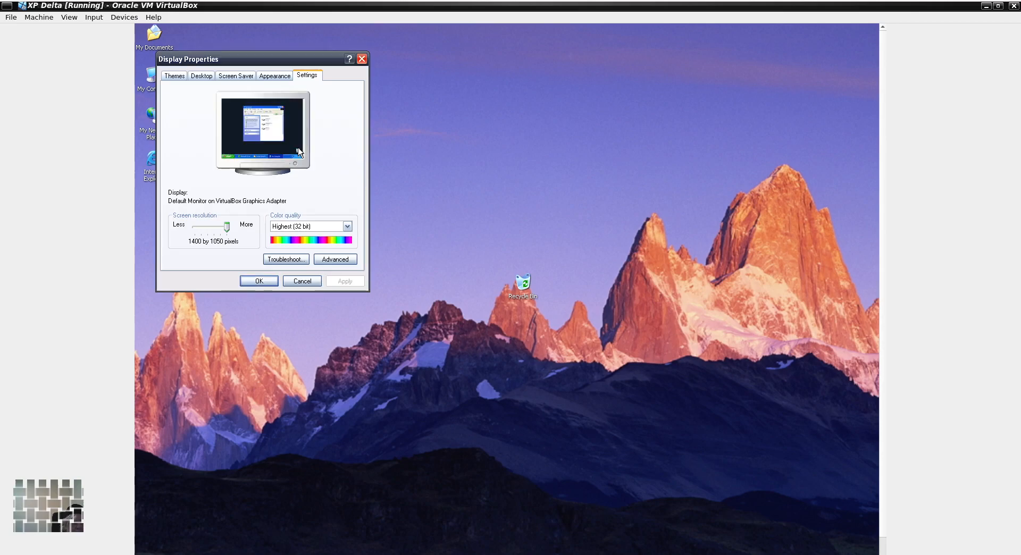
click(259, 281)
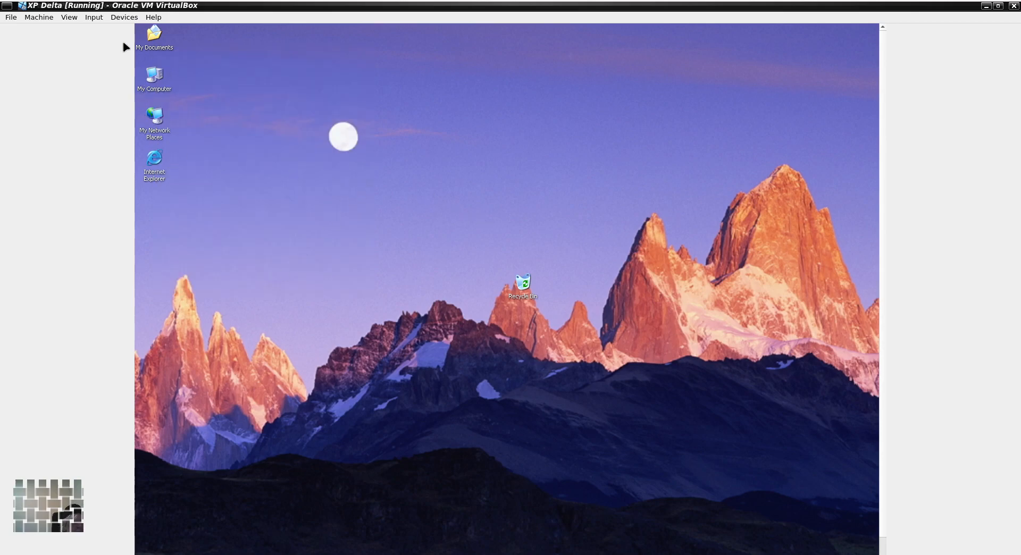
Switch the XP Delta virtual machine window to full-screen mode.
click(70, 17)
click(80, 31)
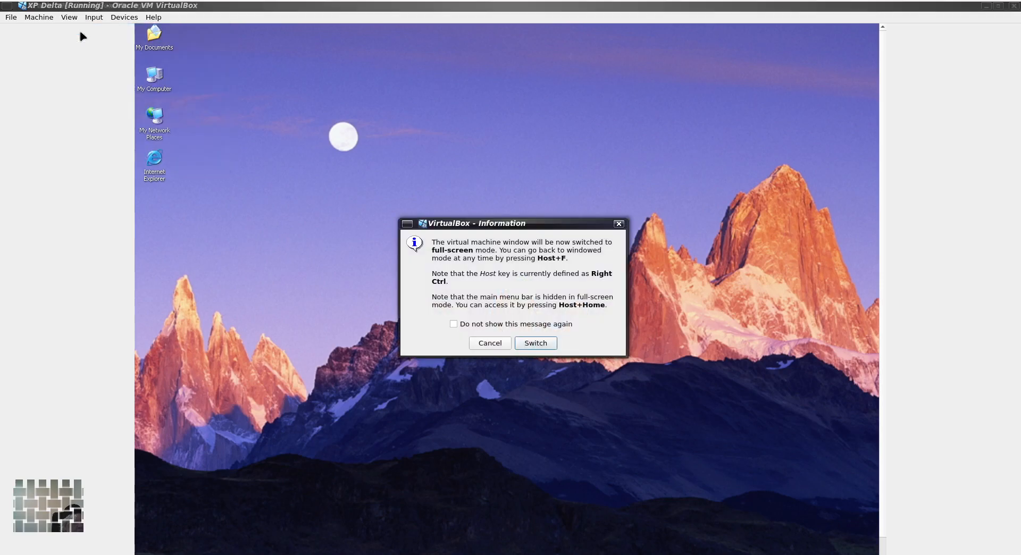
click(525, 343)
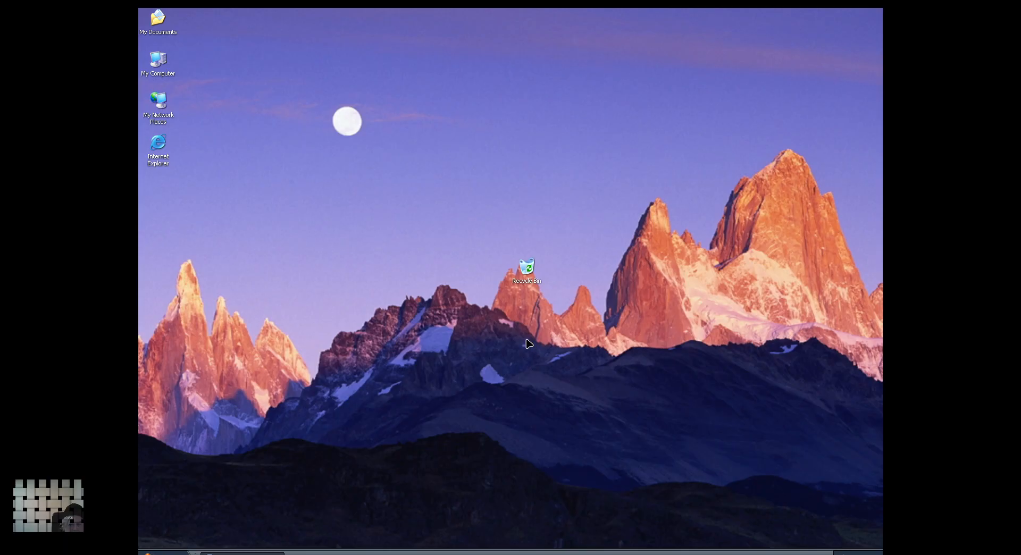
Set the display's color quality to Medium (16 bit), keep the new settings and close Display Properties.
right_click(457, 240)
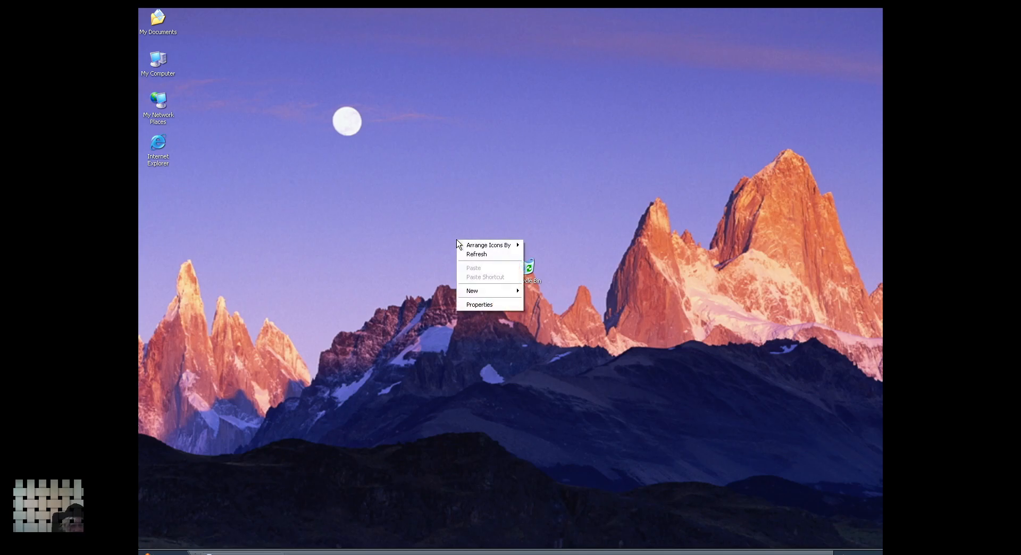
click(483, 304)
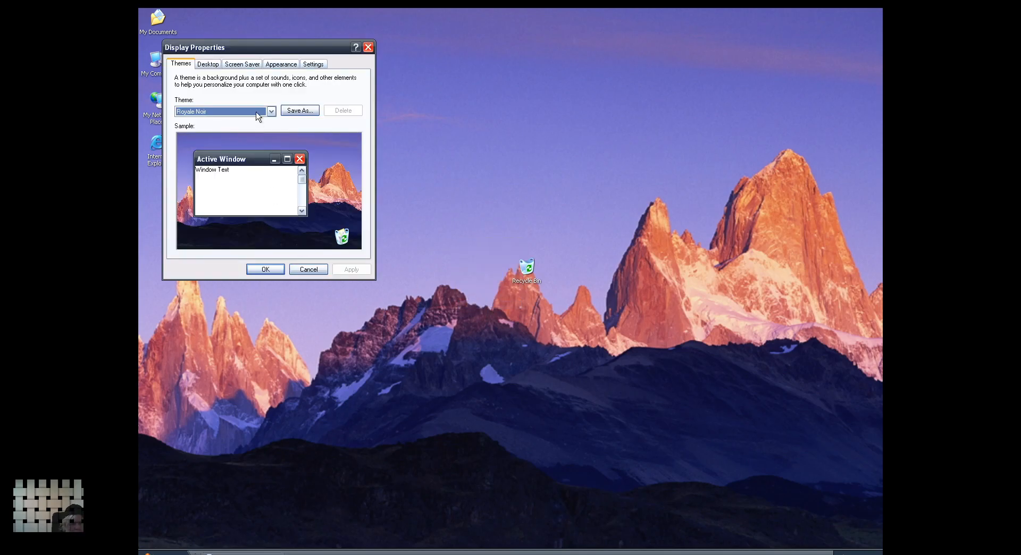
click(295, 65)
click(313, 66)
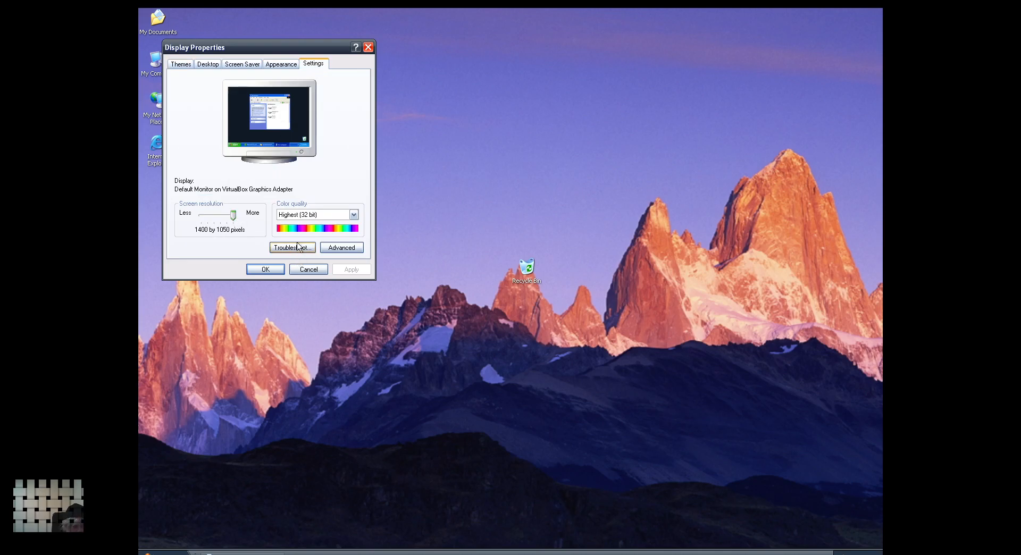
click(353, 216)
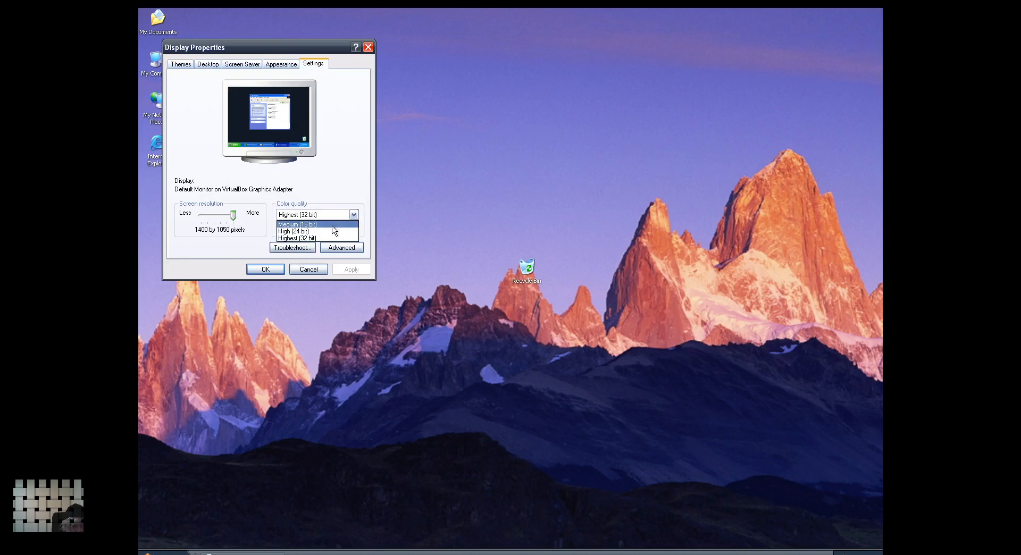
click(332, 225)
click(350, 269)
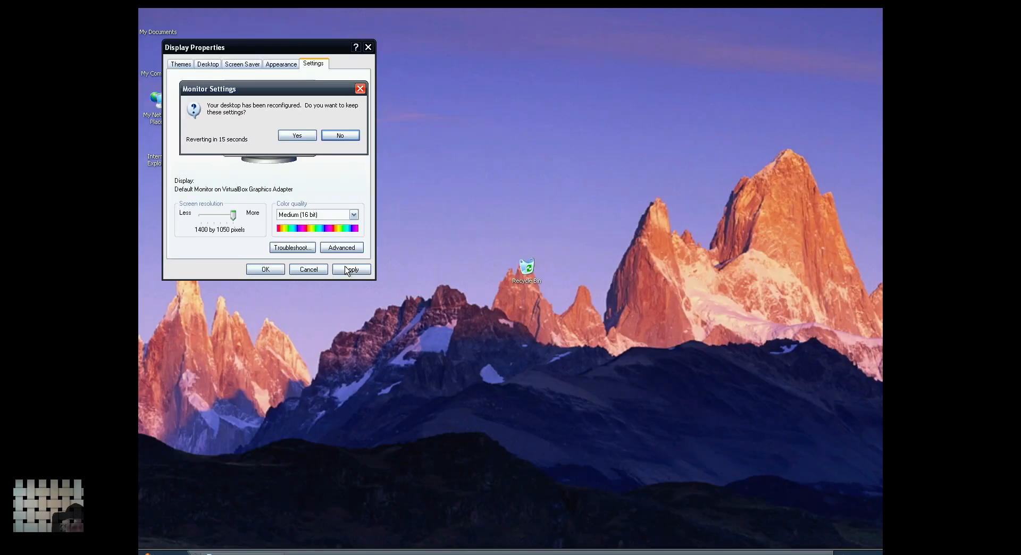
click(298, 136)
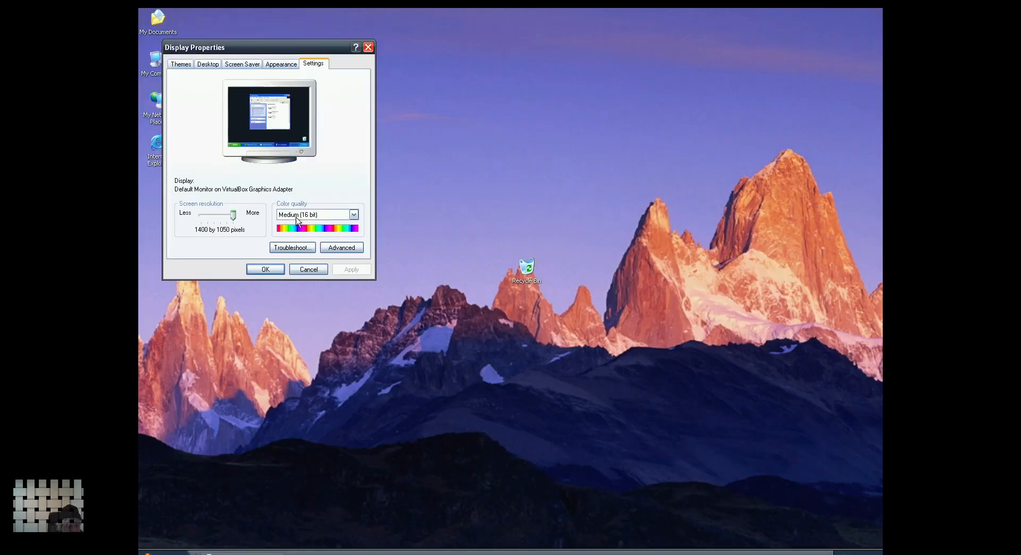
click(266, 270)
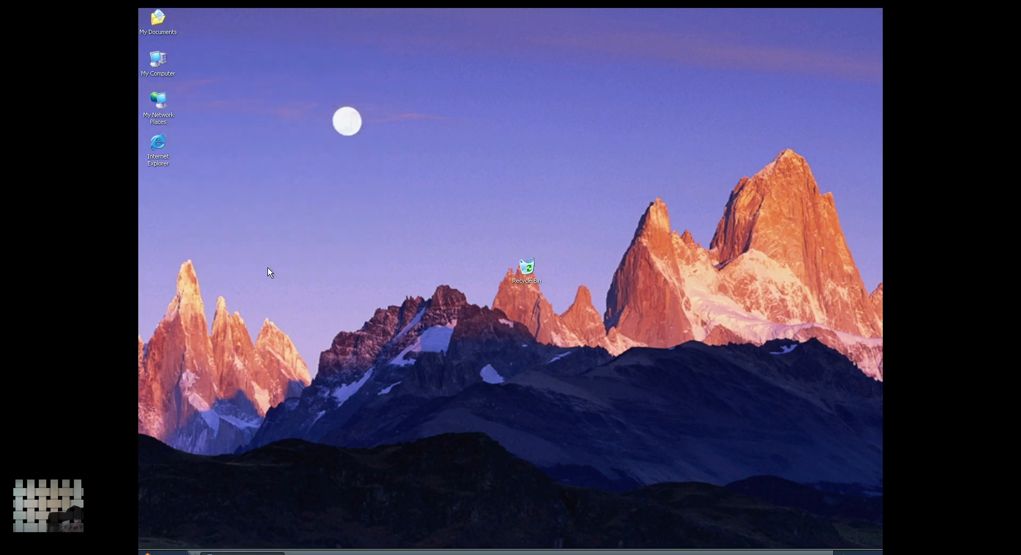
Check the screen resolution and color quality in the display settings, and close the dialog.
right_click(354, 190)
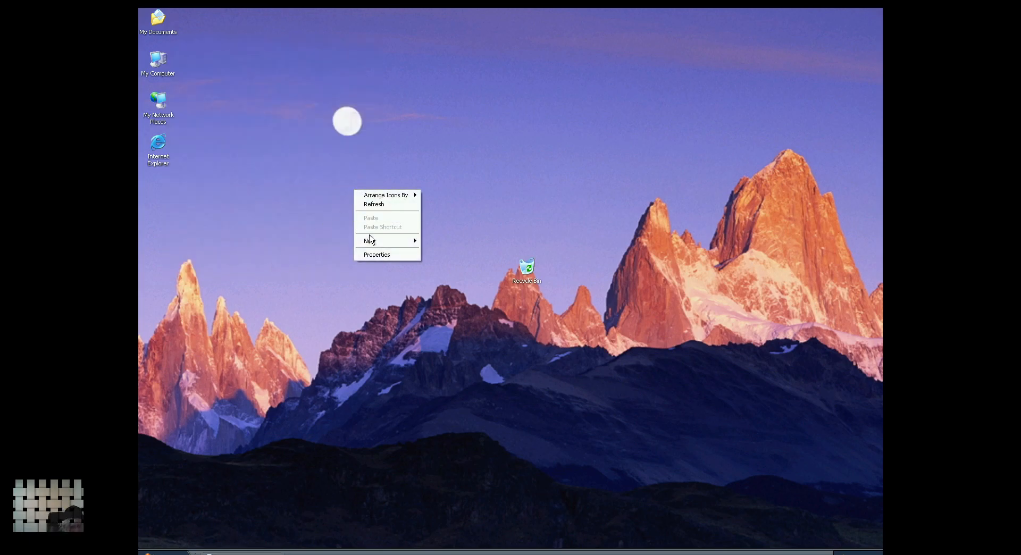
mouse_move(374, 244)
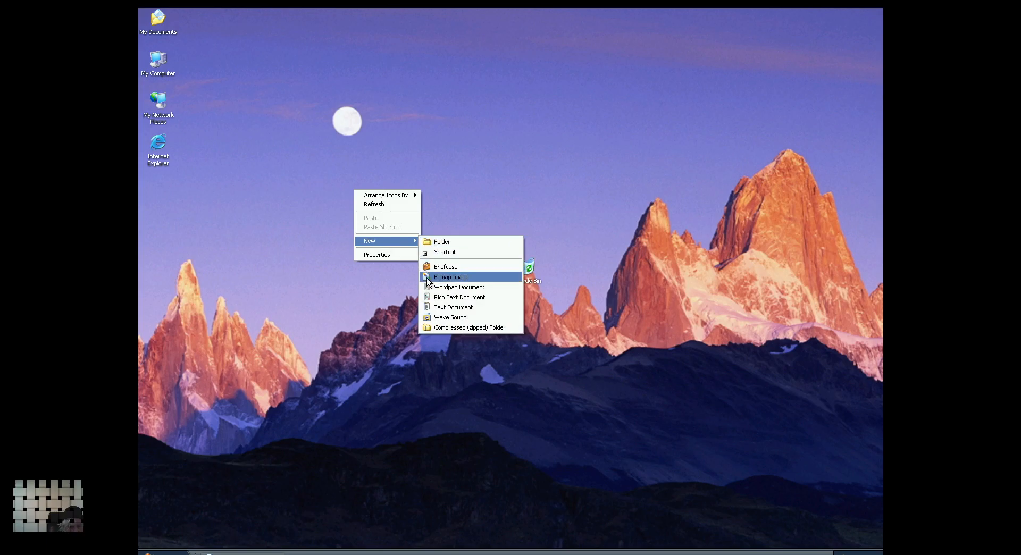
click(525, 174)
right_click(416, 182)
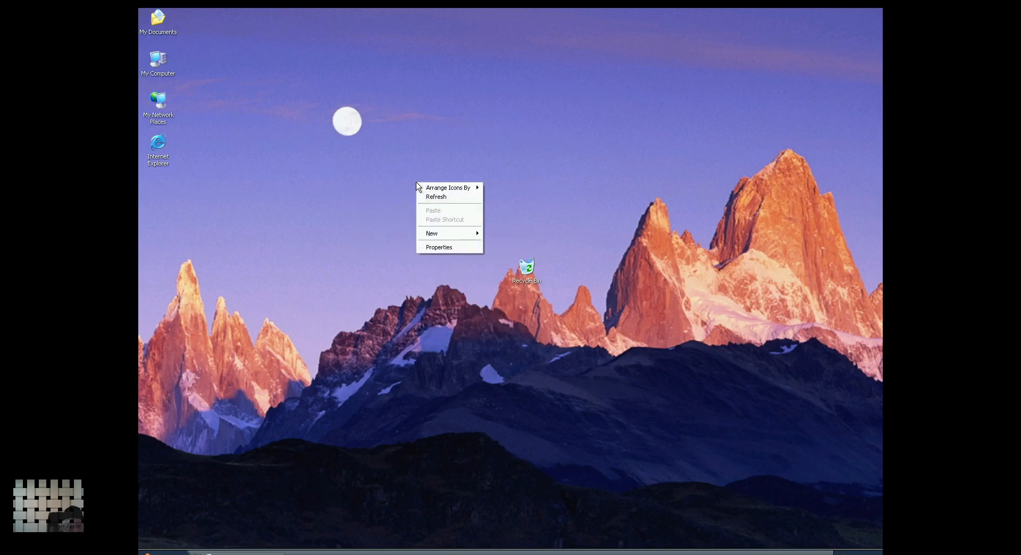
click(430, 251)
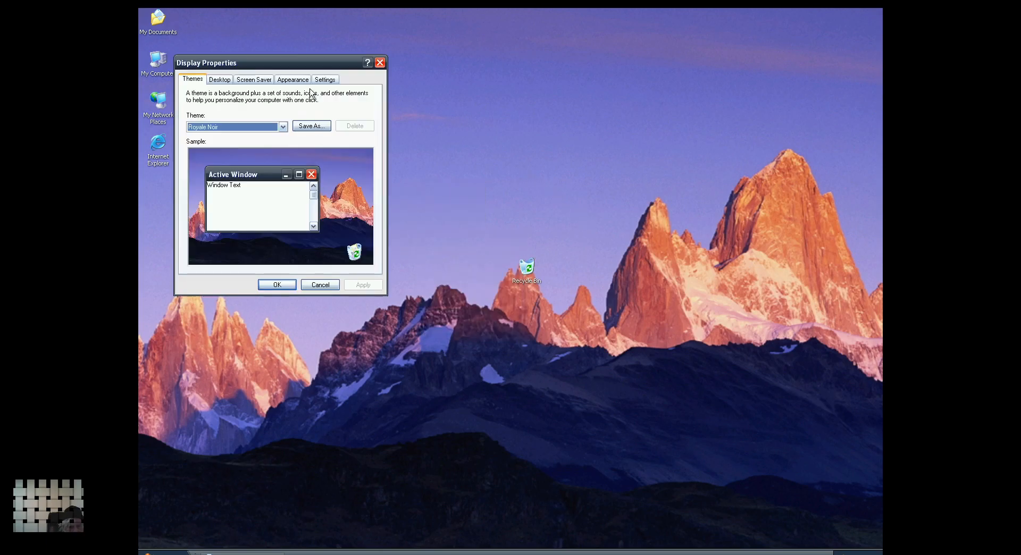
click(326, 79)
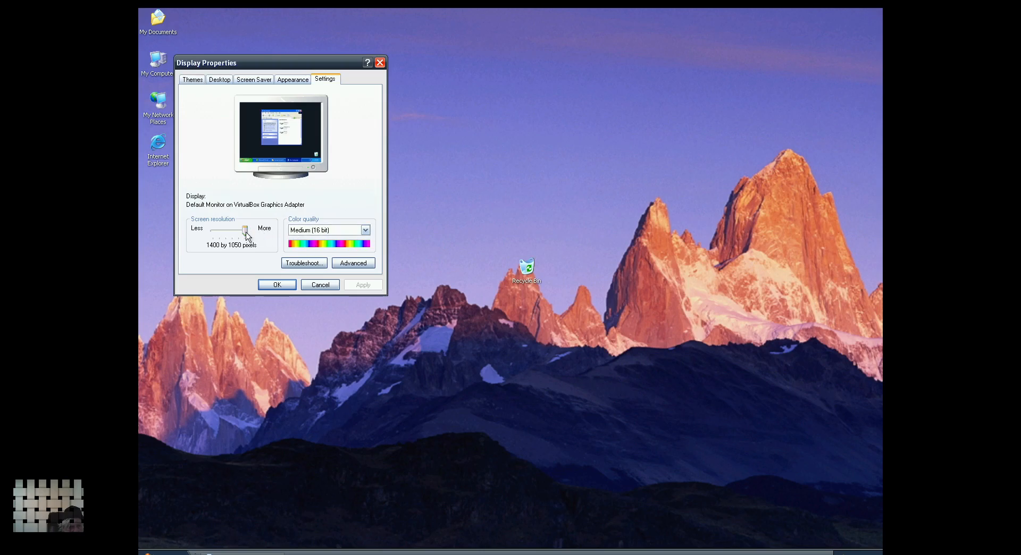
click(326, 288)
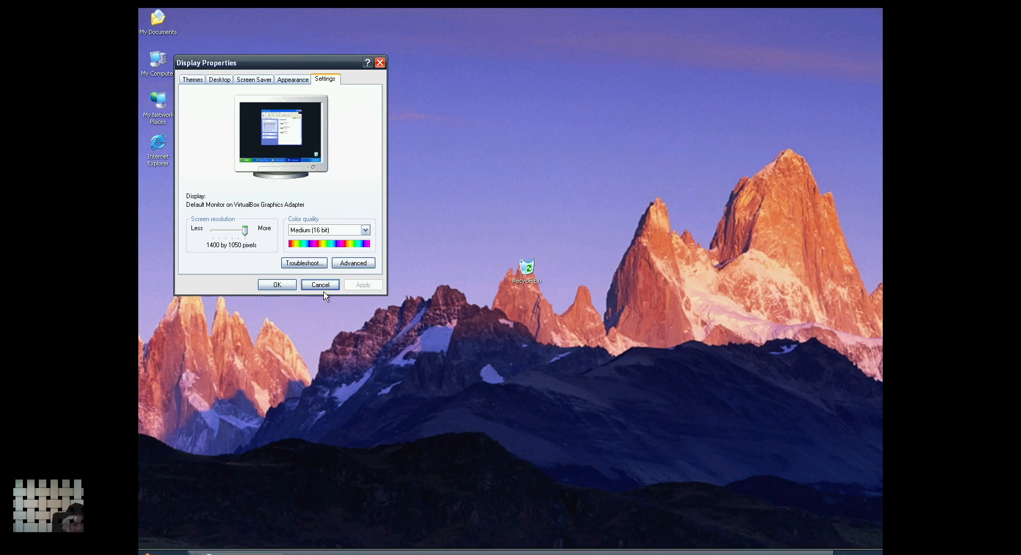
click(279, 285)
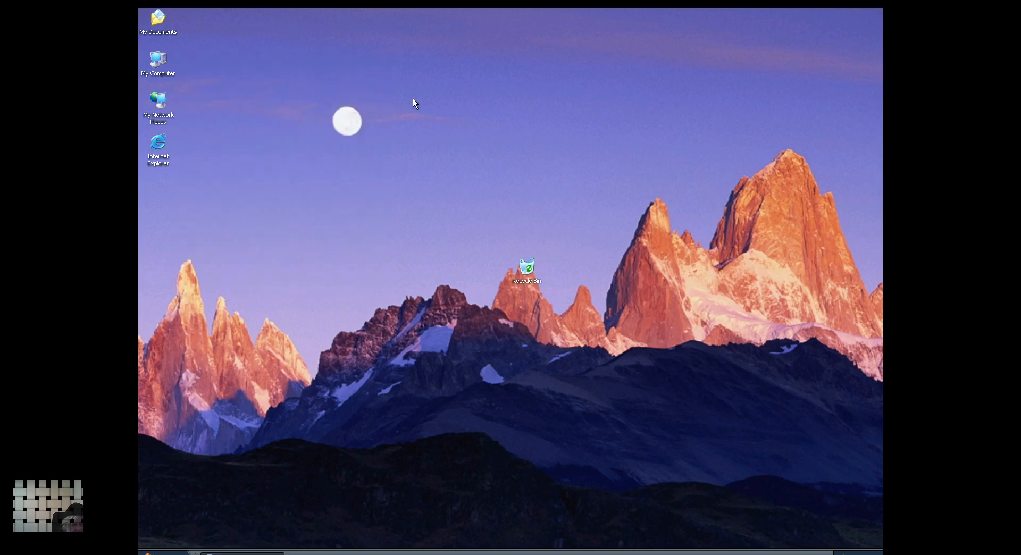
click(159, 552)
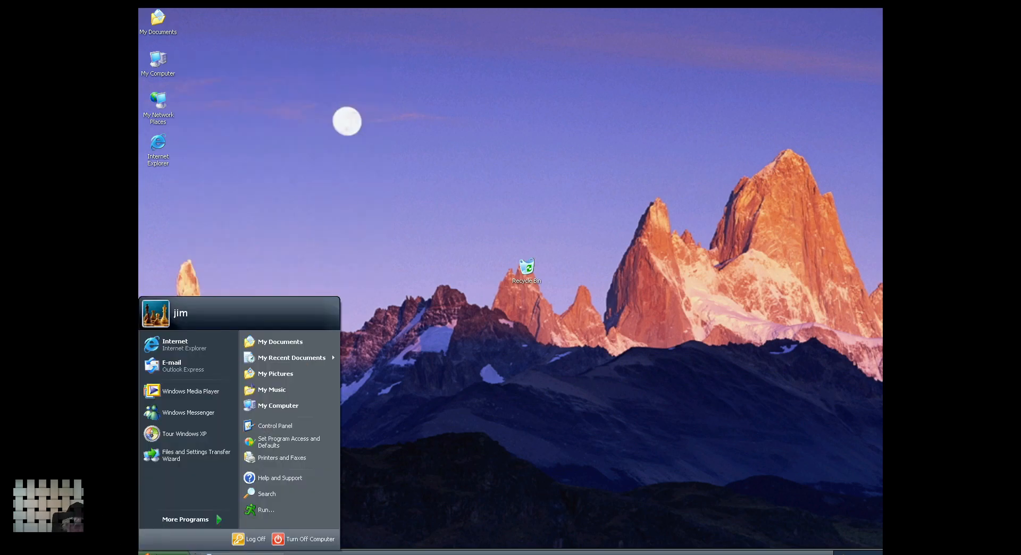
click(385, 358)
click(164, 553)
click(386, 244)
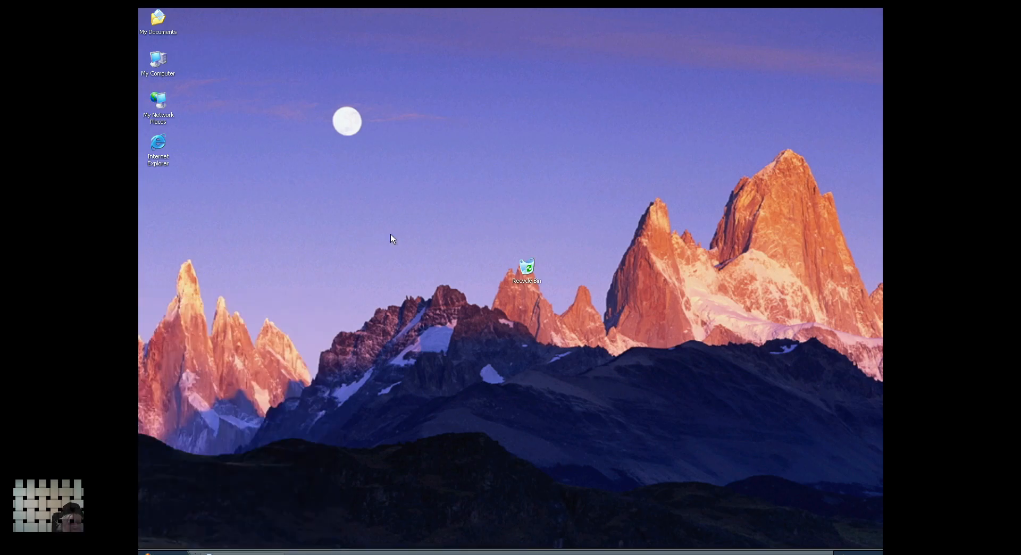
Try to select Euphoria as the screen saver in Display Properties.
right_click(485, 84)
click(509, 150)
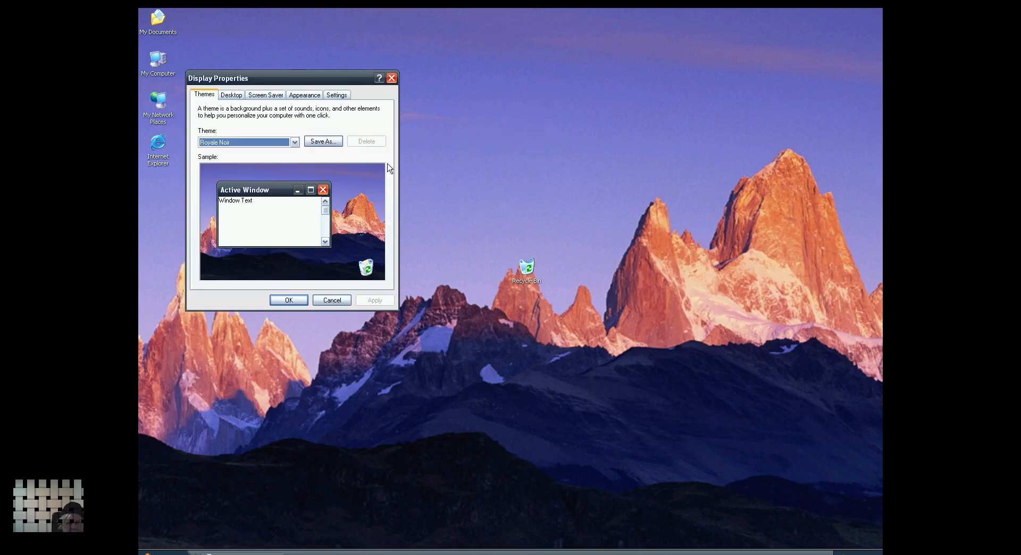
click(337, 95)
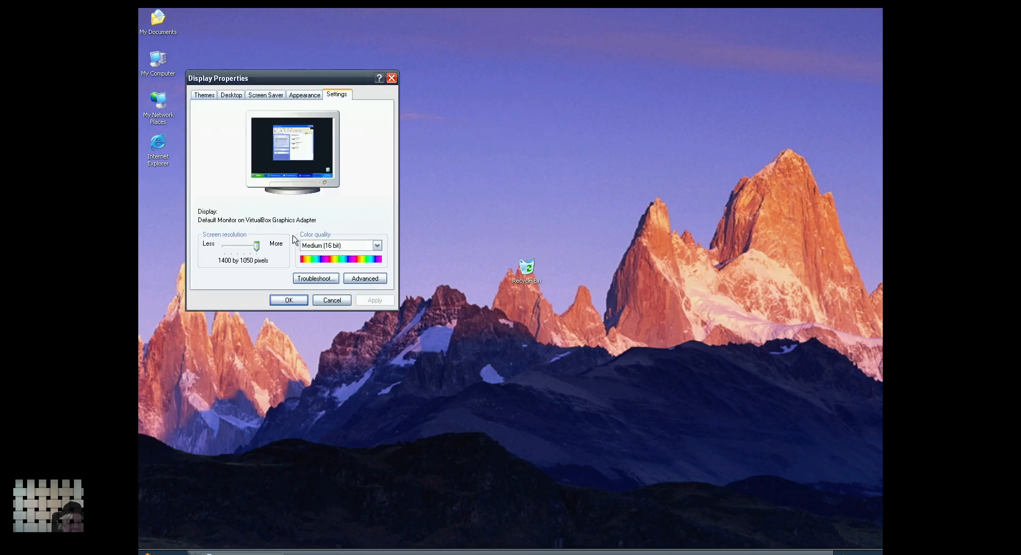
click(302, 97)
click(266, 97)
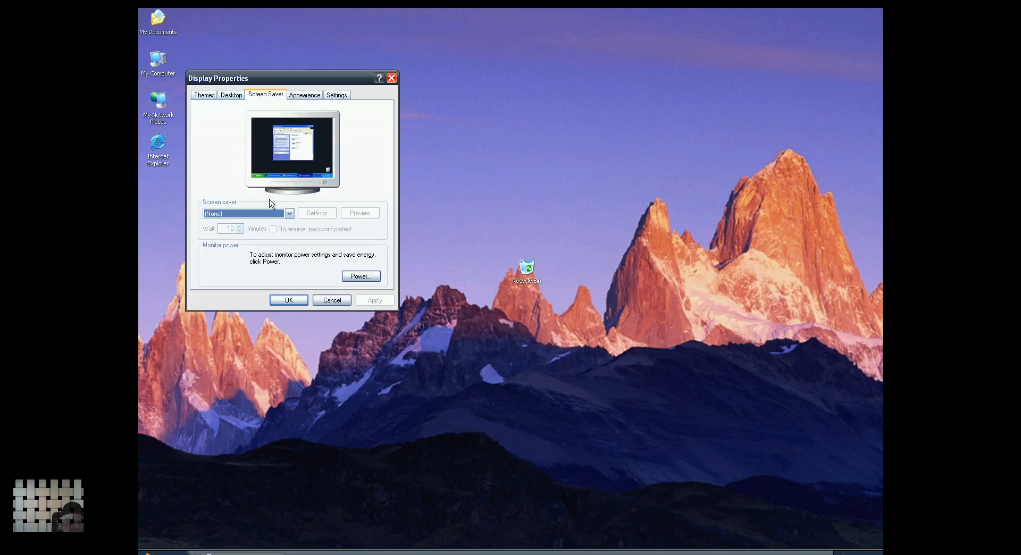
click(290, 213)
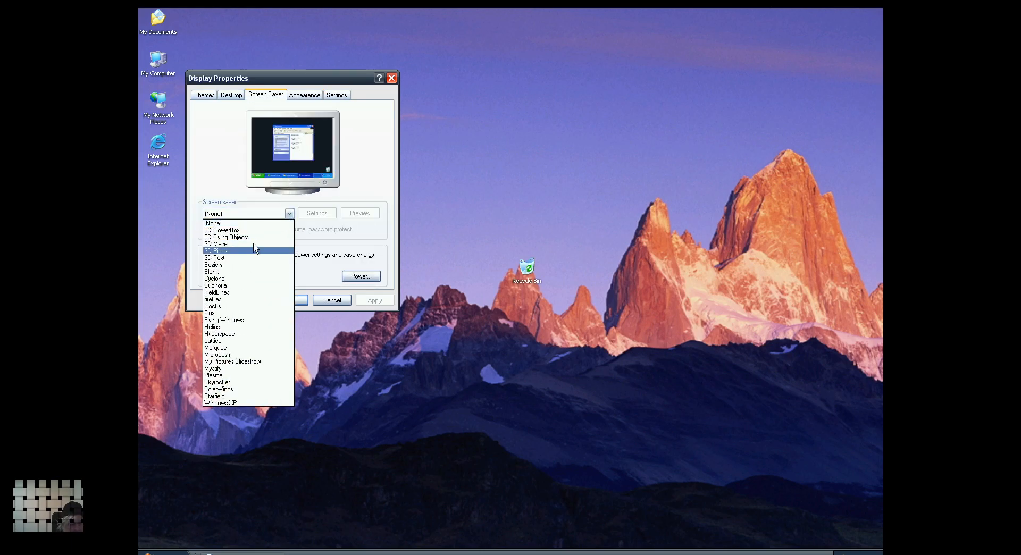
click(254, 285)
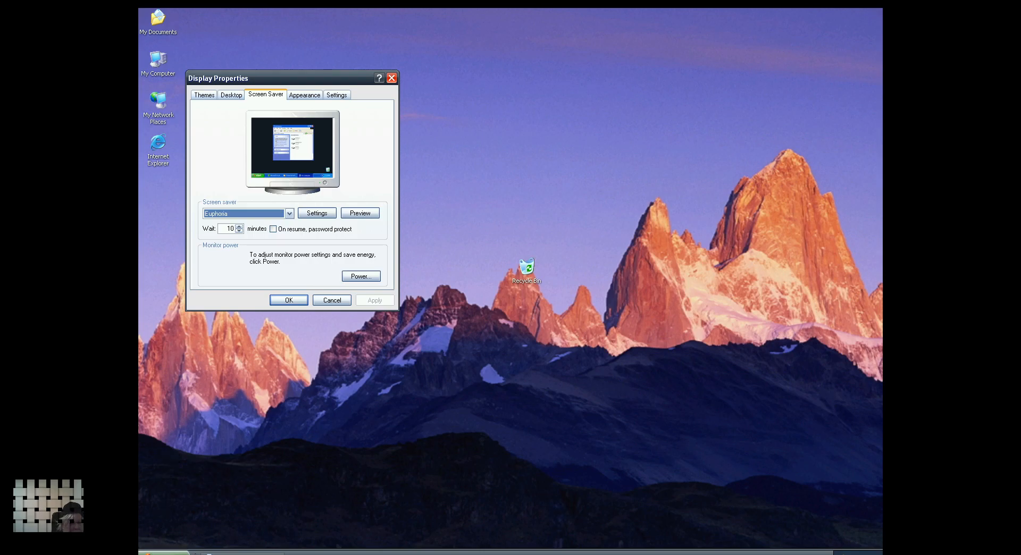
click(159, 553)
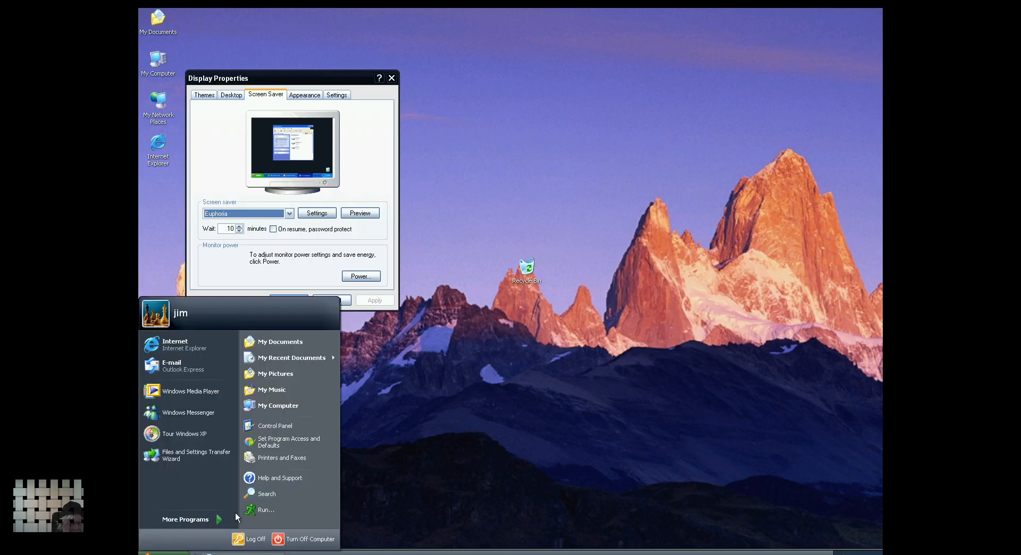
click(530, 331)
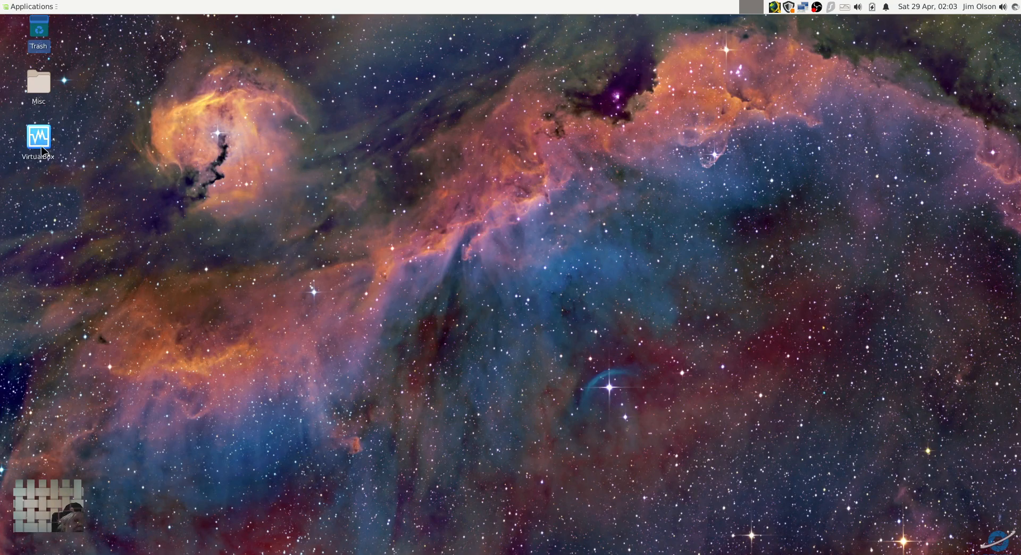
Open VirtualBox from the host desktop and start the XP Delta virtual machine, accepting the switch to Scale mode.
double_click(38, 138)
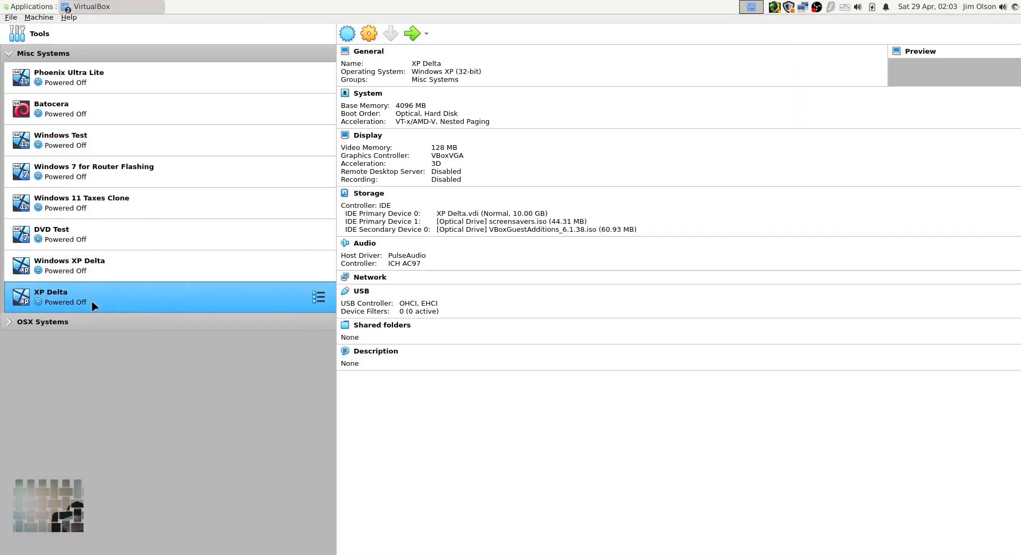
double_click(93, 306)
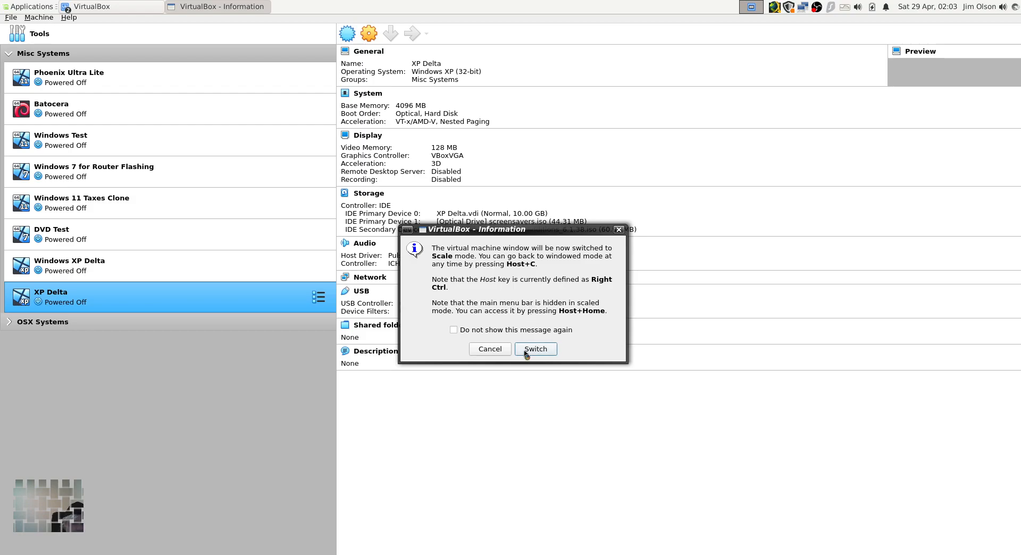
click(526, 352)
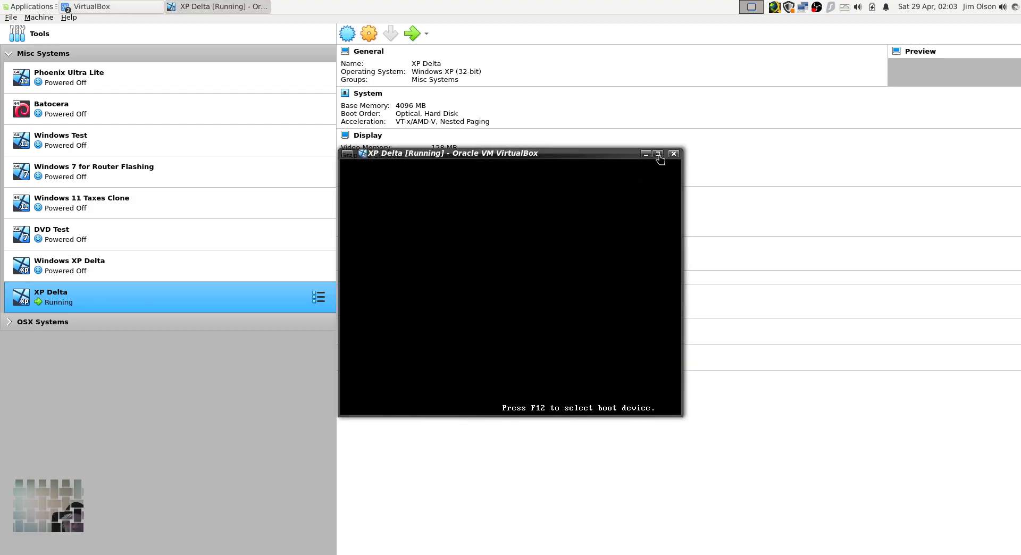
Maximize the XP Delta virtual machine window and arrange the icons on the XP desktop.
click(659, 154)
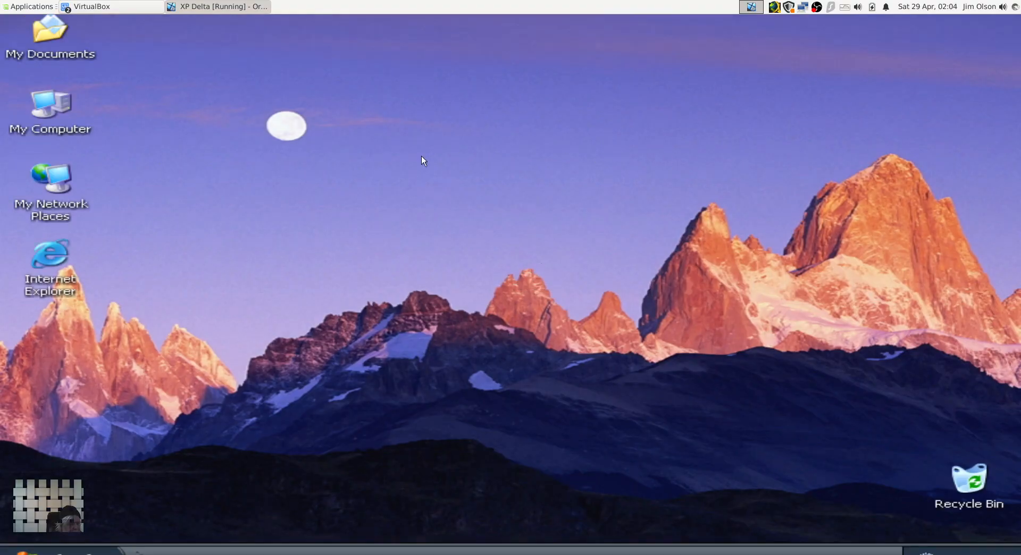
right_click(563, 218)
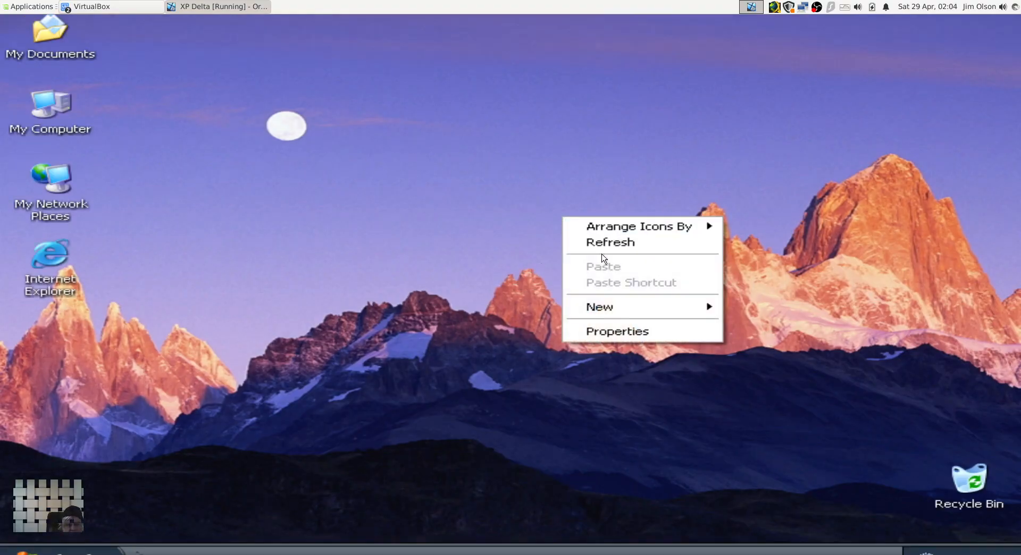
mouse_move(619, 228)
click(800, 228)
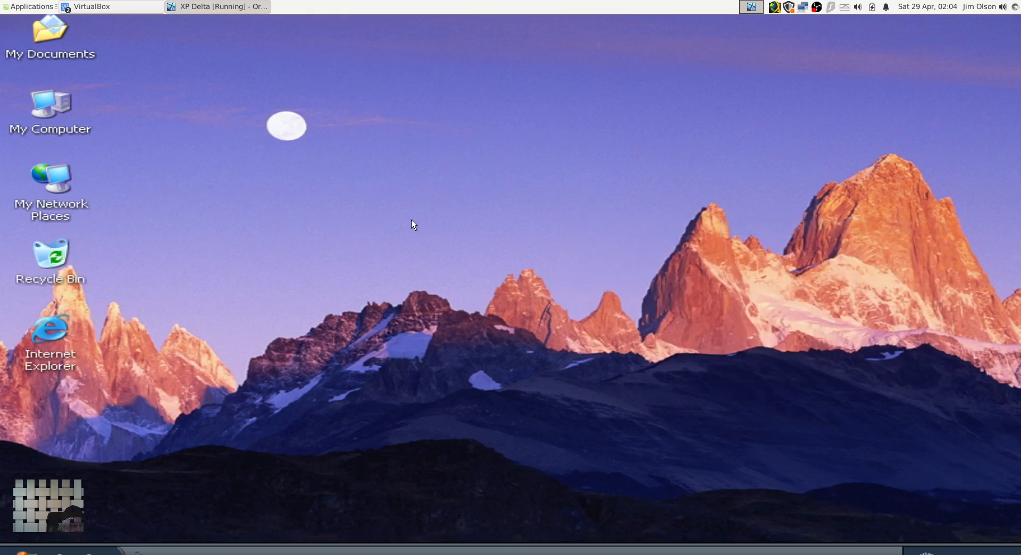
Set the display's color quality to Medium (16 bit) at 800 by 600 pixels and keep the new settings.
right_click(492, 186)
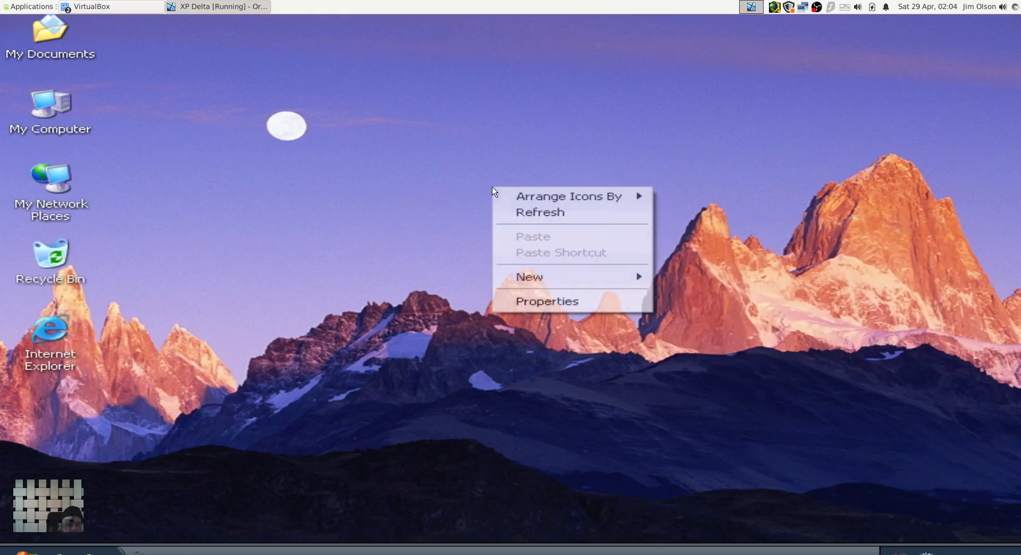
click(533, 303)
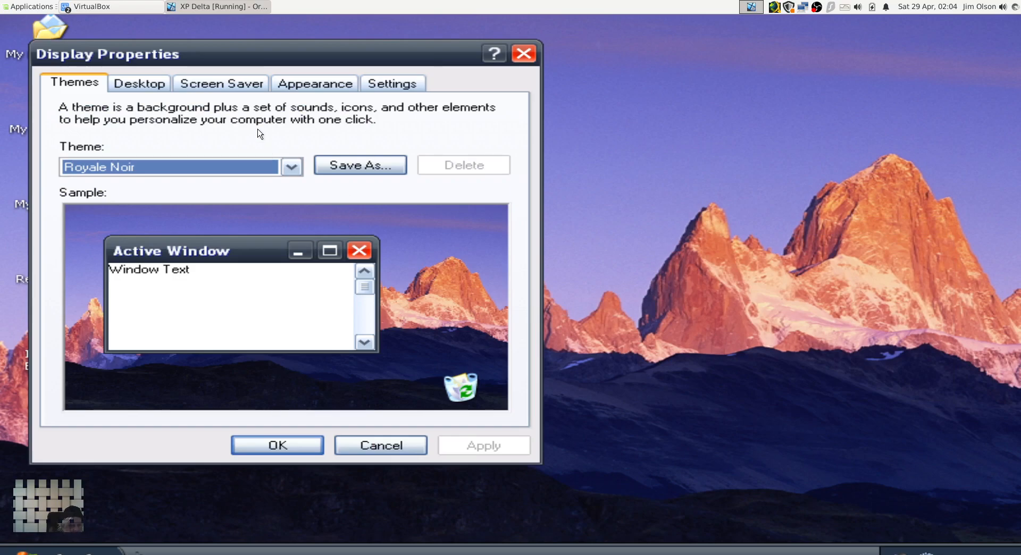
click(154, 90)
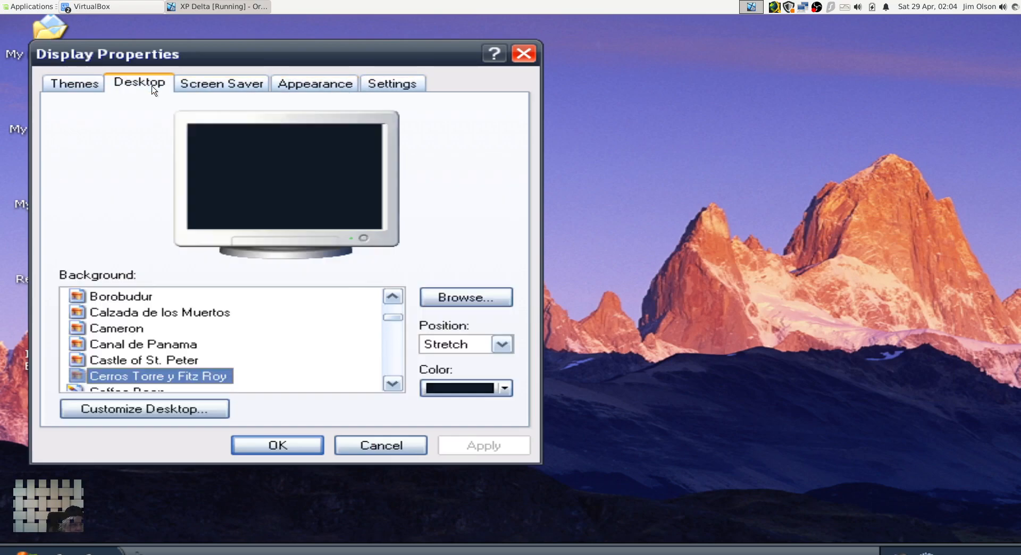
click(387, 83)
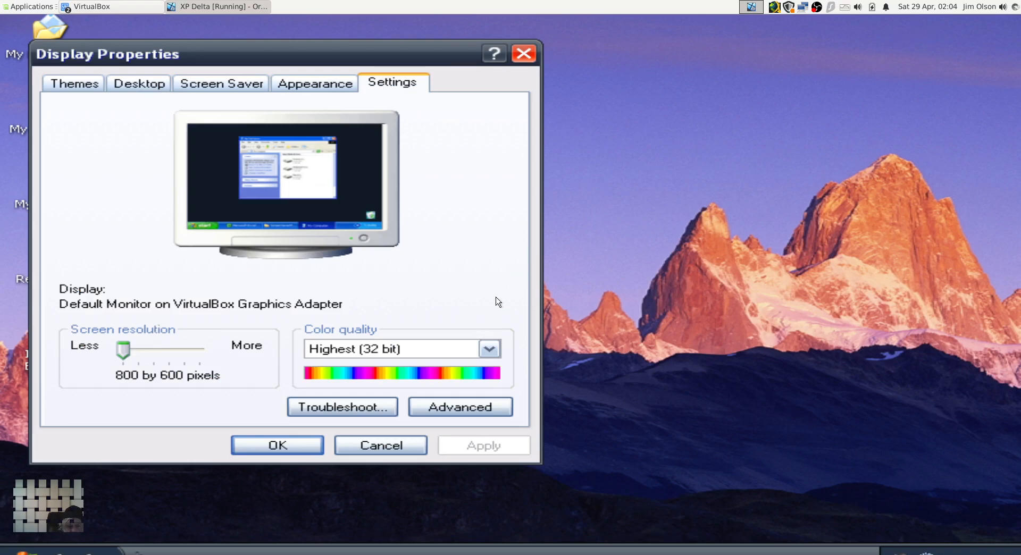
click(490, 349)
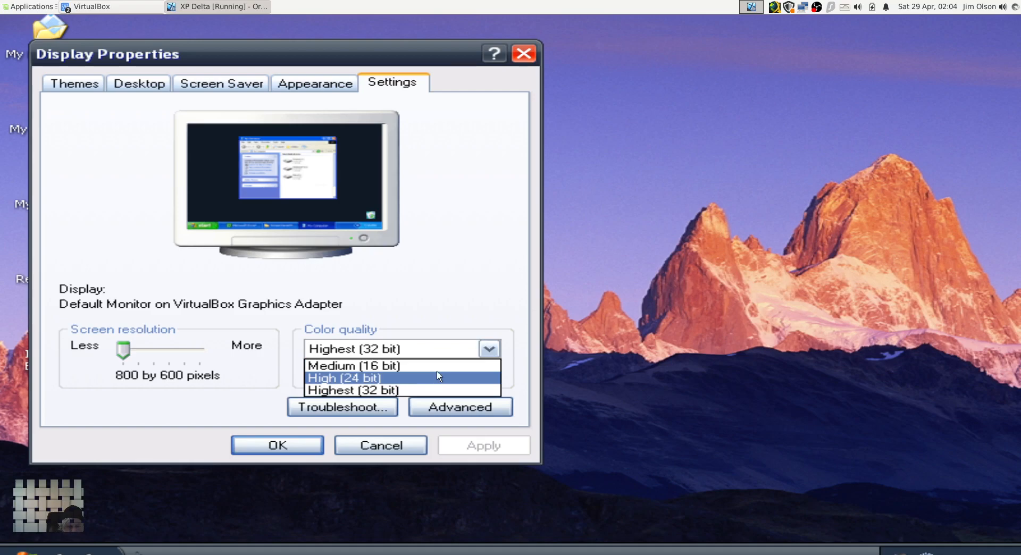
click(429, 365)
click(446, 444)
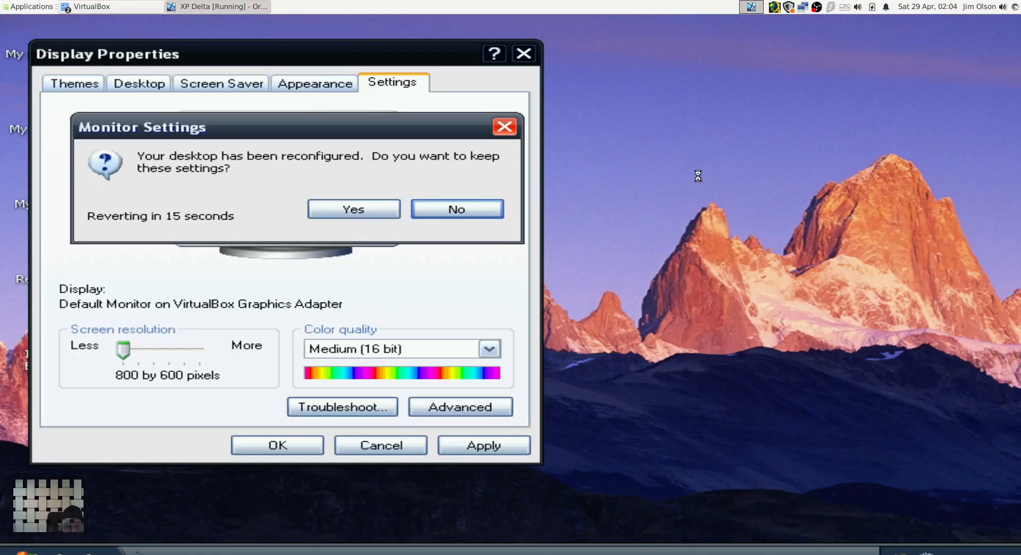
click(354, 210)
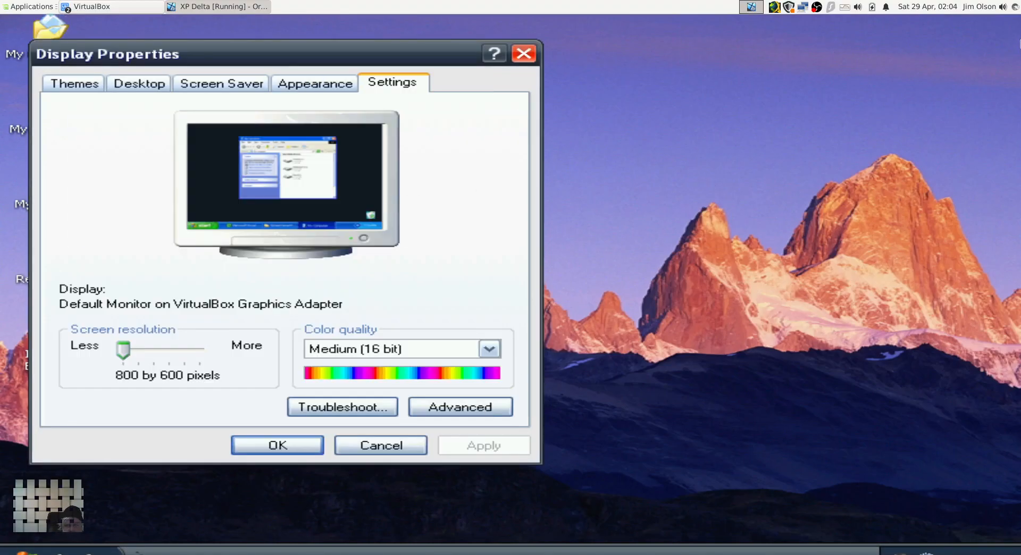
click(221, 3)
right_click(222, 5)
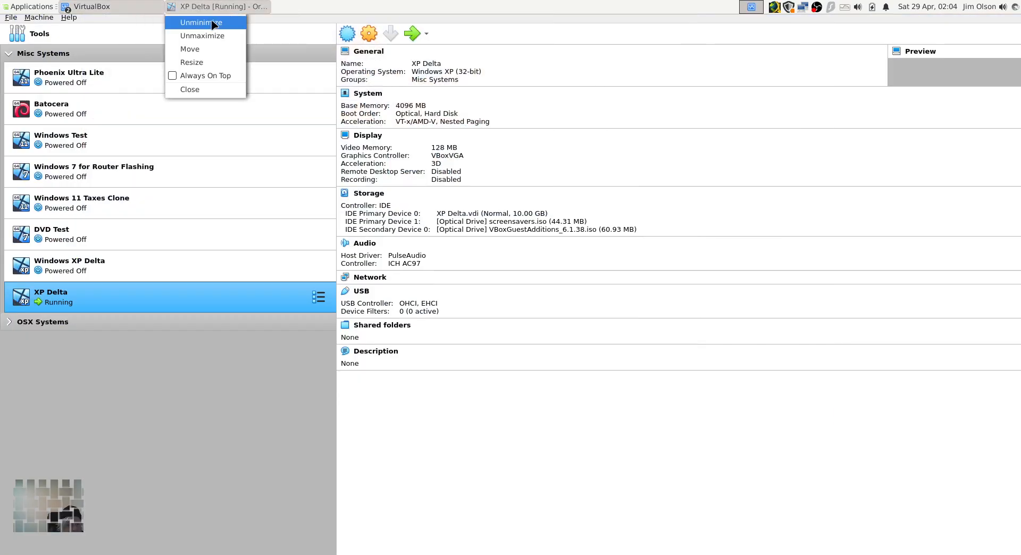
key(Escape)
right_click(69, 293)
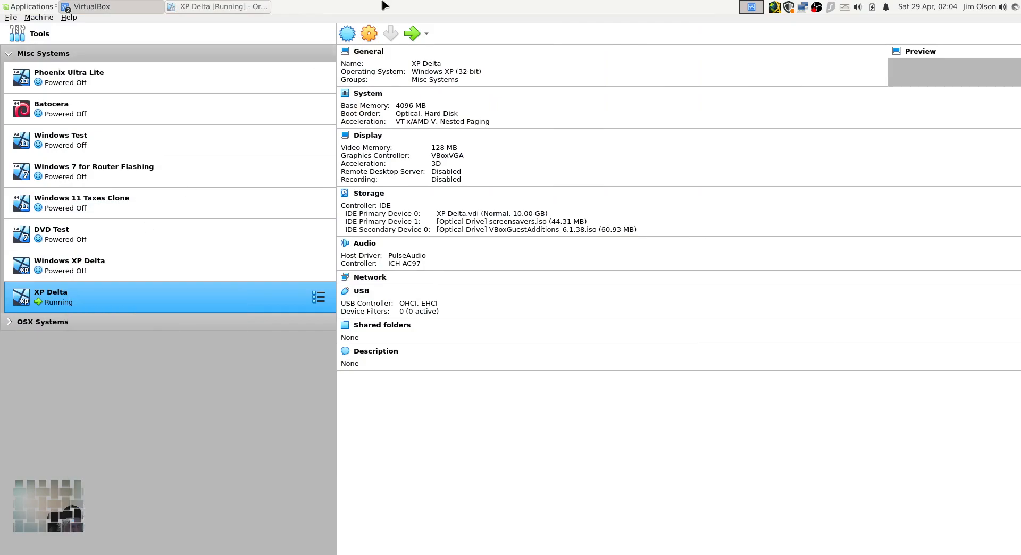
click(198, 5)
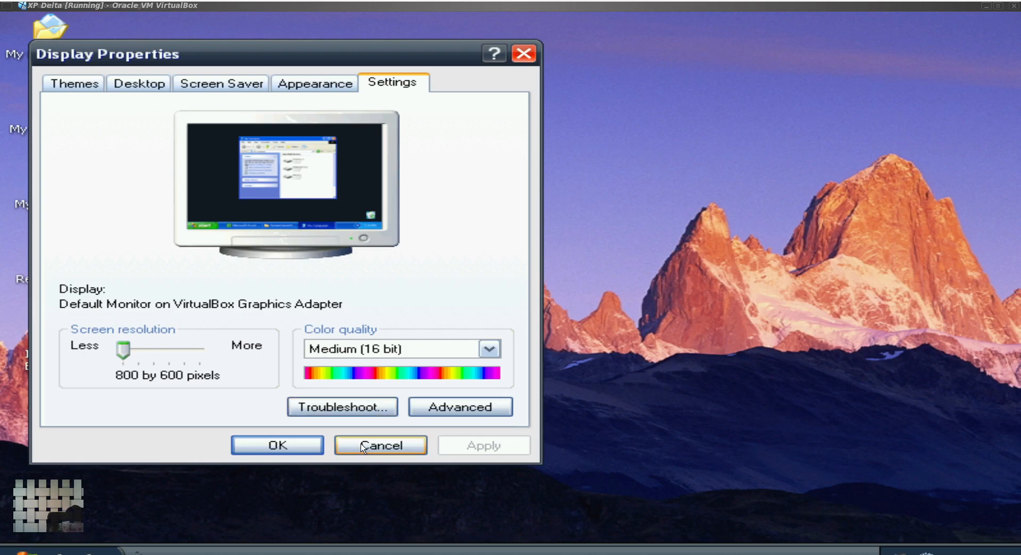
Close Display Properties and leave only a small XP Delta window by restoring its size and closing VirtualBox Manager.
click(321, 444)
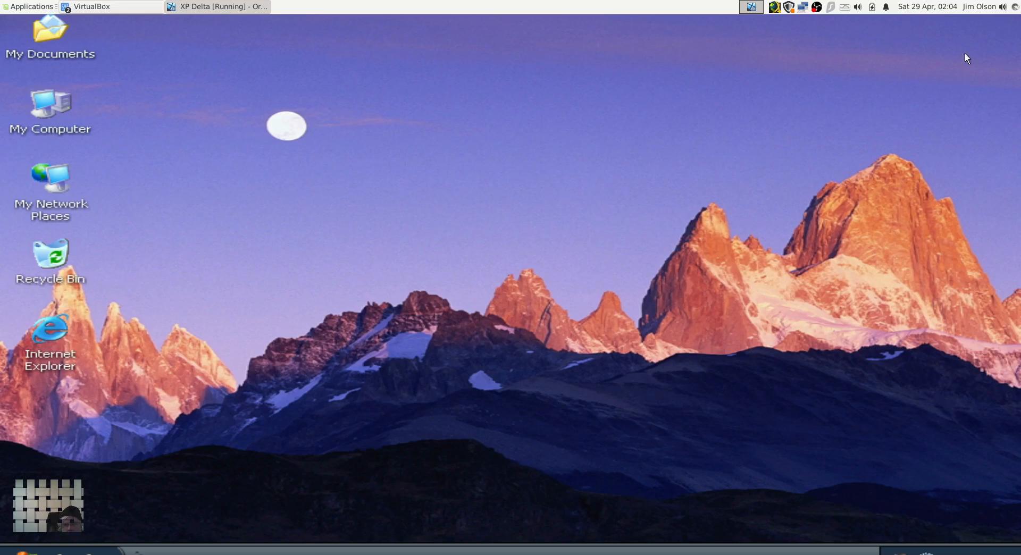
click(999, 5)
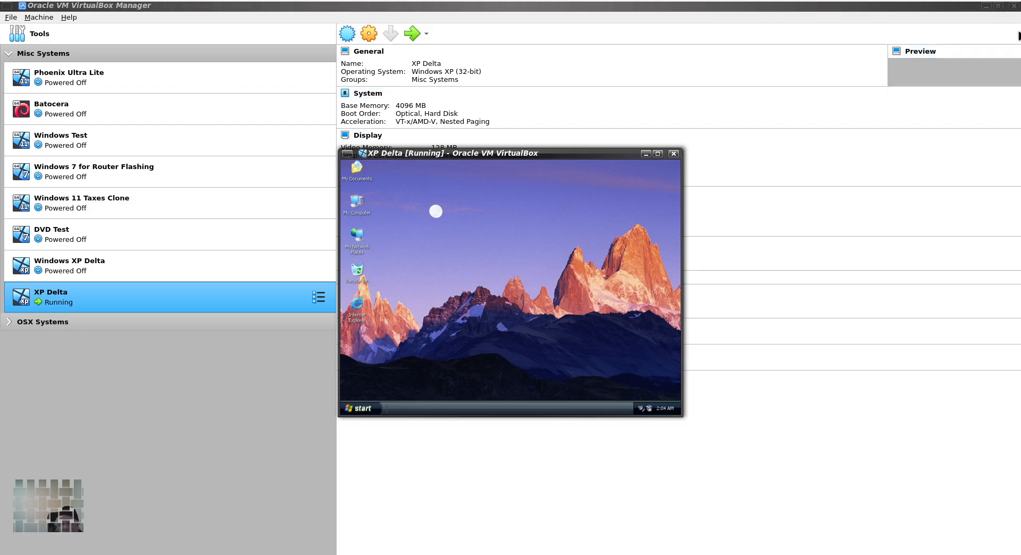
click(1018, 7)
click(1018, 6)
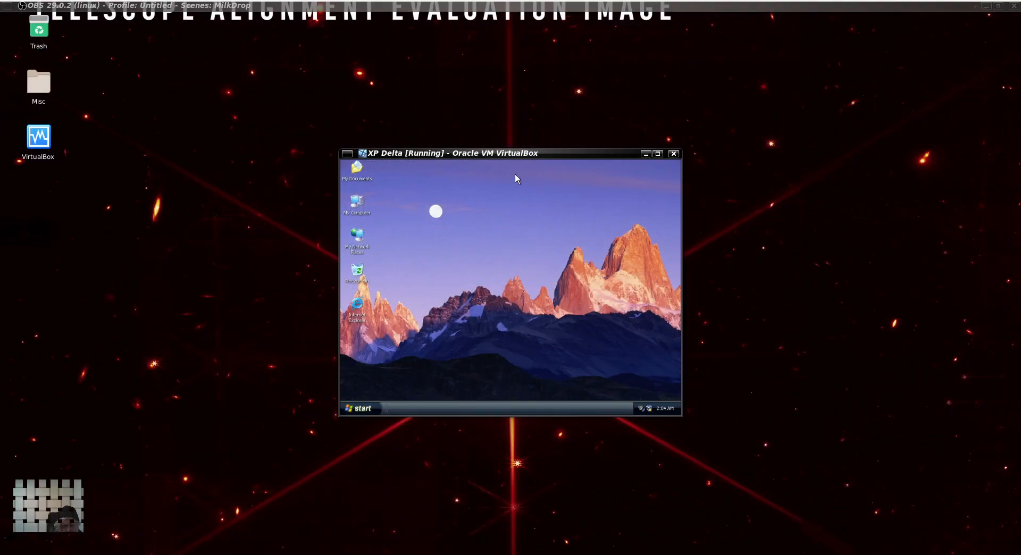
Set the XP display to 1400 by 1050 pixels with Highest (32 bit) color quality and close Display Properties.
right_click(456, 236)
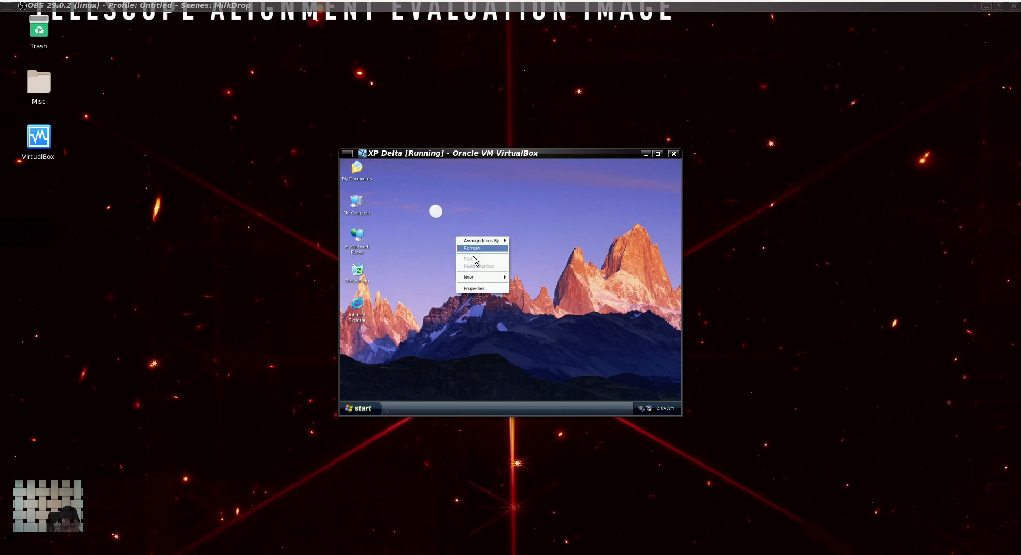
click(476, 291)
click(489, 217)
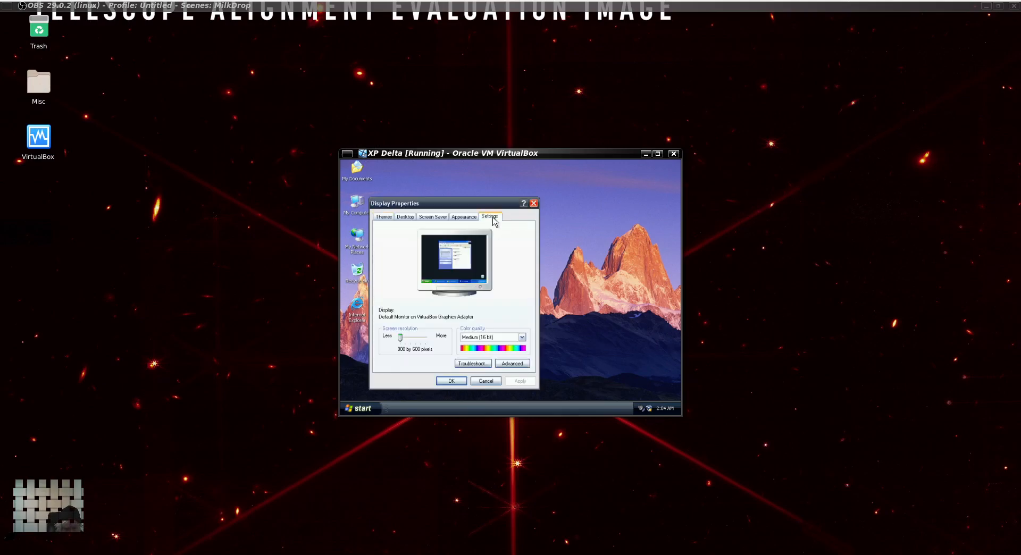
drag(400, 339, 426, 339)
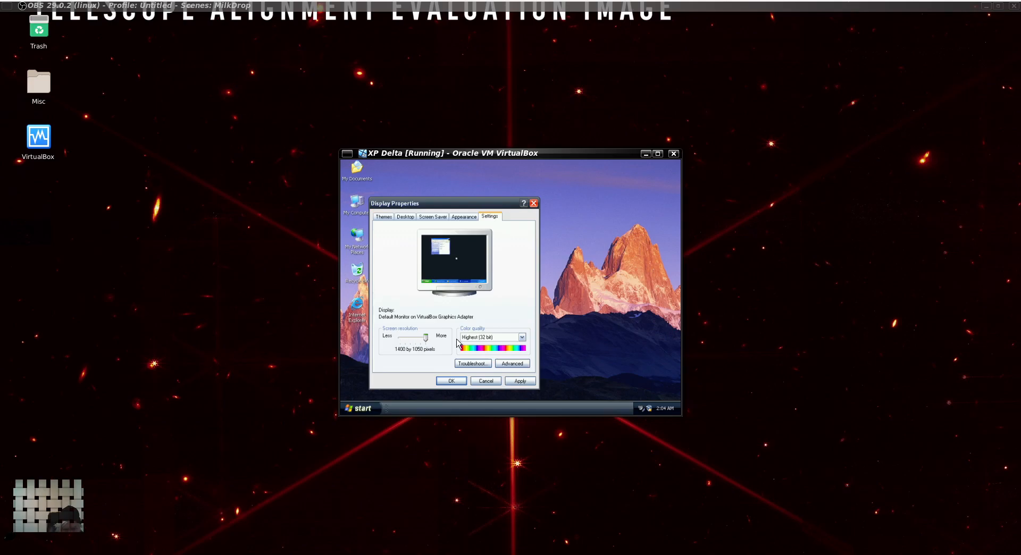
click(518, 381)
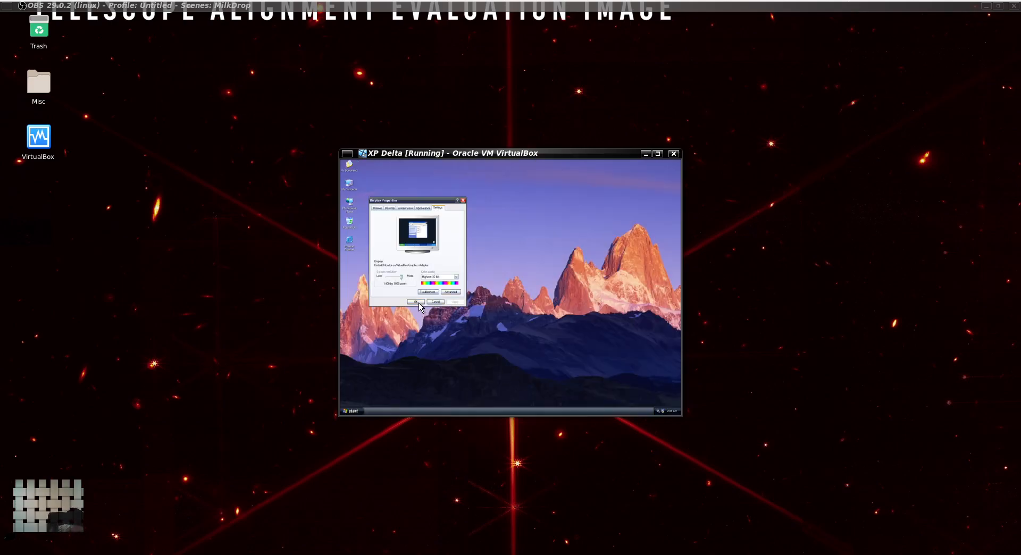
click(416, 302)
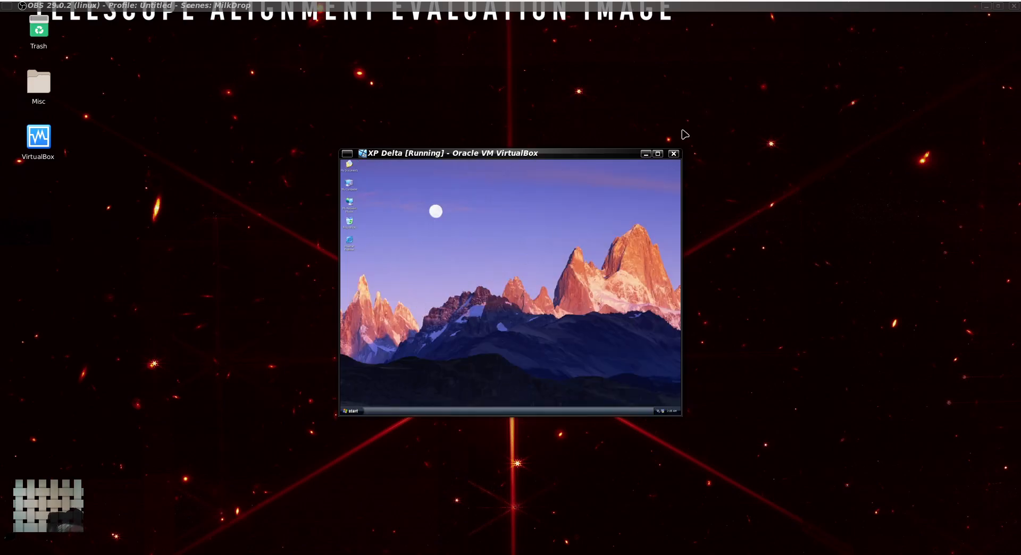
Maximize the XP Delta window and switch the virtual machine to full-screen mode, accepting the switch.
click(658, 154)
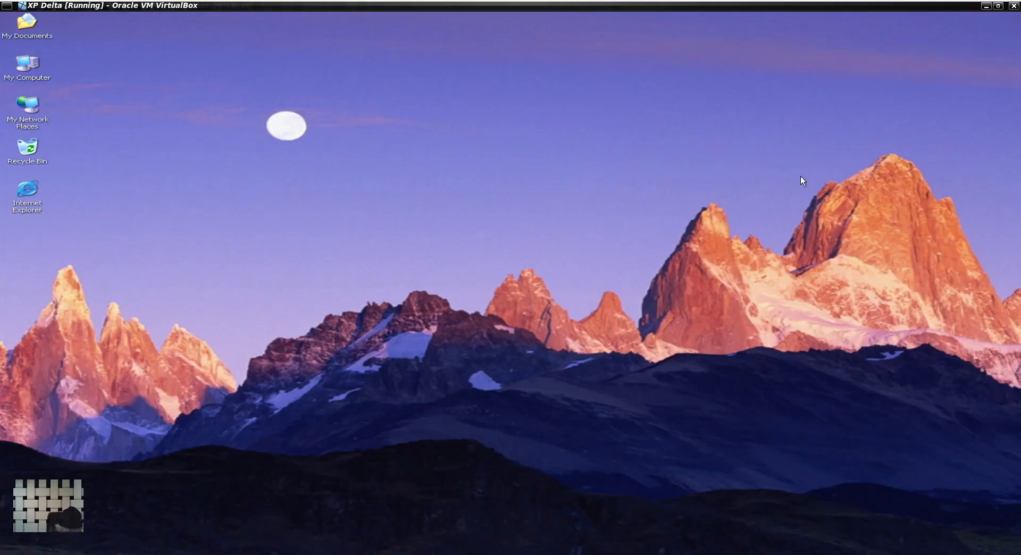
key(Control_R+Home)
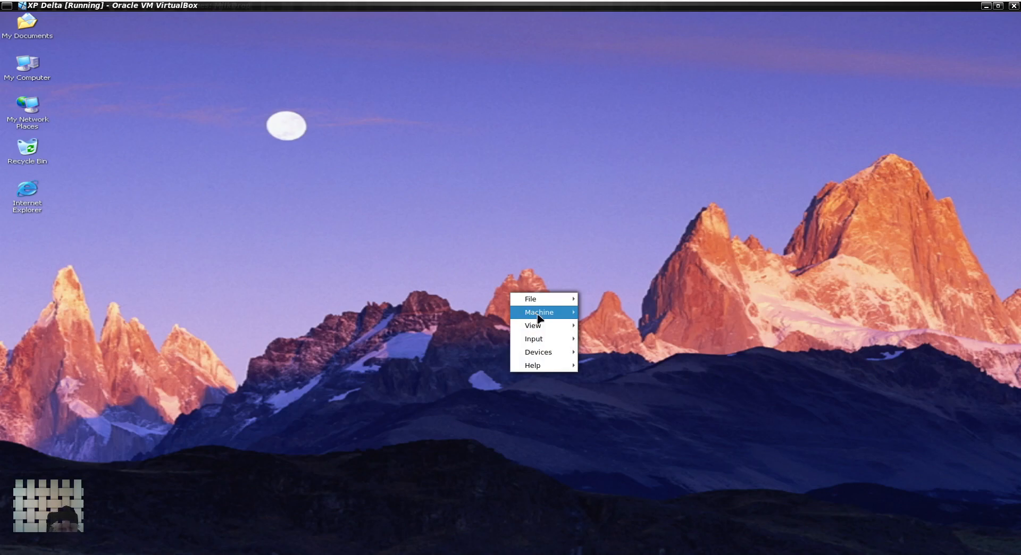
mouse_move(539, 327)
click(612, 326)
click(529, 344)
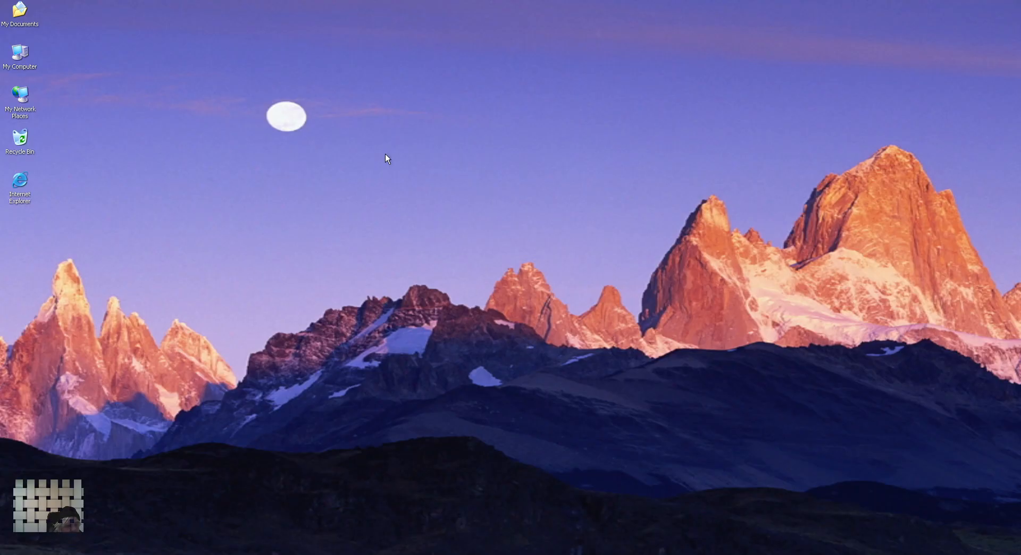
Check the screen resolution and color quality in the display settings of the full-screen XP desktop.
right_click(401, 286)
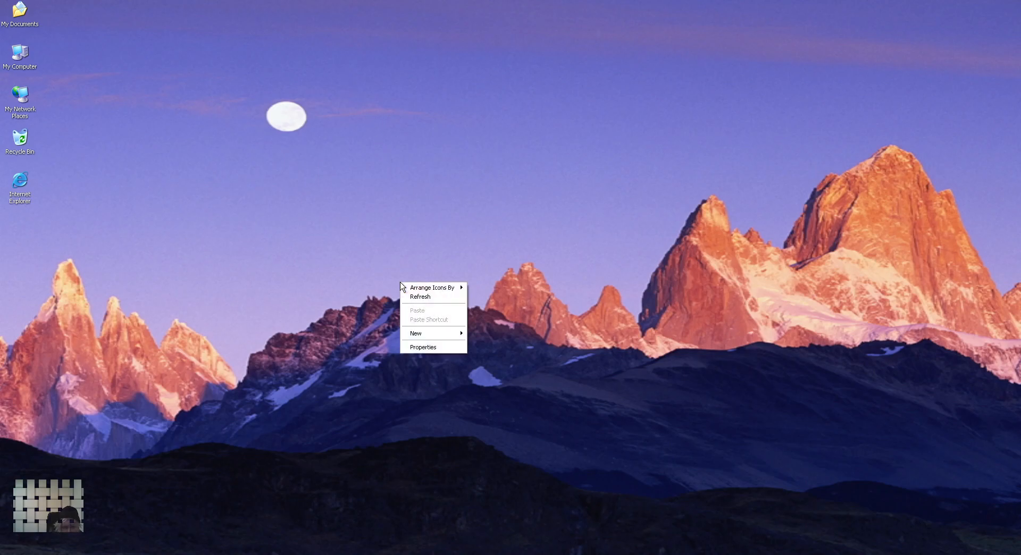
click(412, 351)
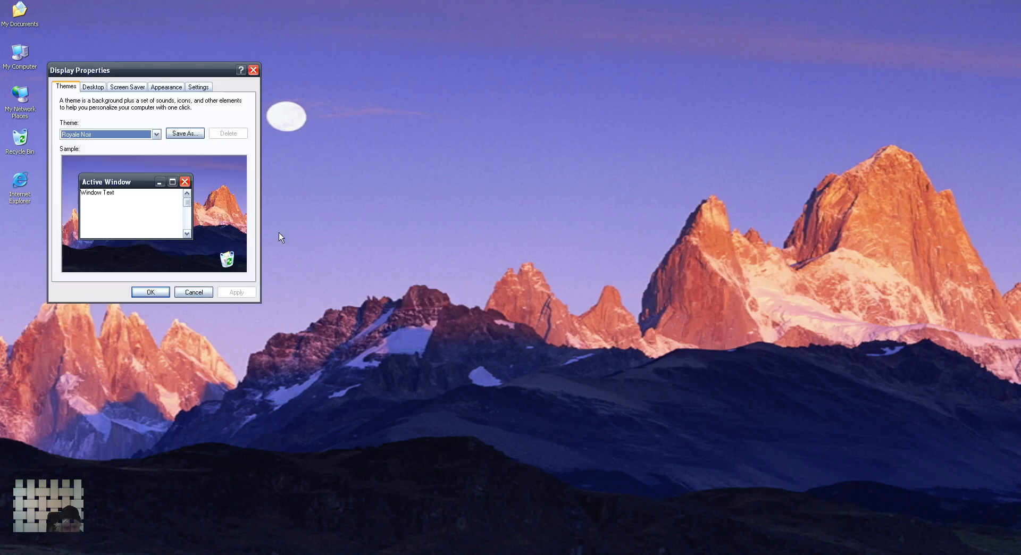
click(184, 90)
click(197, 89)
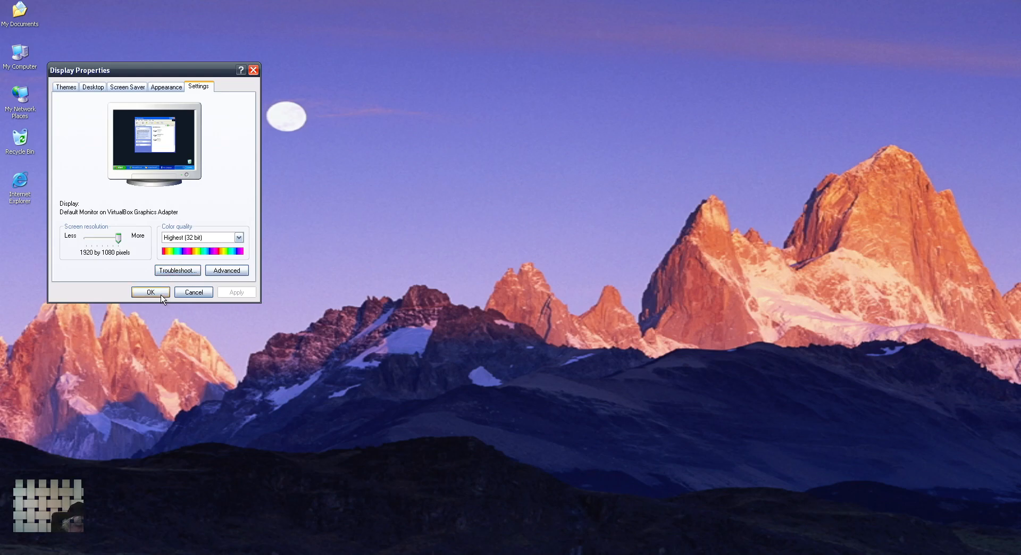
Select Euphoria as the screen saver in Display Properties.
click(166, 87)
click(128, 87)
click(149, 206)
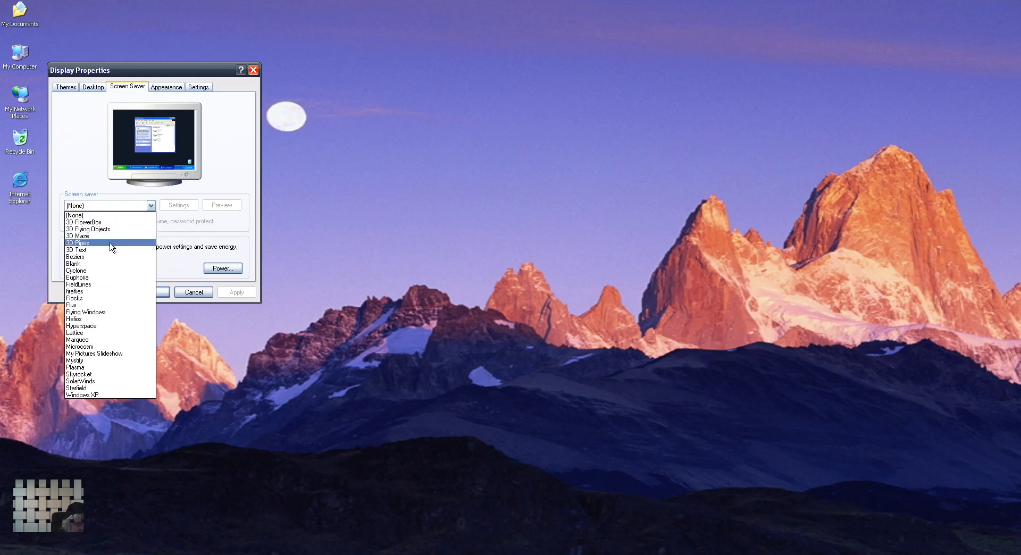
click(107, 278)
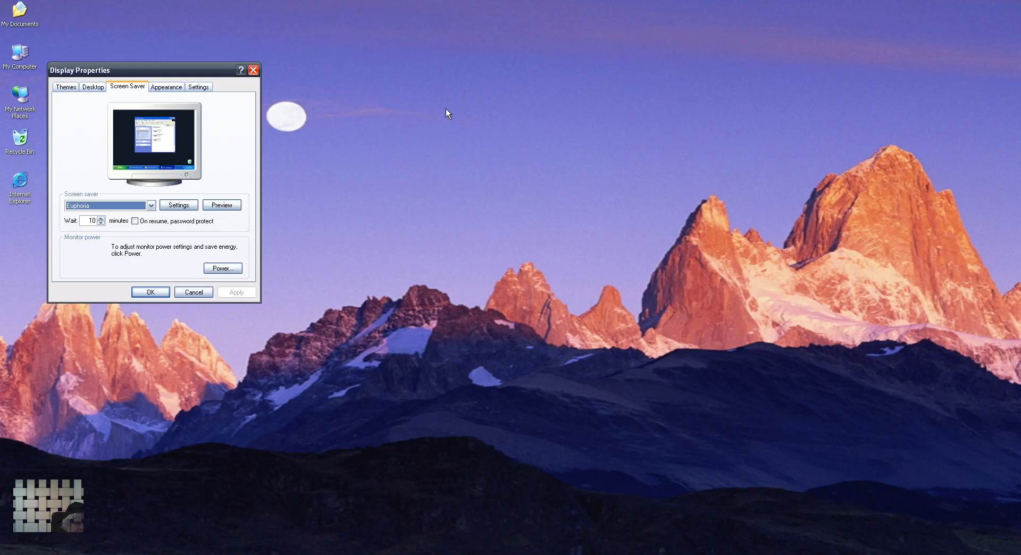
click(56, 553)
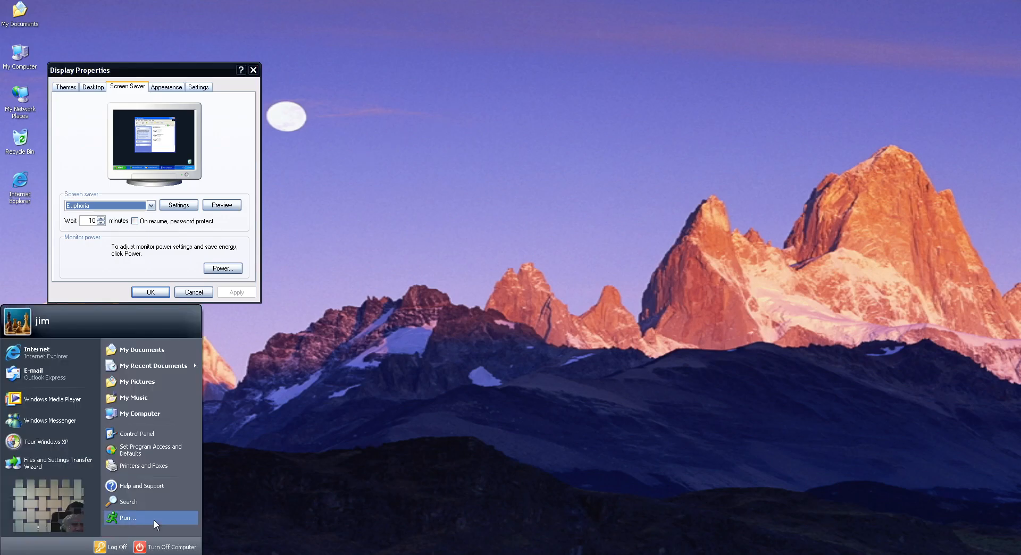
click(394, 359)
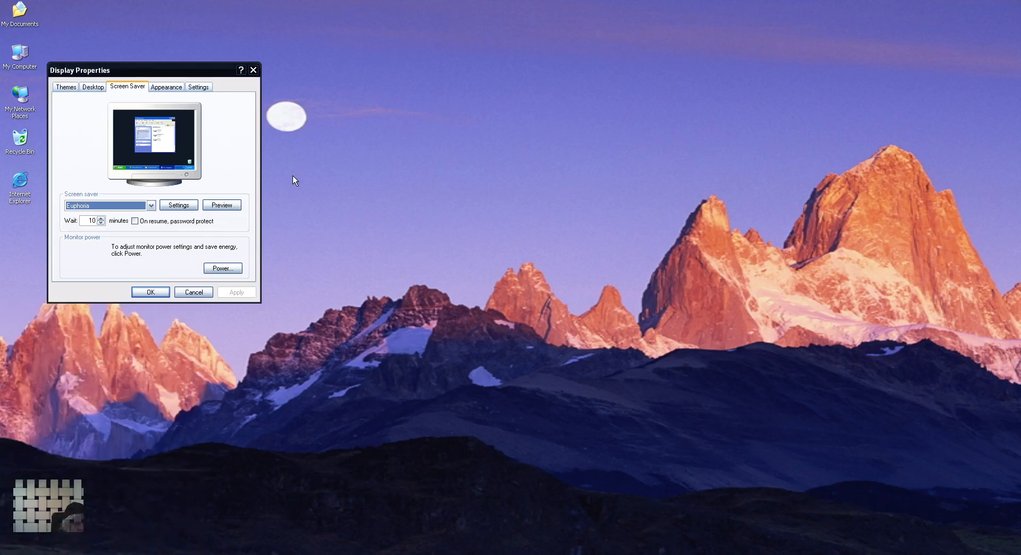
Start a new share in the virtual machine's Shared Folders settings, choosing the host user's home folder as its path.
key(ctrl+Home)
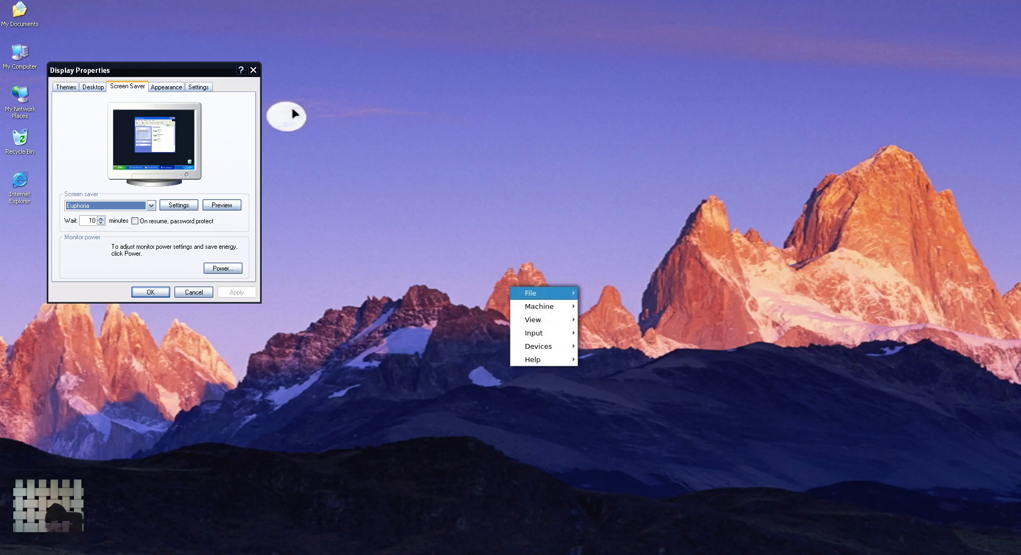
mouse_move(532, 337)
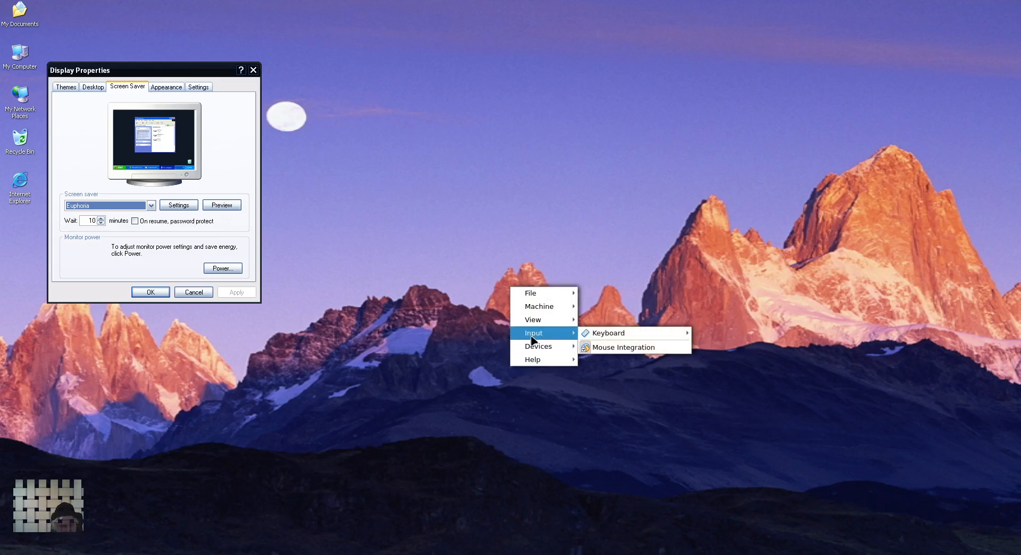
mouse_move(549, 316)
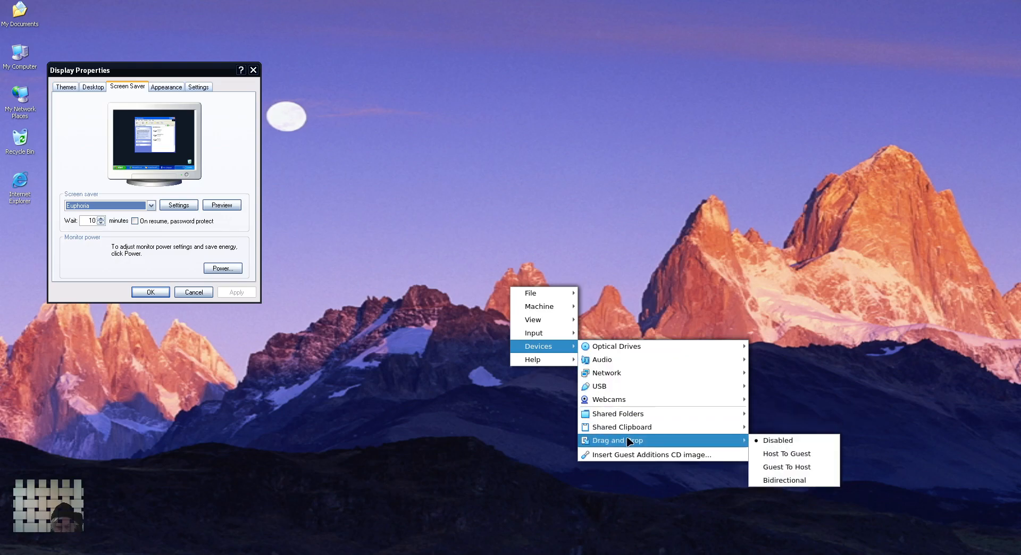
mouse_move(680, 416)
click(771, 415)
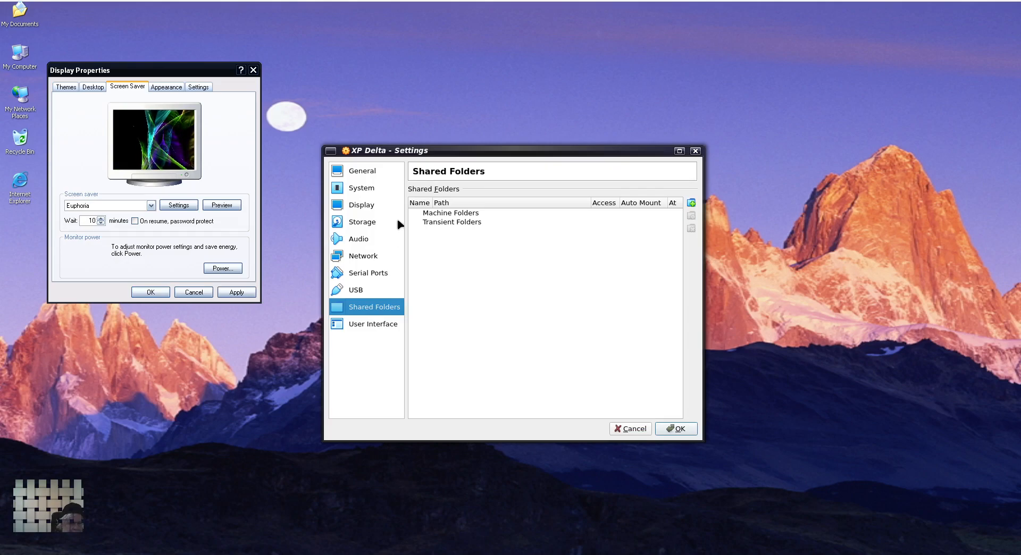
click(690, 203)
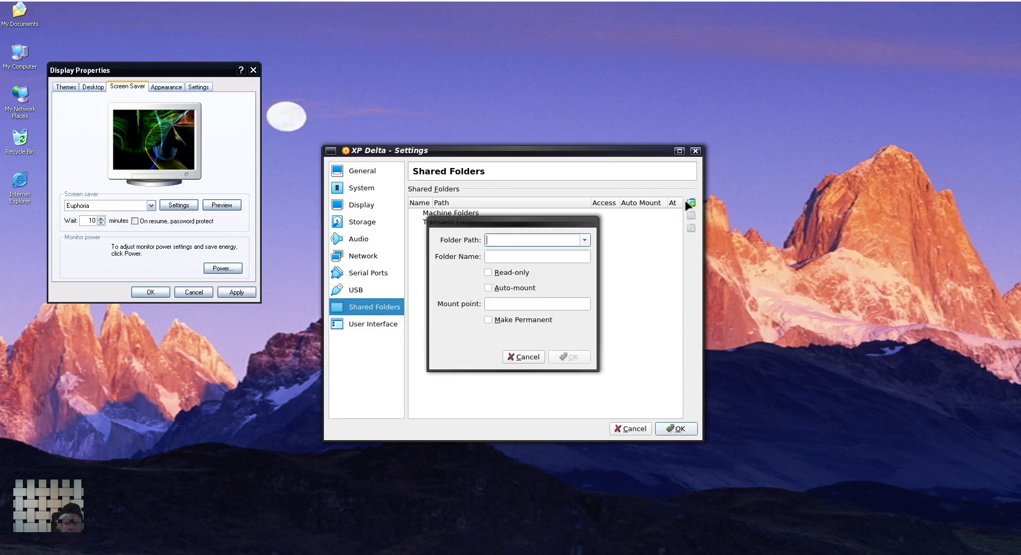
click(585, 242)
click(539, 262)
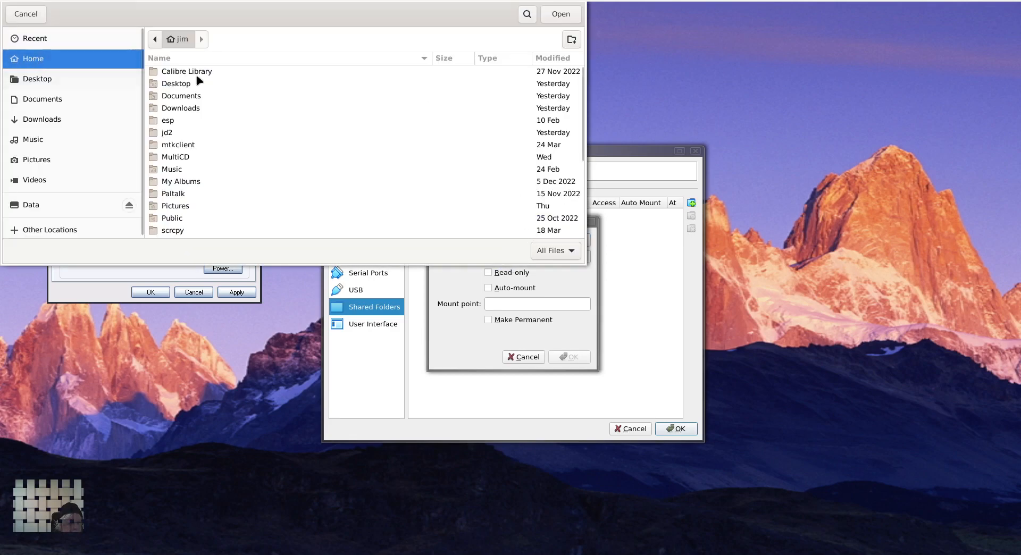
click(561, 13)
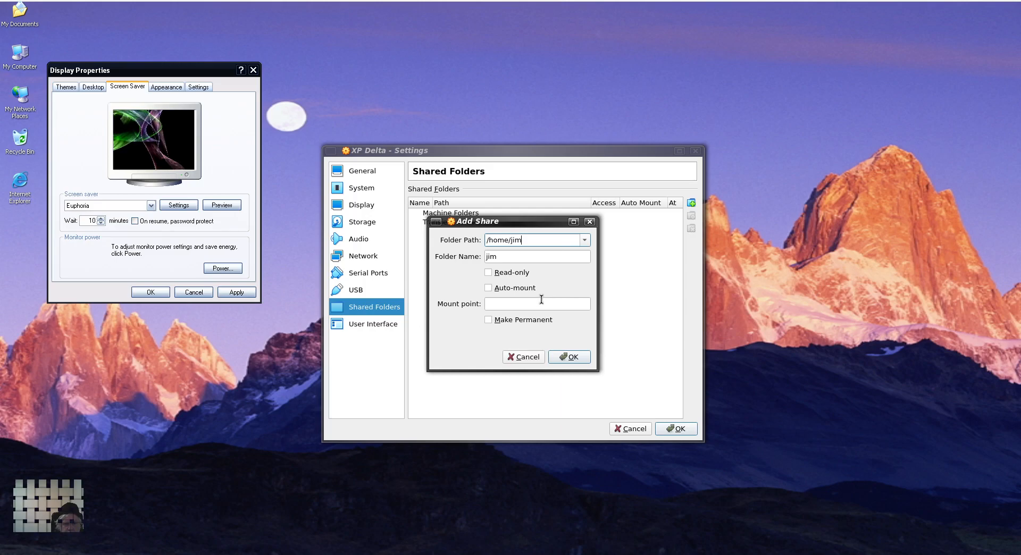
Make the new share read-only and auto-mounted, enter the username as its mount point, add it, and close the settings without saving.
click(490, 273)
click(490, 288)
click(504, 305)
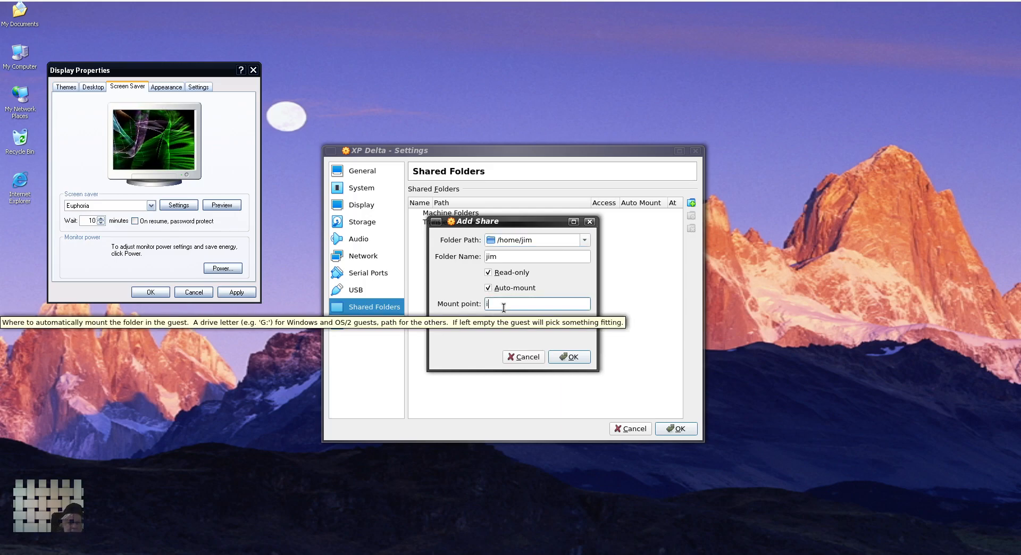
text(jimn)
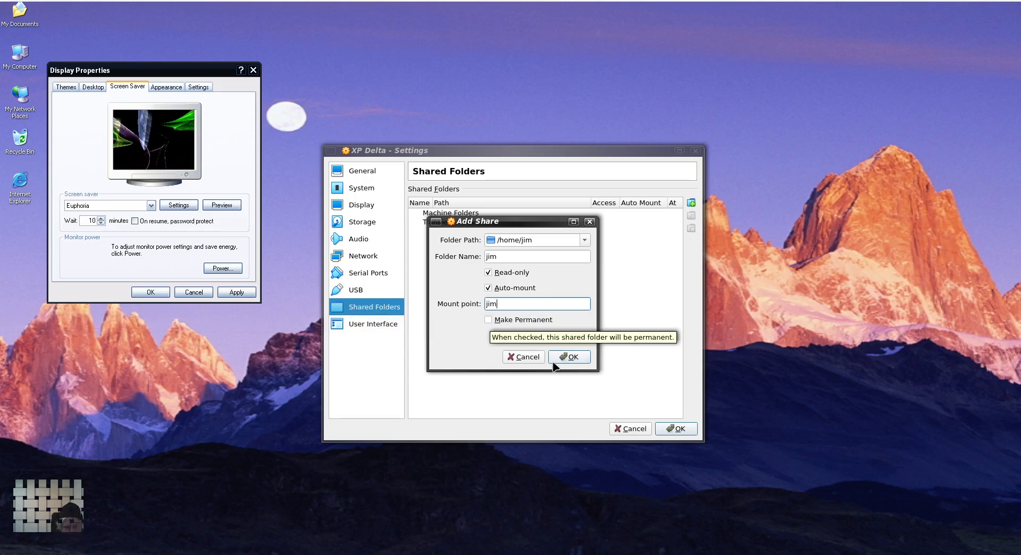
click(567, 359)
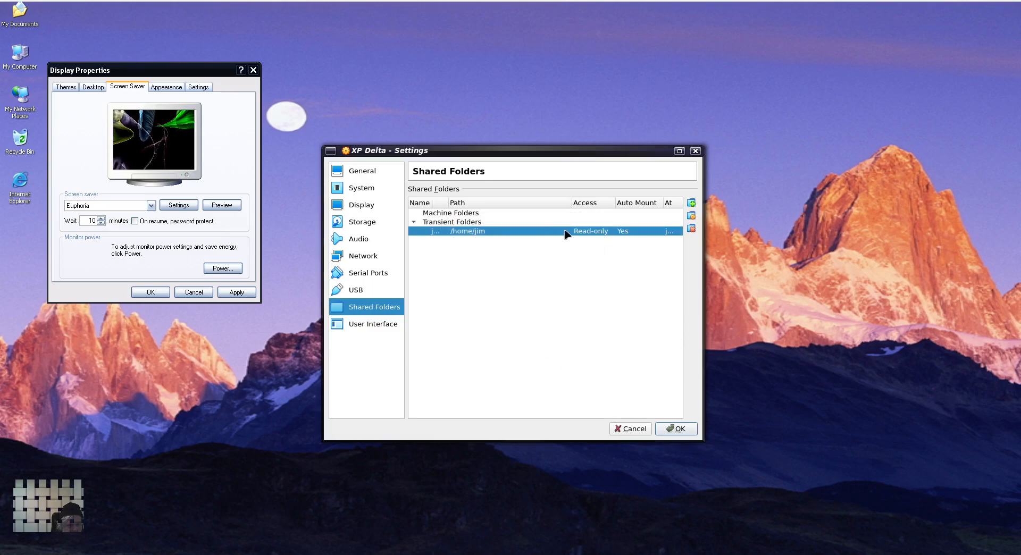
click(695, 151)
Preview the Euphoria screen saver in full screen, and close Display Properties by ending the unresponsive rundll32.exe program.
click(222, 205)
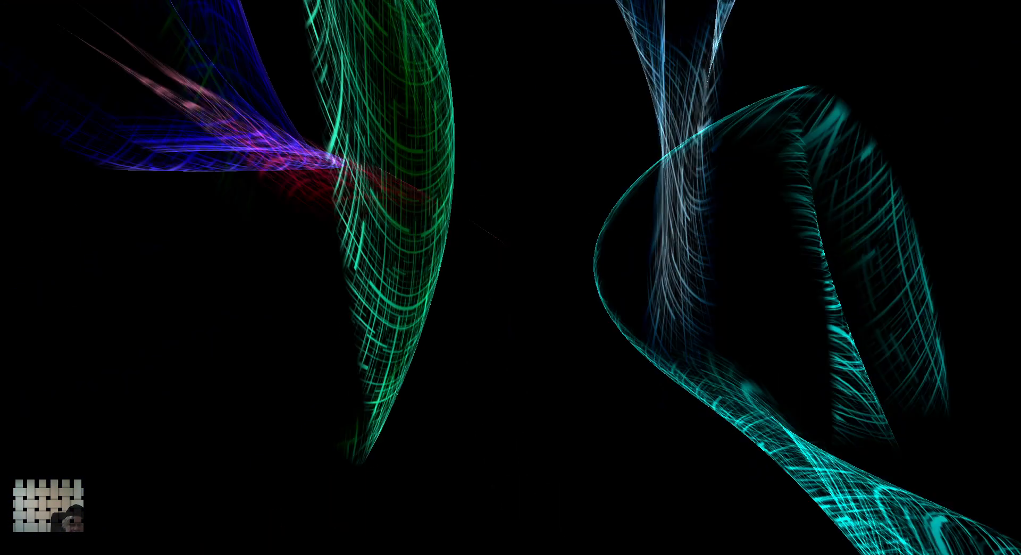
mouse_move(227, 202)
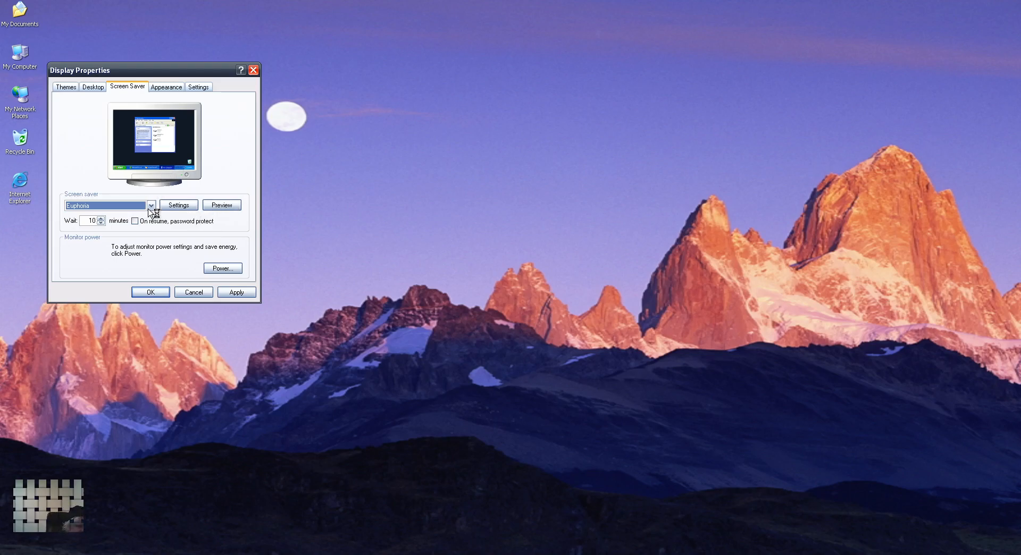
click(254, 70)
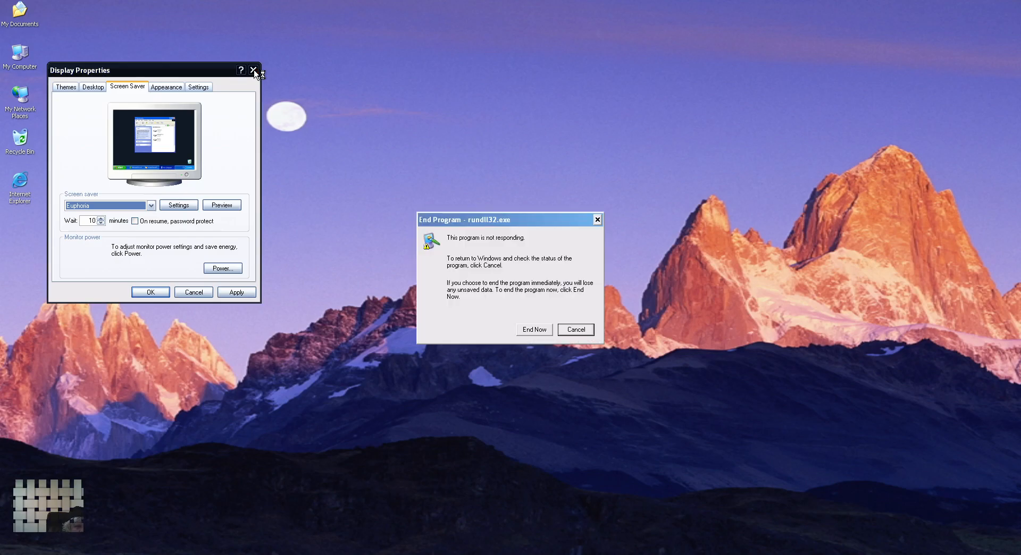
click(536, 330)
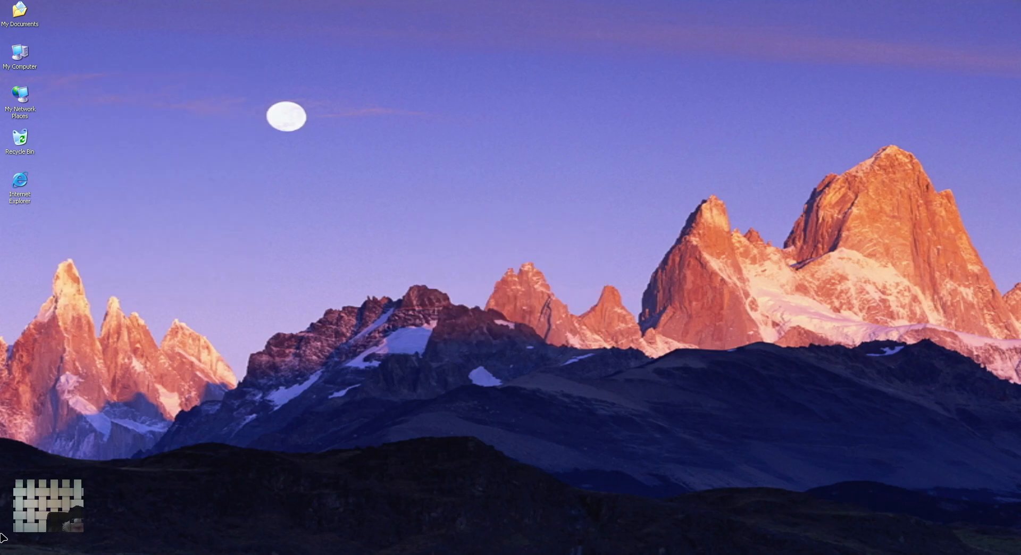
Open My Computer and bring up the available actions for the Screensavers Collection (E:) drive.
click(21, 554)
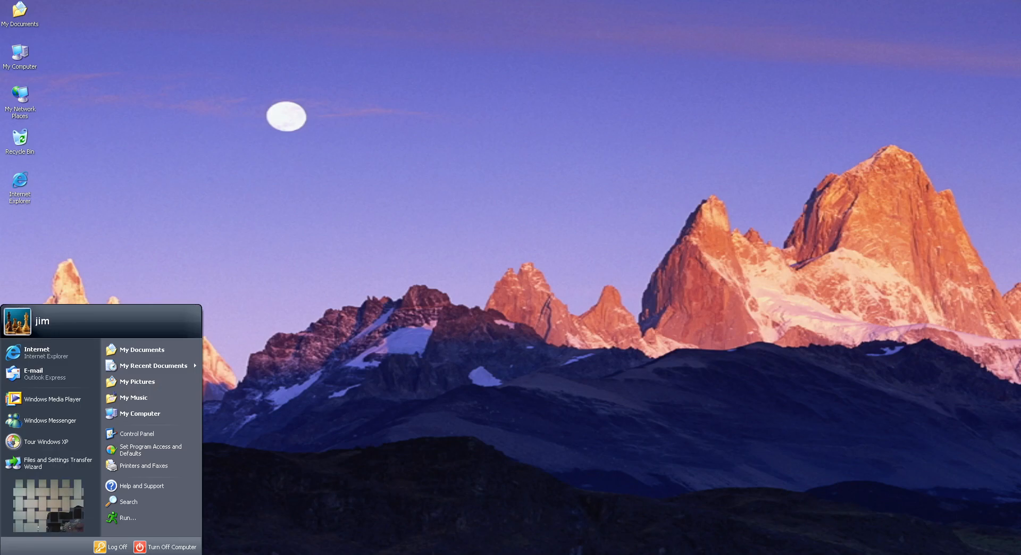
click(160, 415)
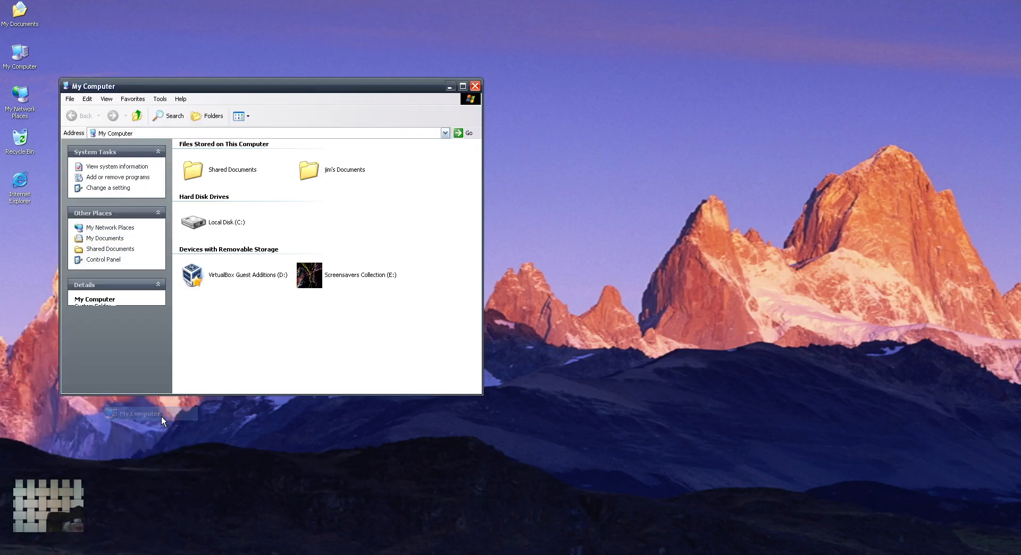
right_click(330, 273)
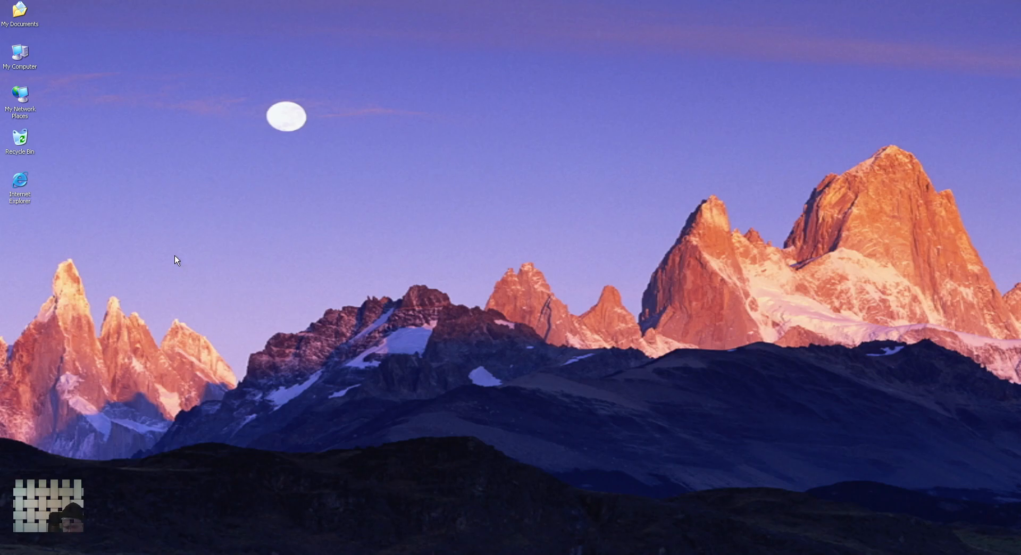
Shut down the Windows XP guest with the Turn Off option.
click(18, 550)
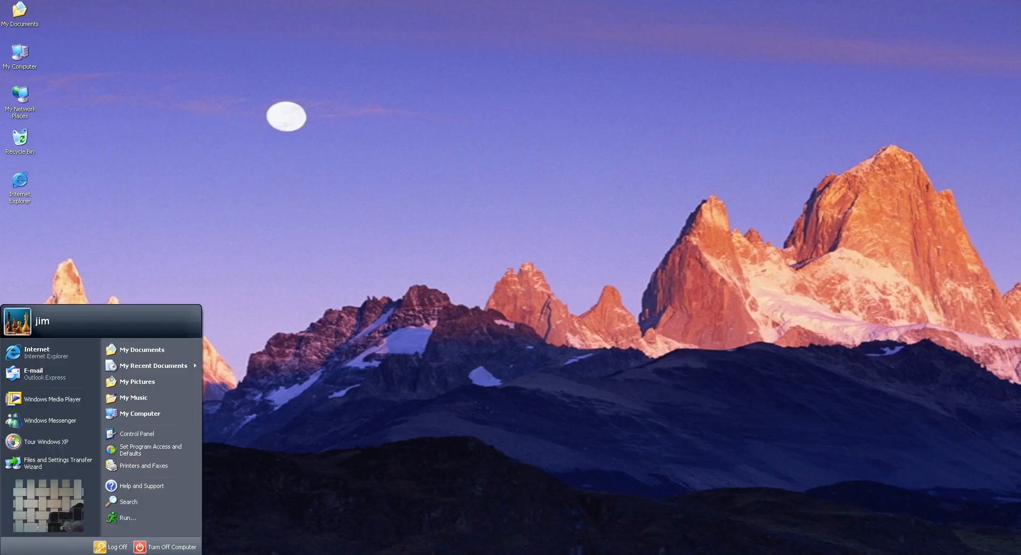
click(160, 547)
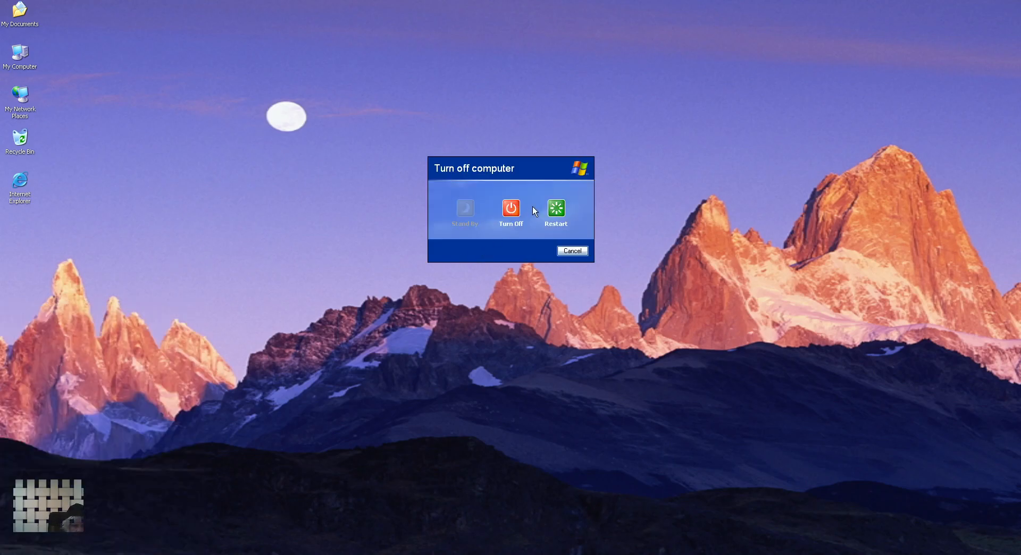
click(512, 207)
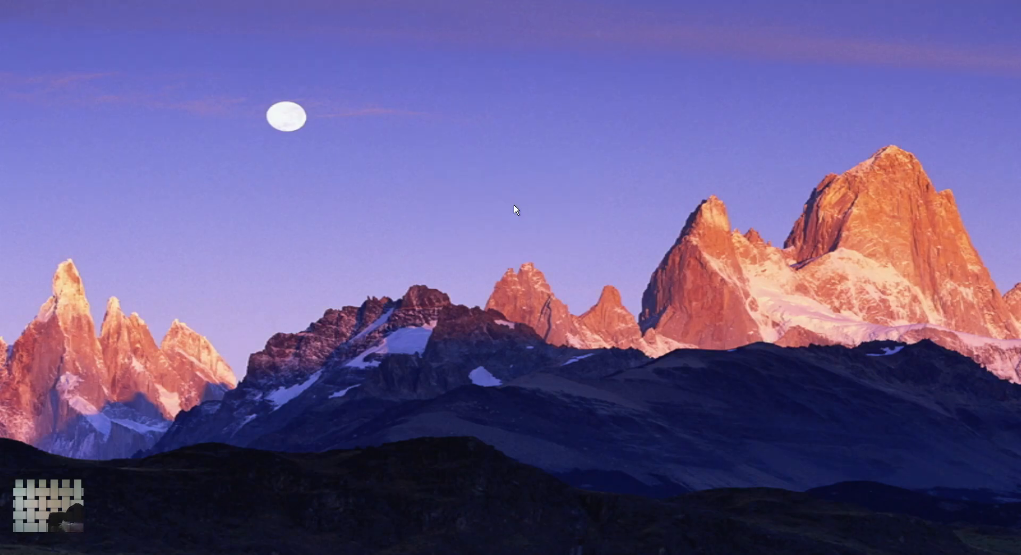